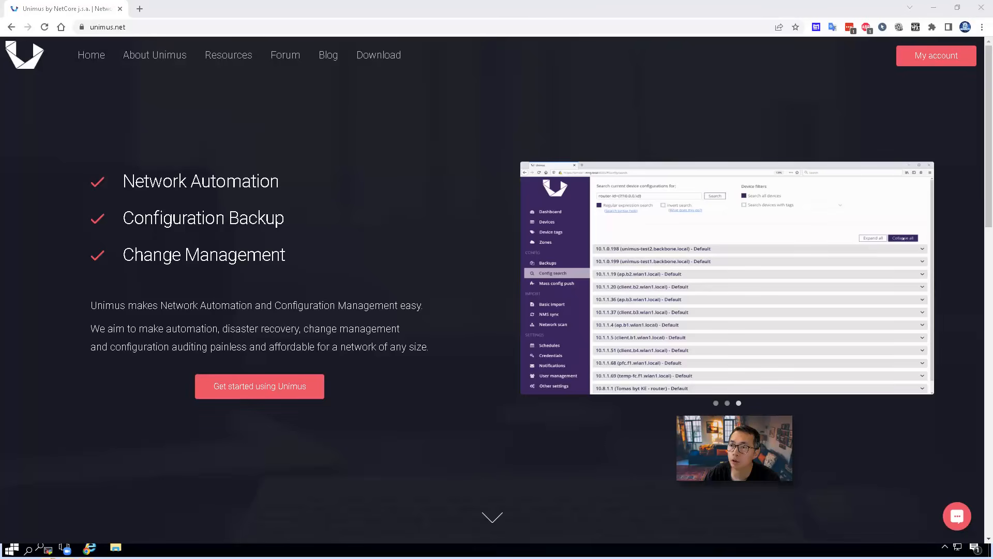
Step: Go from the Unimus features page through Getting started to the version 2.2.4 download page
mouse_move(176, 61)
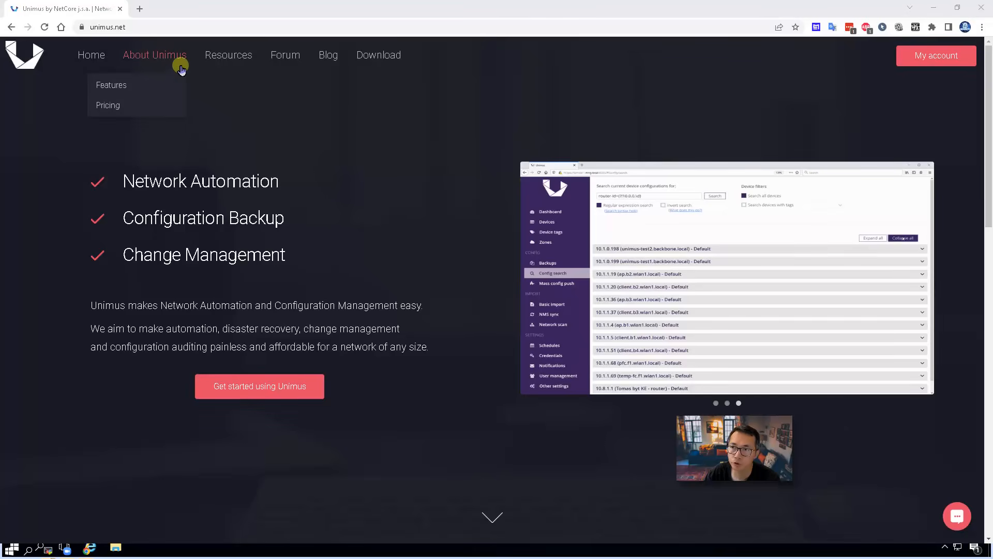
left_click(169, 85)
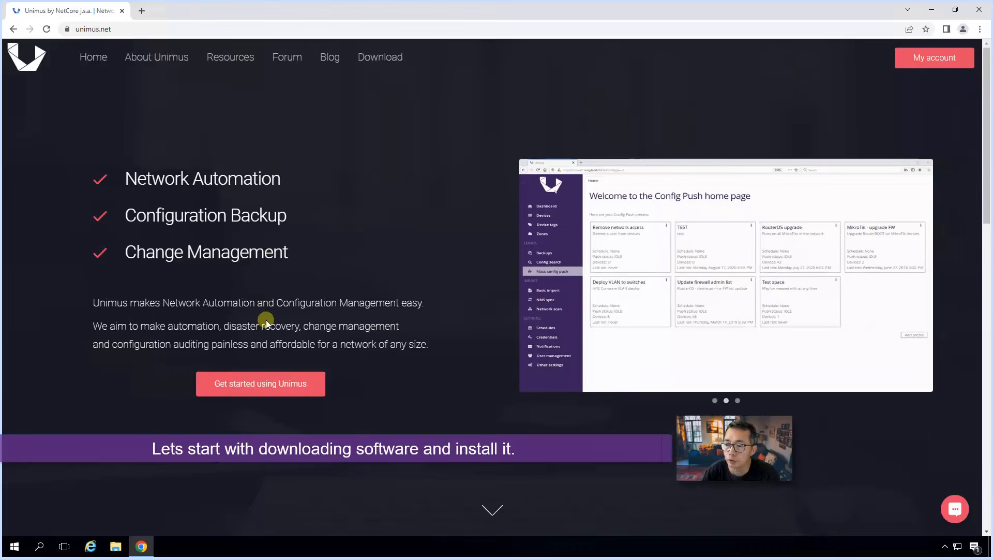
left_click(132, 27)
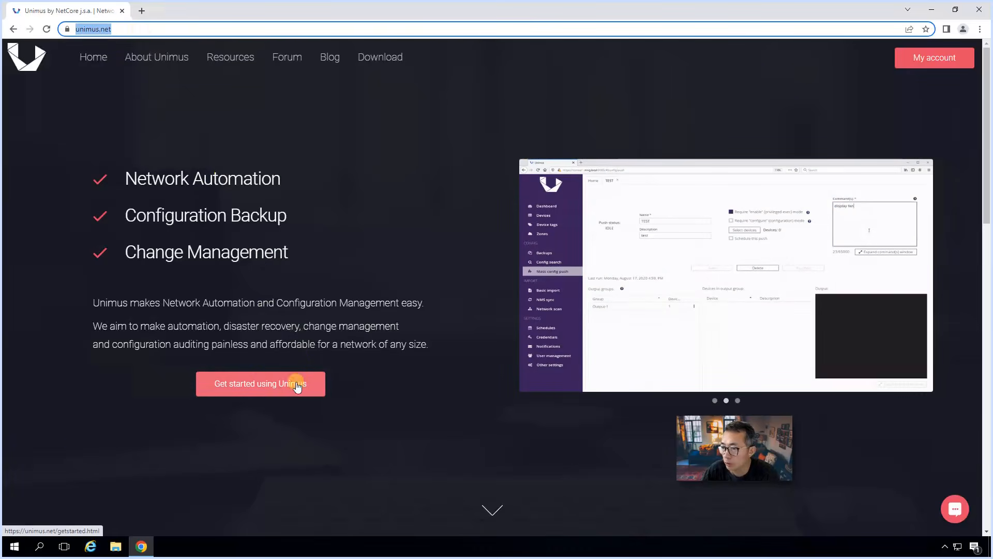
left_click(254, 391)
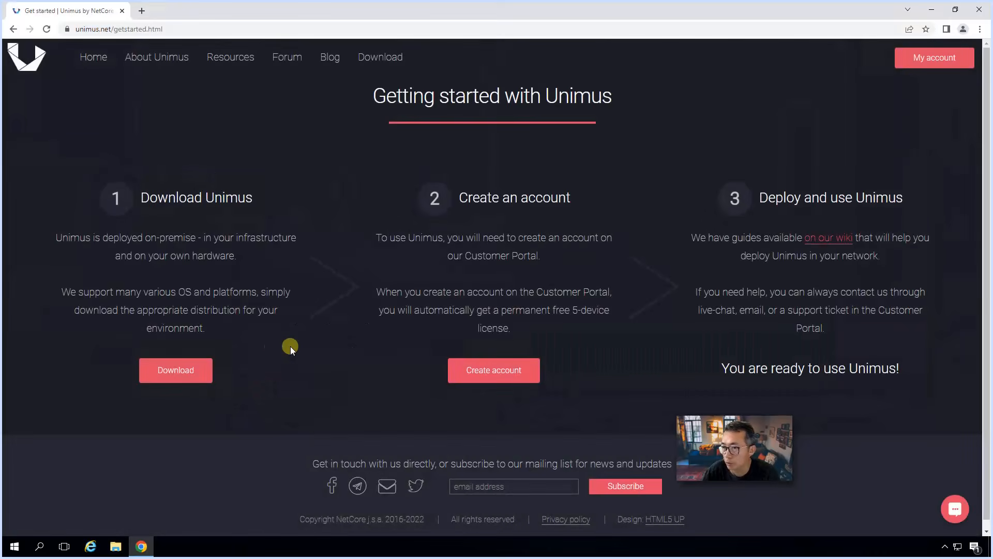
left_click(203, 373)
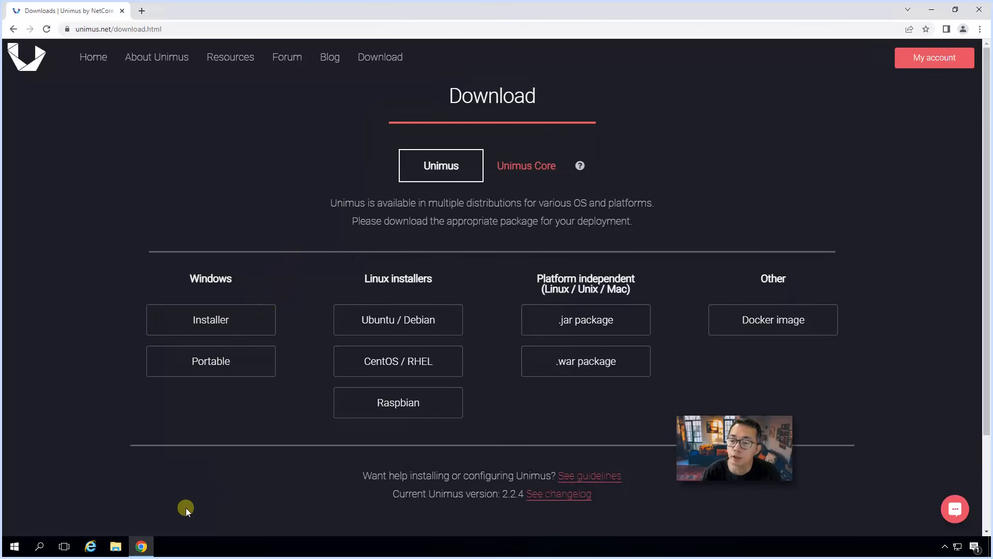
Step: Confirm the PC runs Windows Server 2016 Standard 64-bit with 8.00 GB RAM, then return to Chrome
left_click(142, 545)
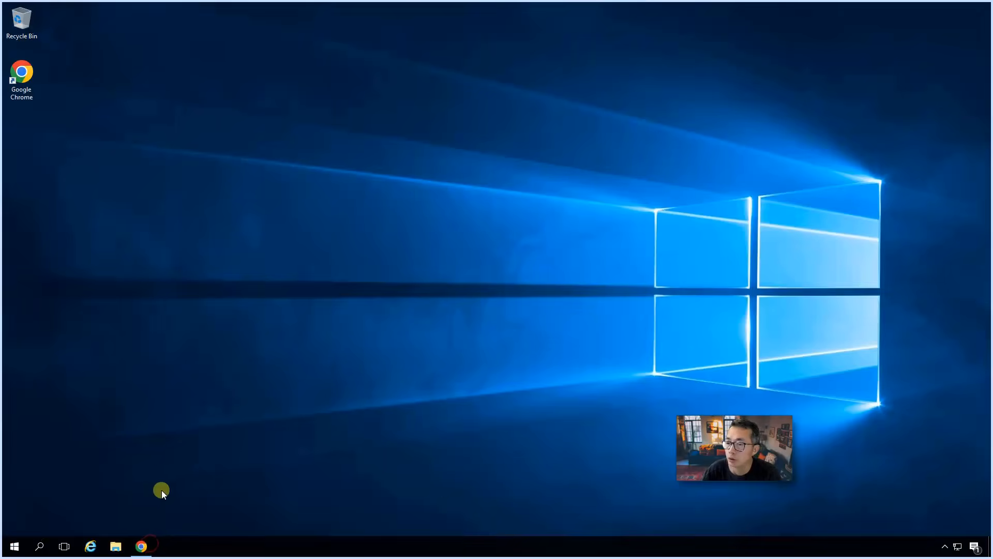
right_click(16, 544)
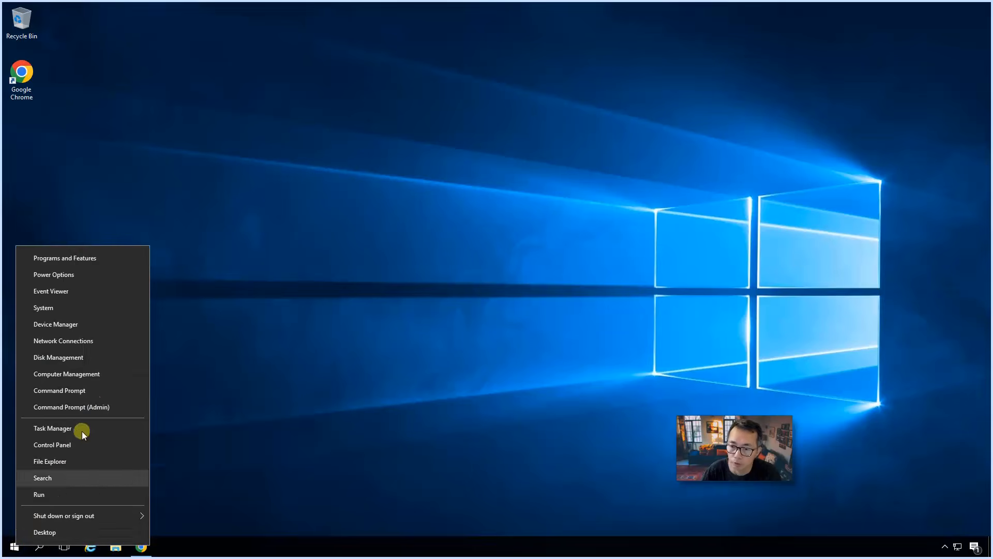
left_click(106, 307)
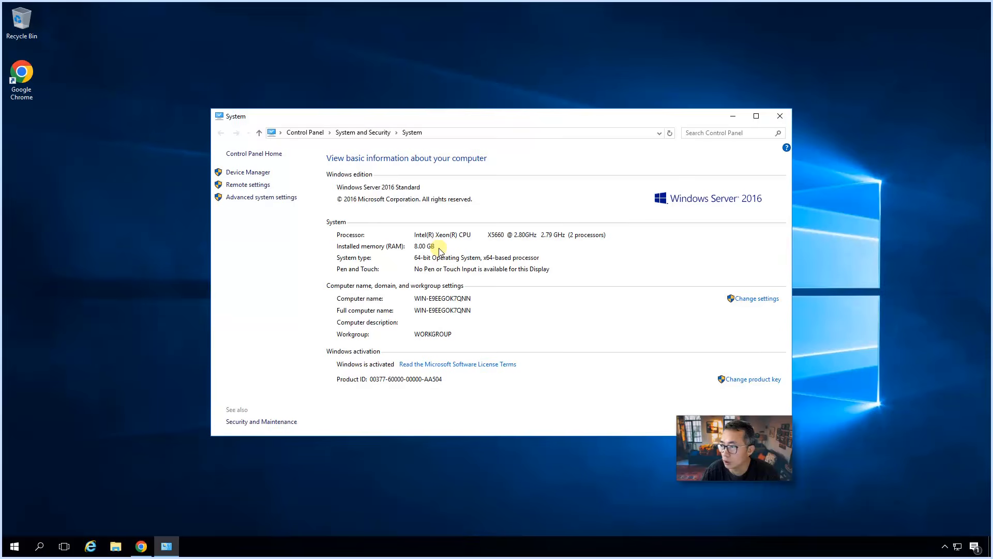
left_click(733, 117)
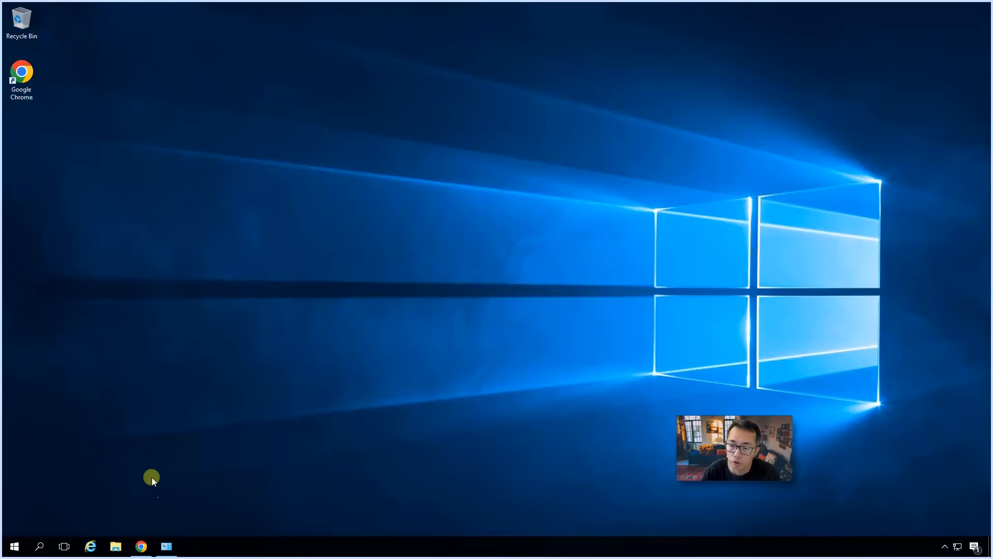
left_click(141, 546)
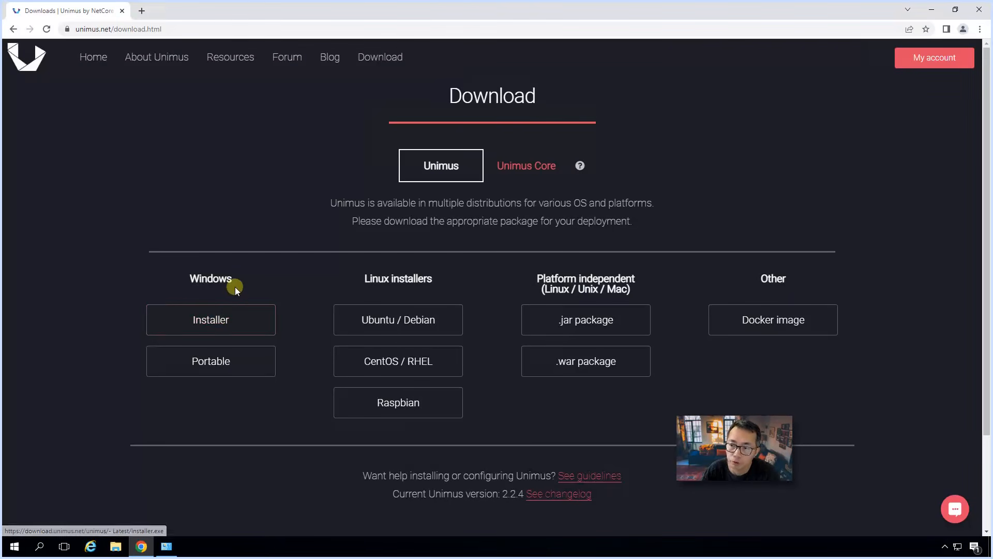
Step: Download the portable Unimus.exe and the Windows Installer.exe, then launch the installer
left_click(226, 366)
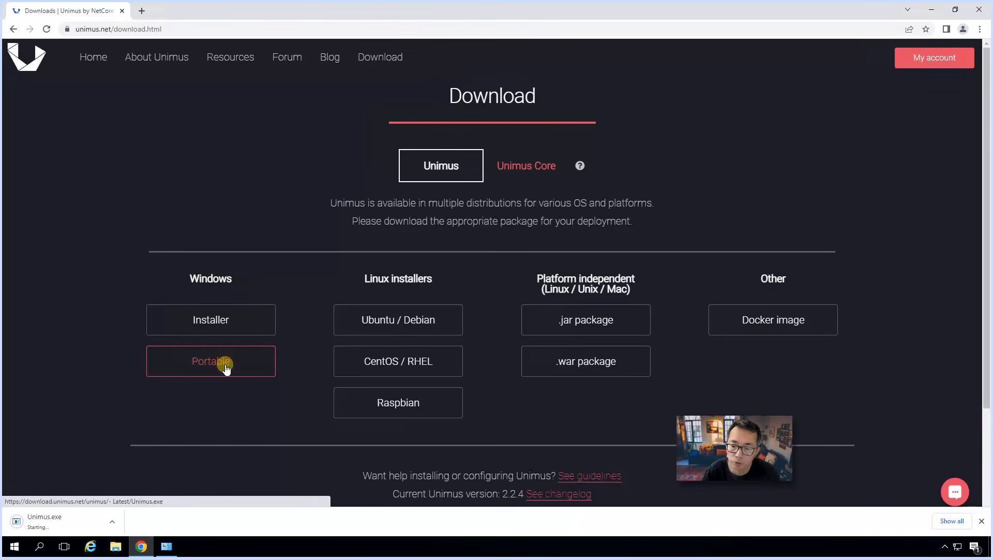
left_click(219, 317)
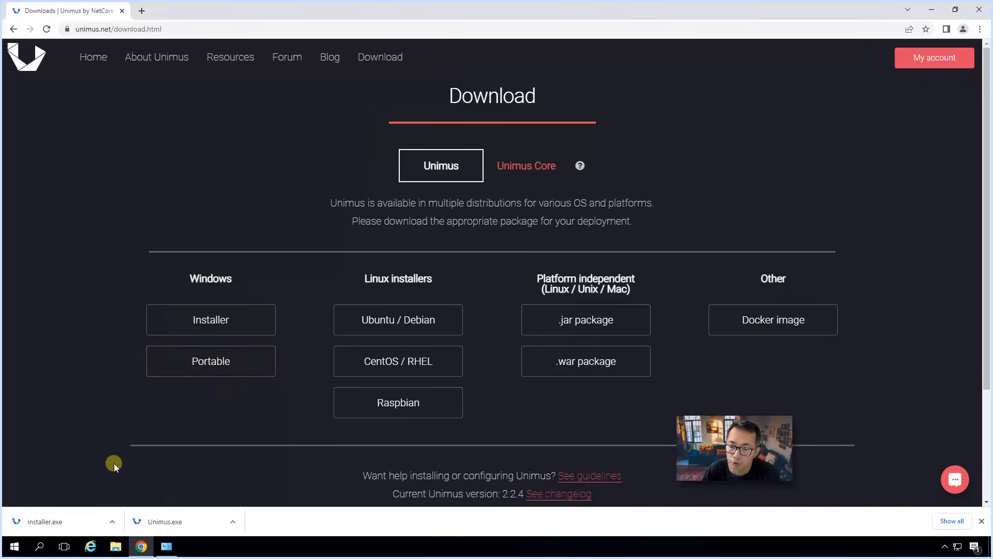
left_click(70, 518)
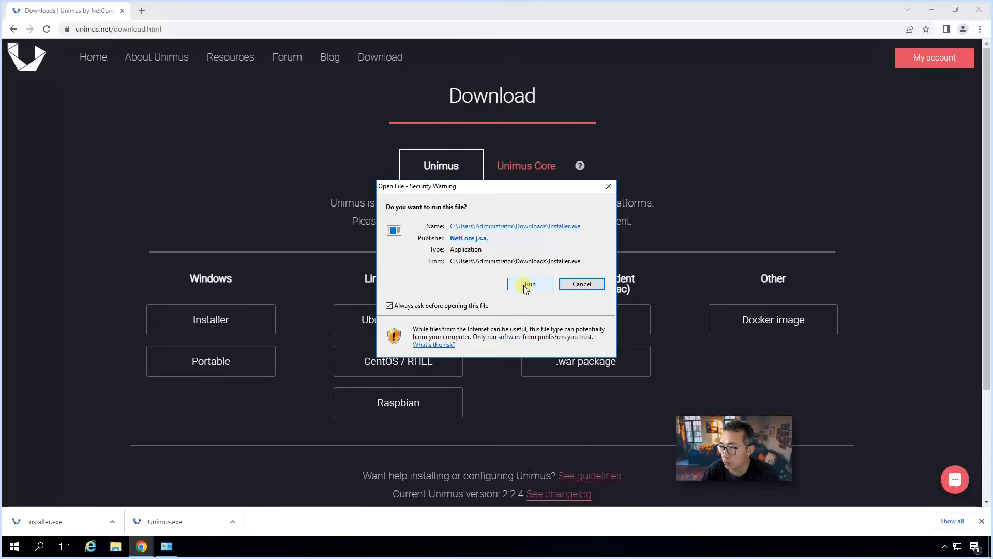
Step: Install Unimus into the default C:\Program Files\Unimus path and download the portable version again
left_click(530, 284)
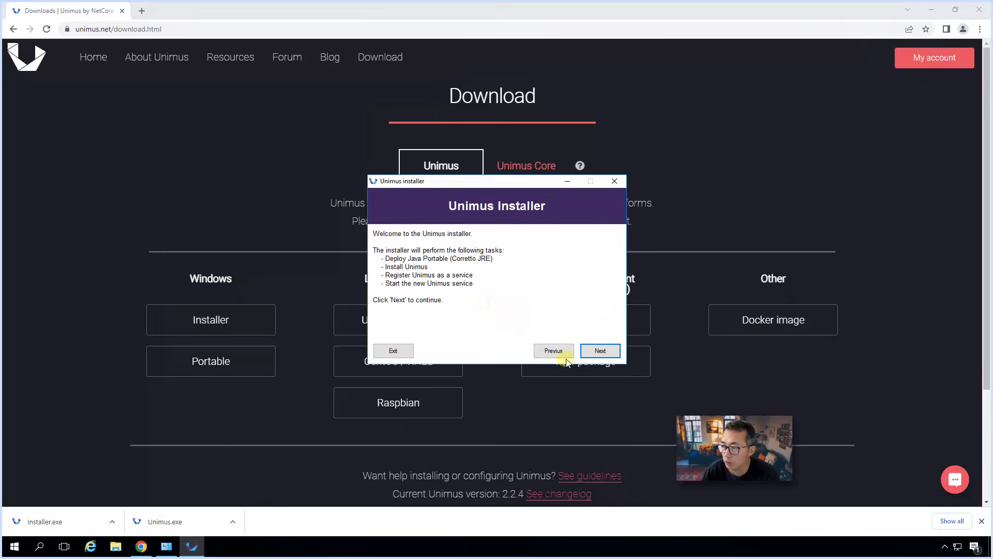
left_click(597, 351)
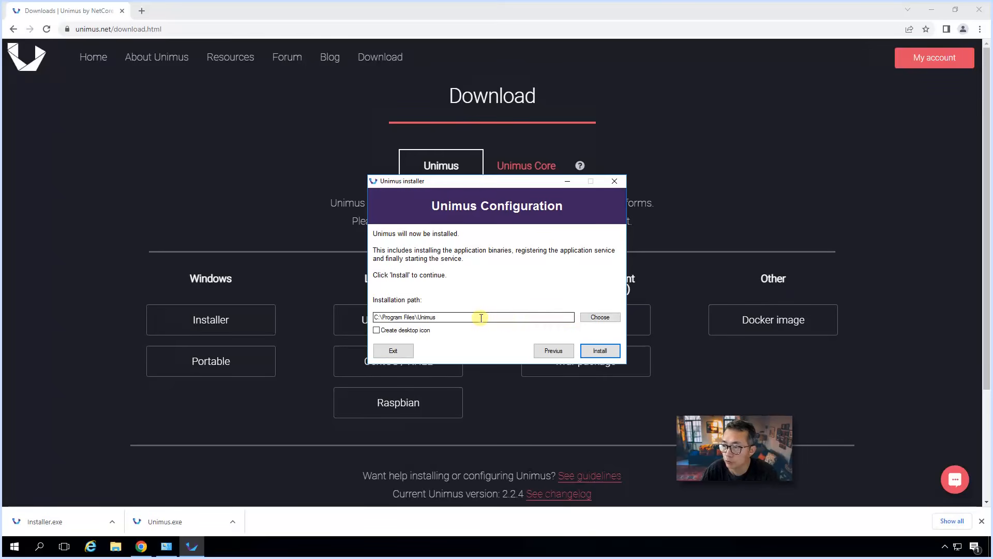
left_click(598, 350)
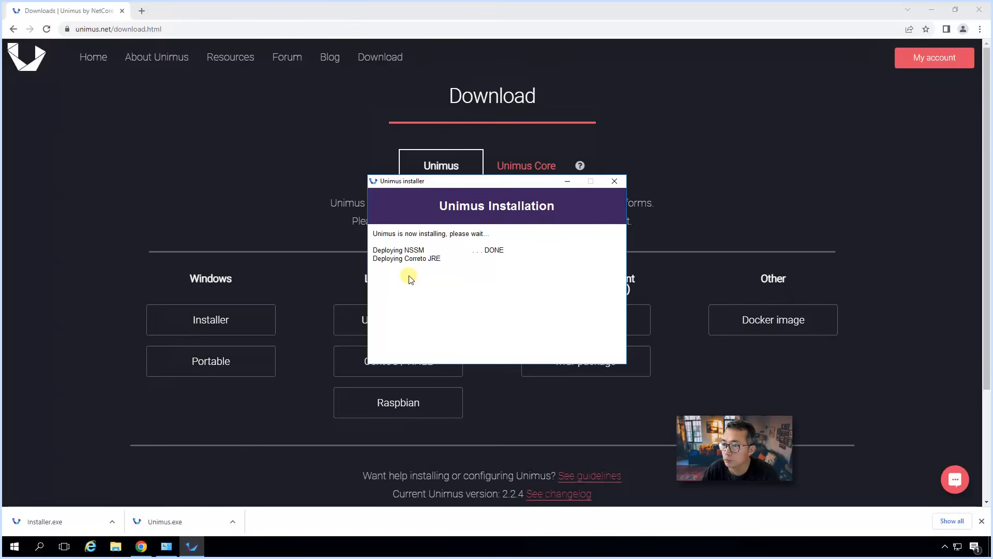
left_click(283, 305)
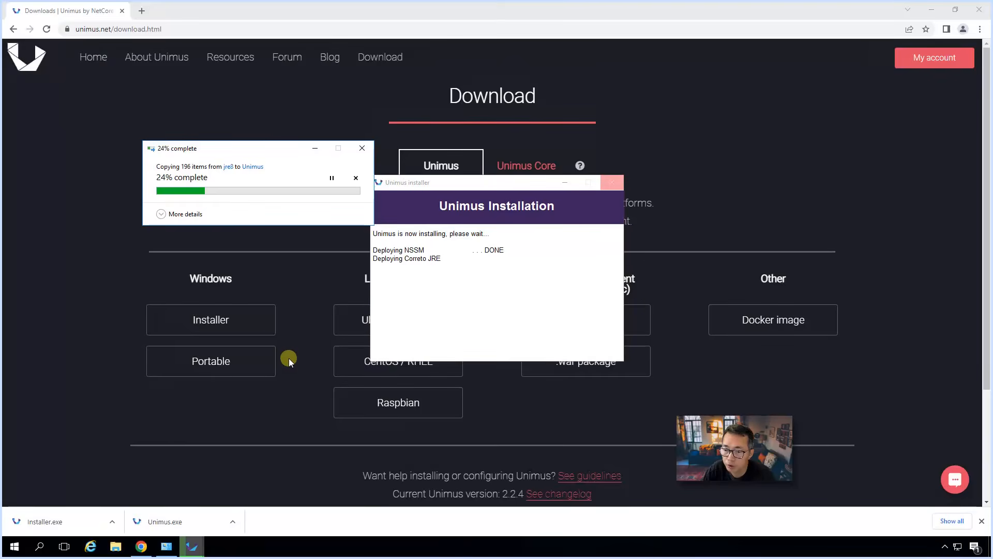
left_click(261, 362)
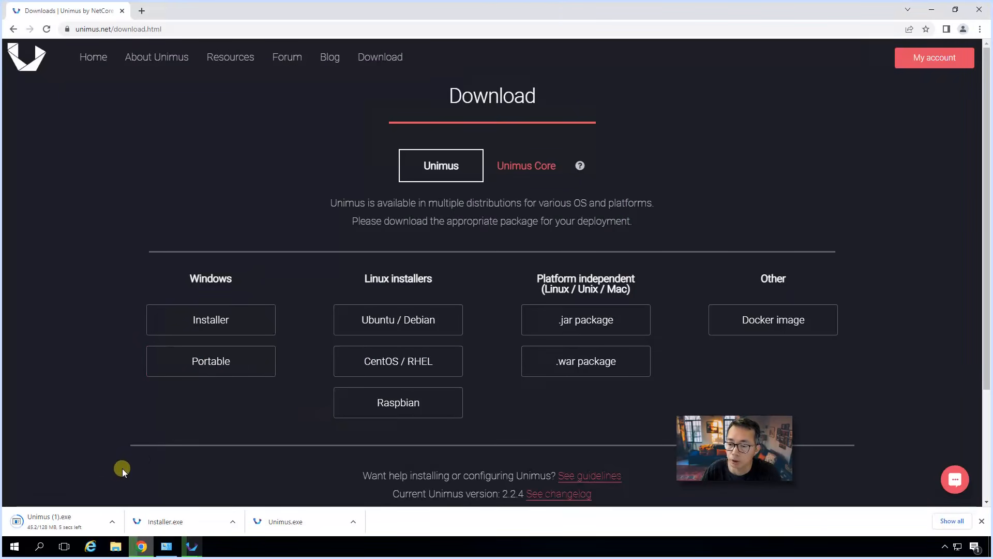
left_click(111, 521)
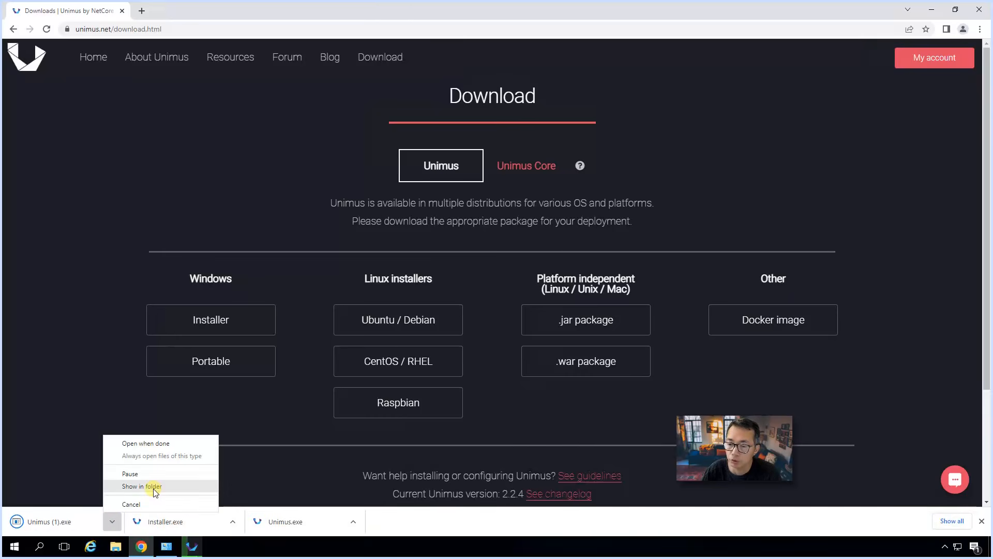
Step: Permanently delete the duplicate Unimus (1) download from the Downloads folder
left_click(154, 488)
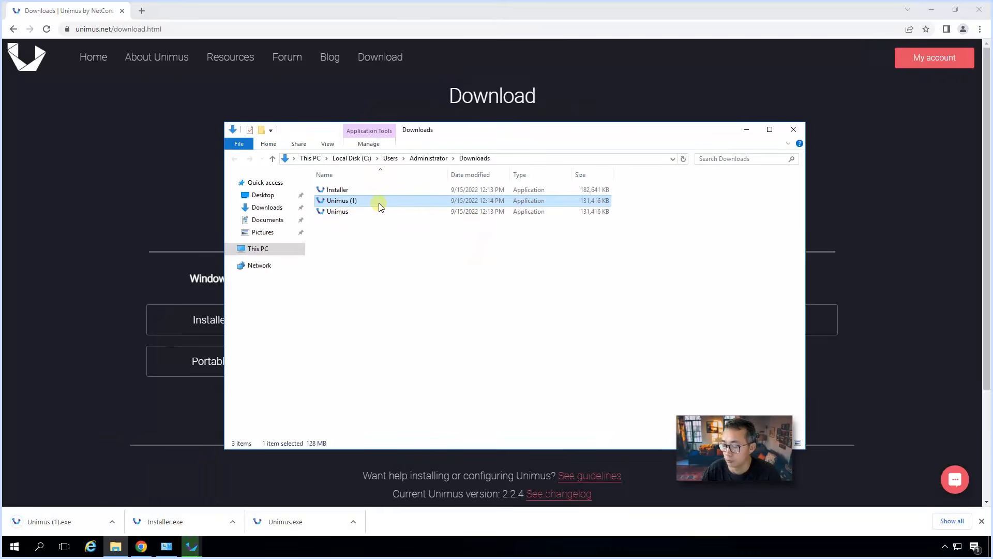
key("shift+Delete")
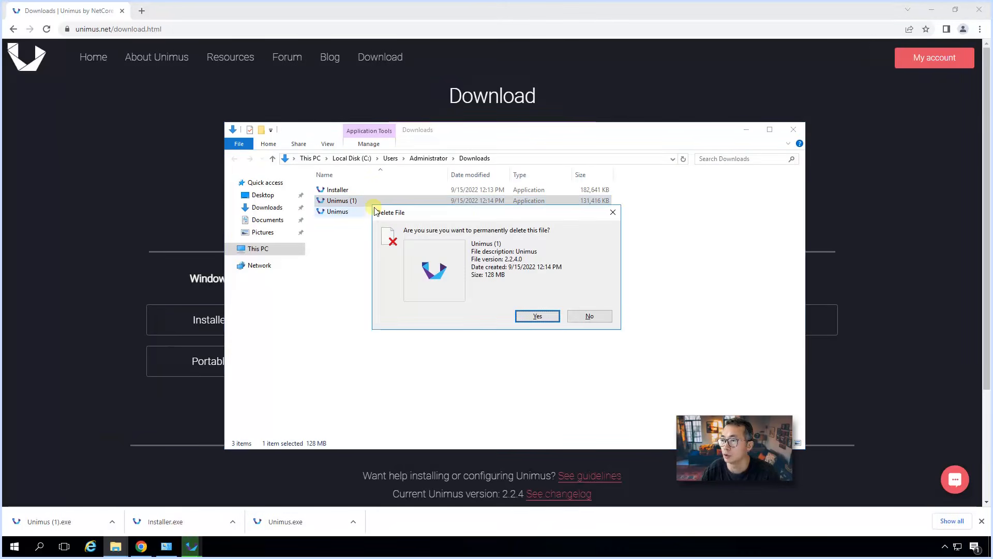
left_click(531, 317)
Step: Launch the portable Unimus.exe and allow it to run
left_click(366, 201)
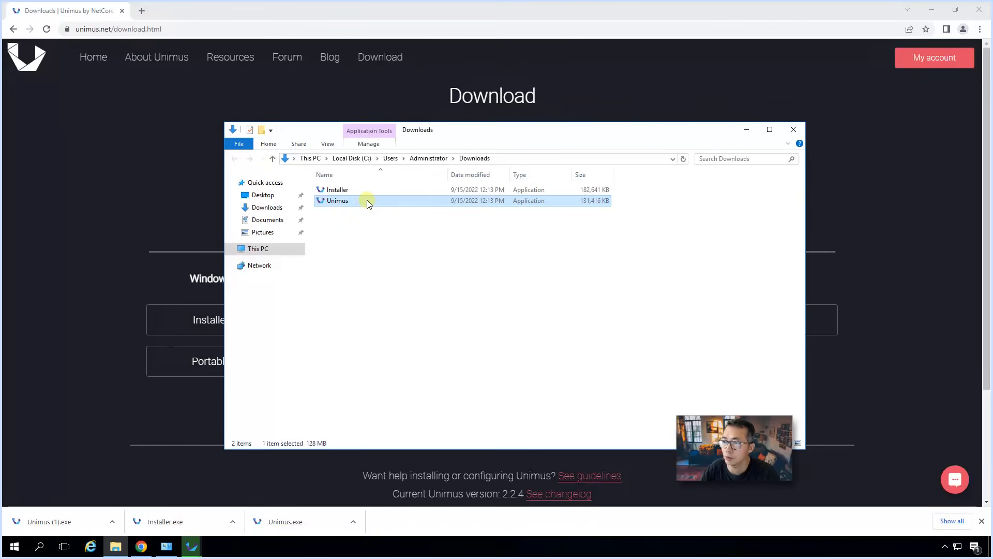
double_click(370, 200)
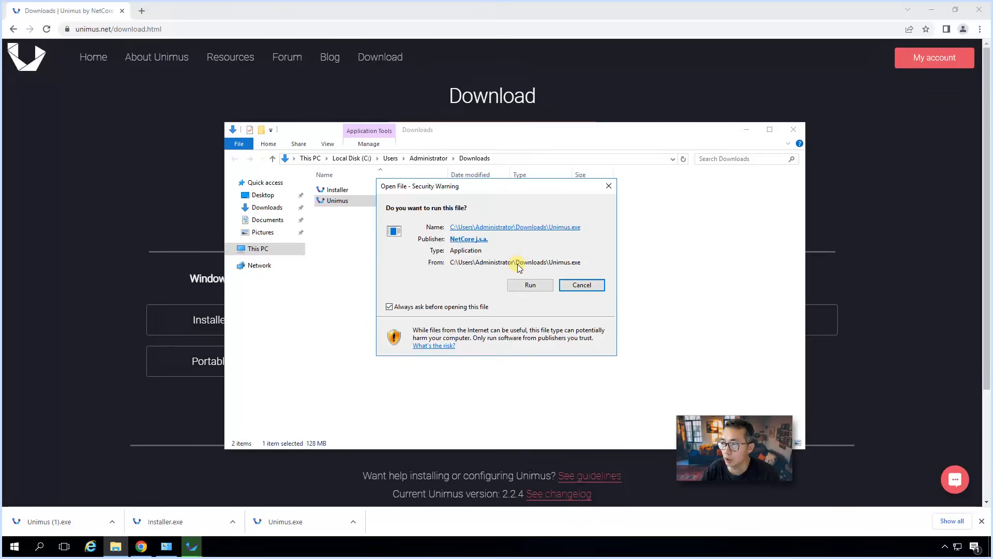
left_click(529, 285)
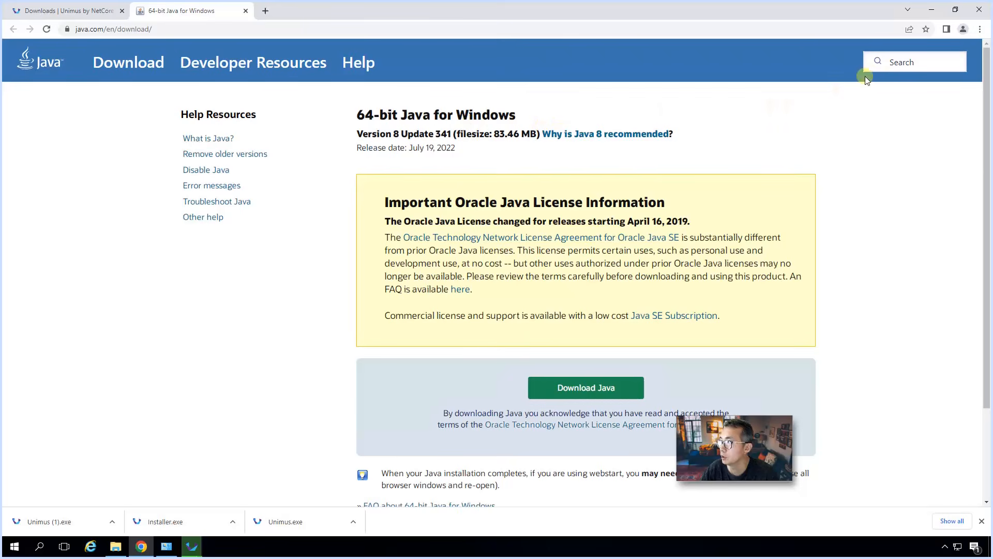
Step: Close the Java download tab and follow the Unimus file copy progress in detail
left_click(246, 11)
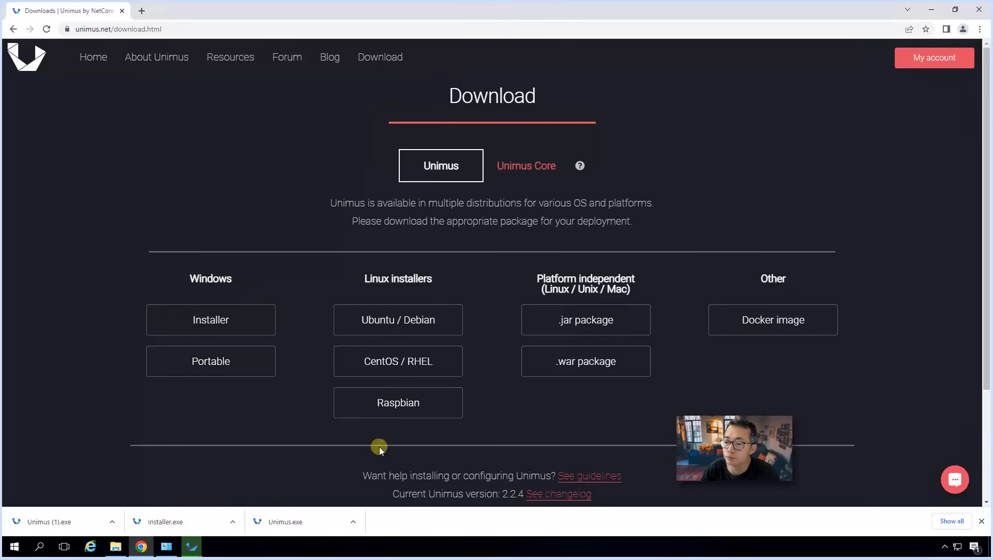
left_click(938, 9)
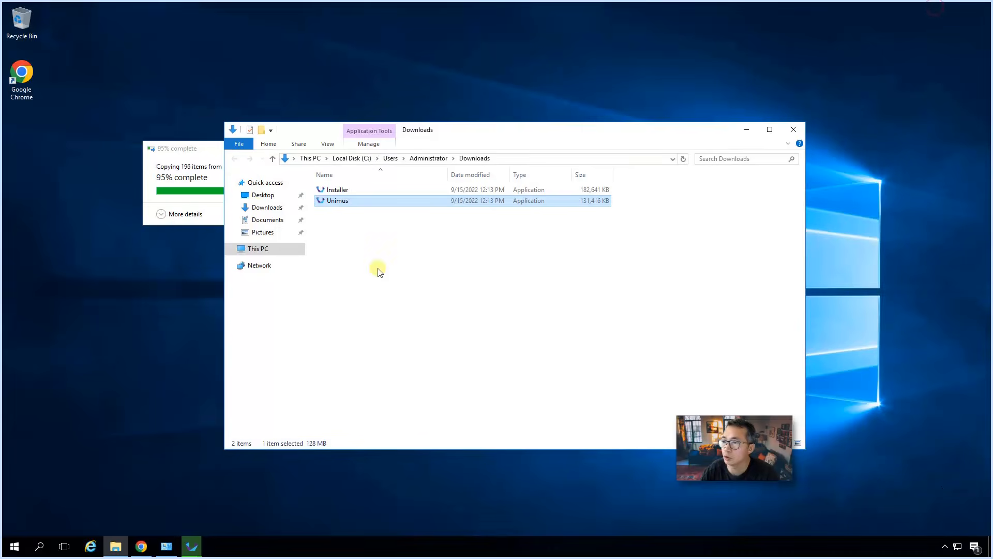
left_click(198, 170)
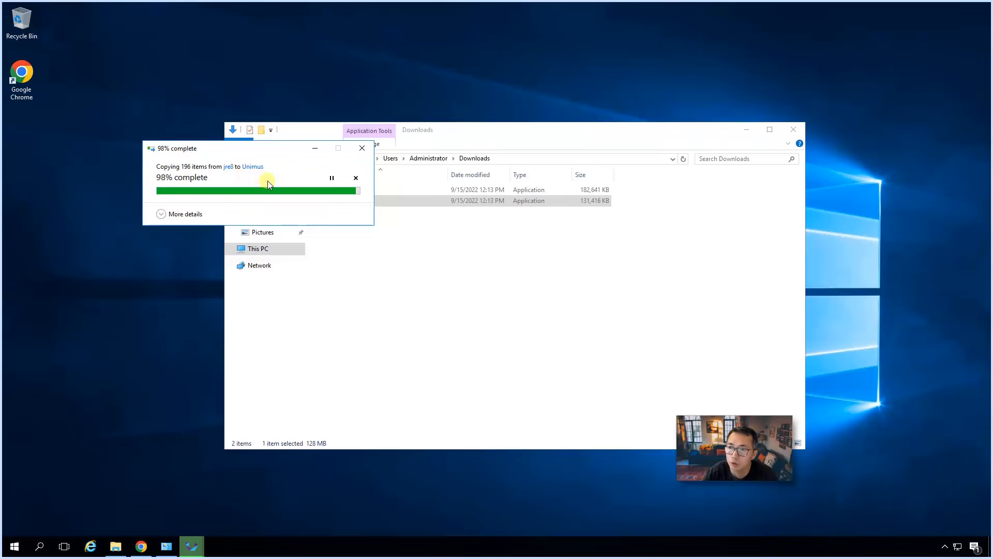
left_click(196, 214)
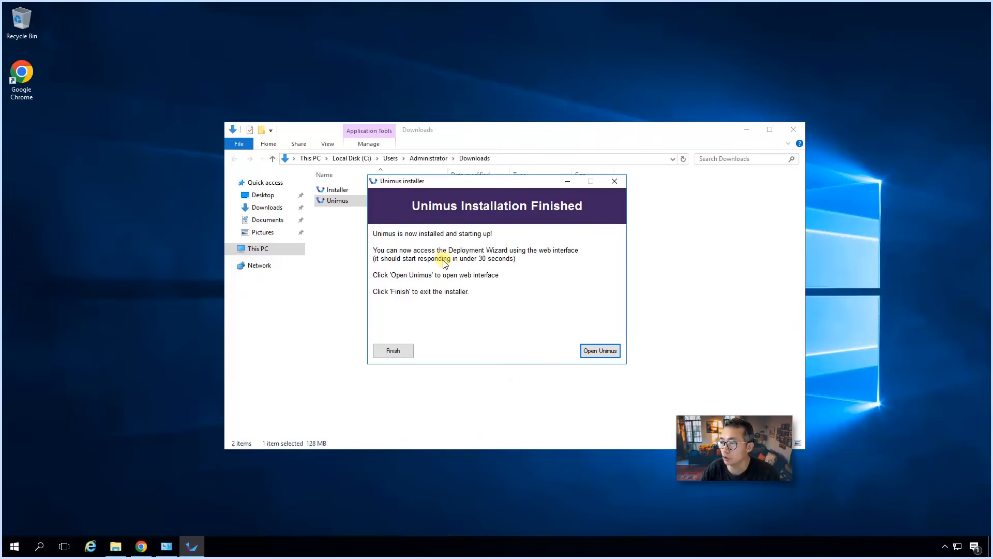
Step: Close the finished installer and launch Unimus from the Start menu's Unimus folder
left_click(395, 350)
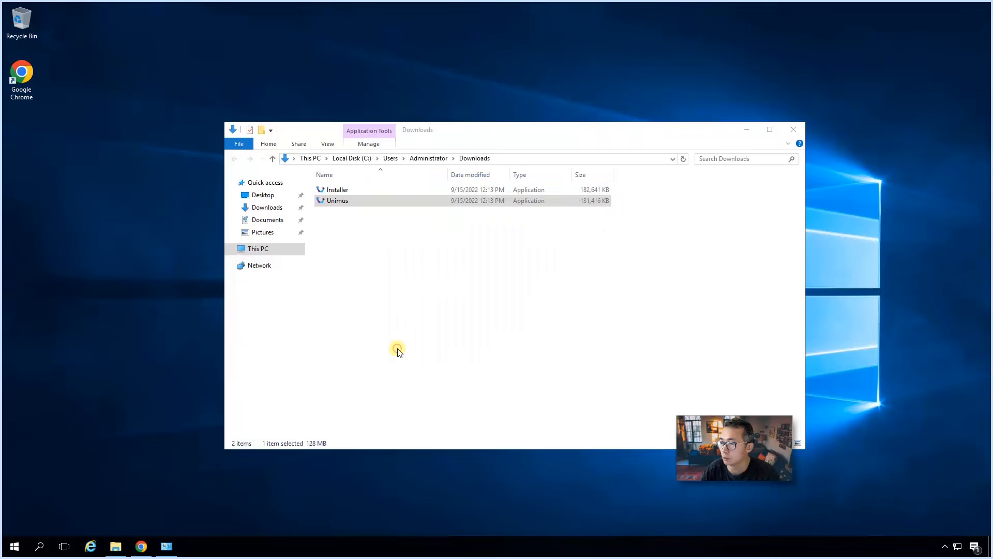
left_click(17, 546)
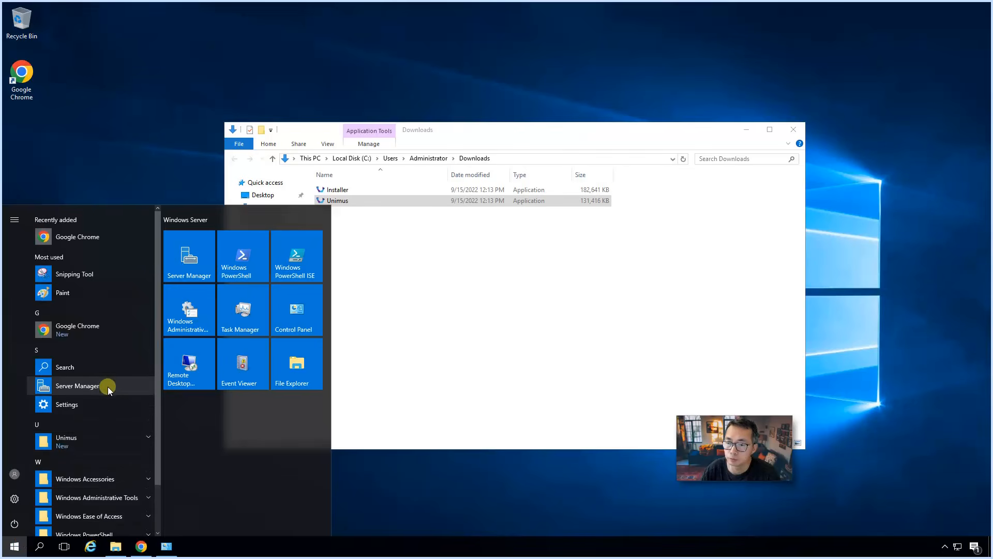
scroll(111, 395, "down", 2)
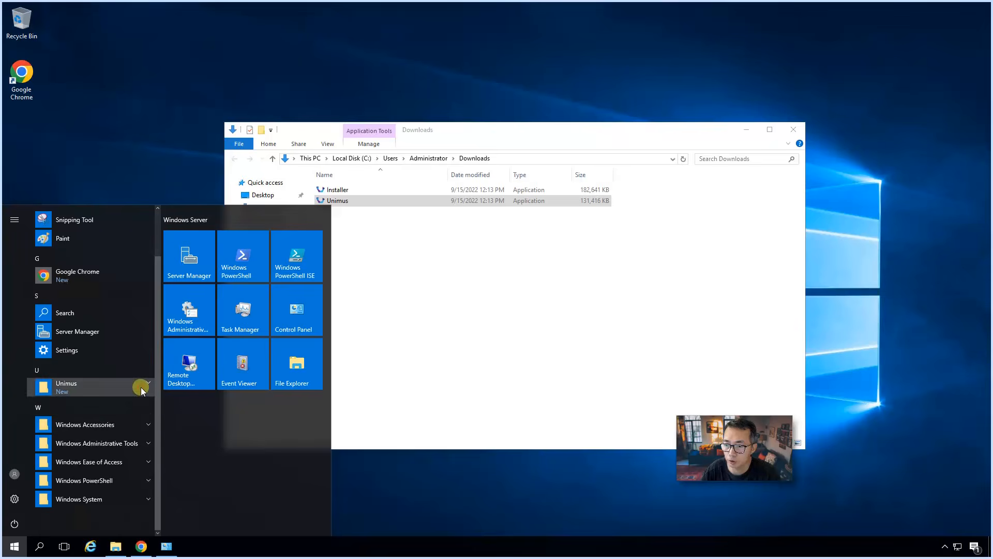
left_click(140, 388)
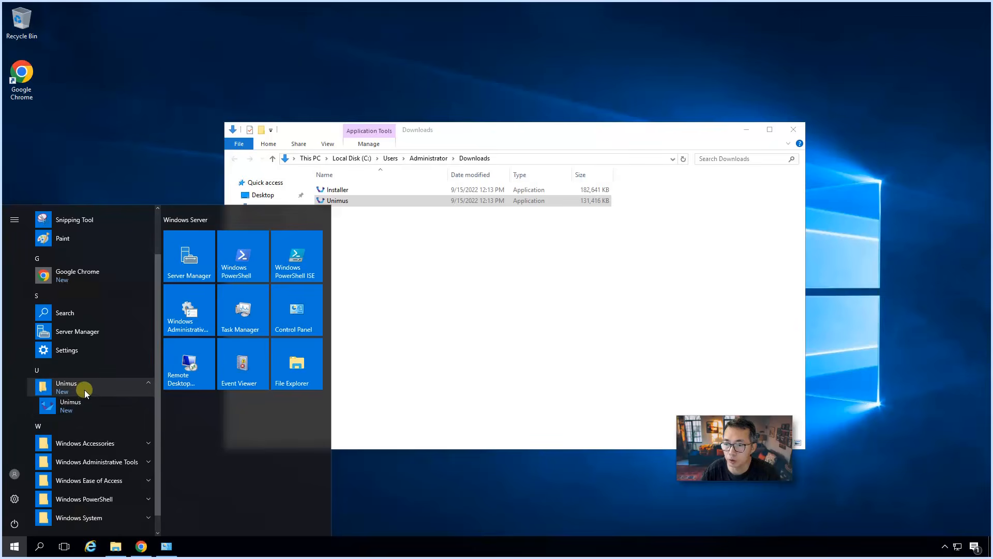
left_click(94, 409)
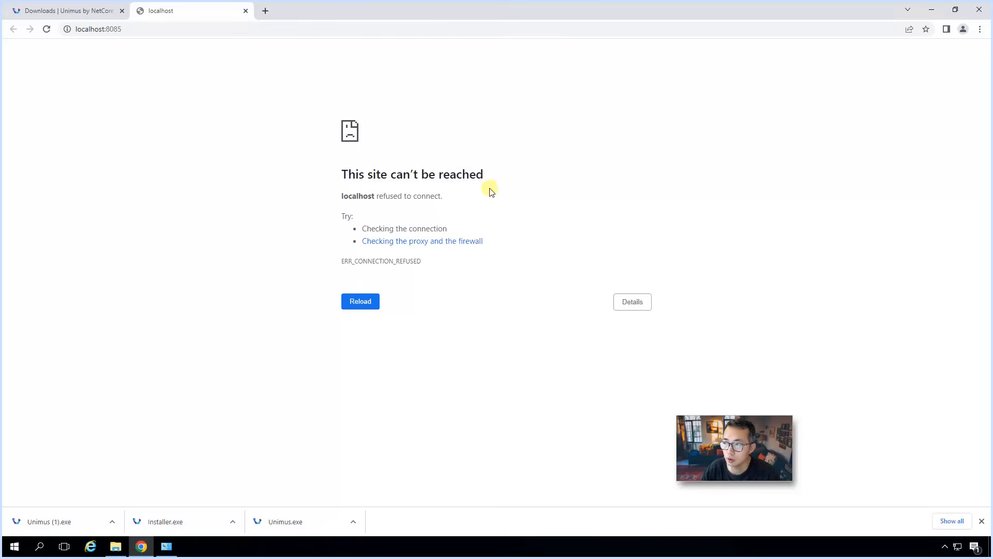
Step: Reload localhost:8085, agree to the Unimus EULA and continue setup
left_click(362, 307)
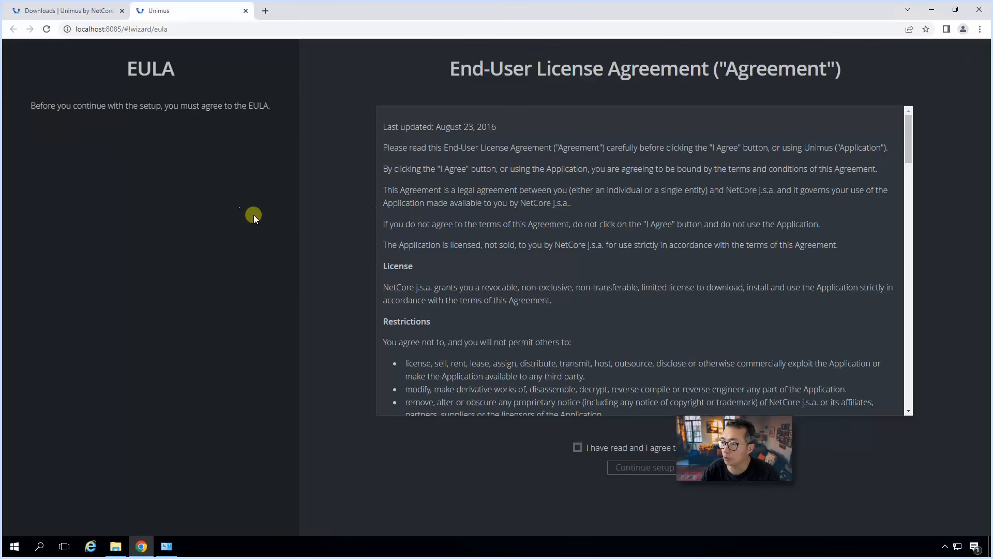
left_click_drag(716, 448, 895, 478)
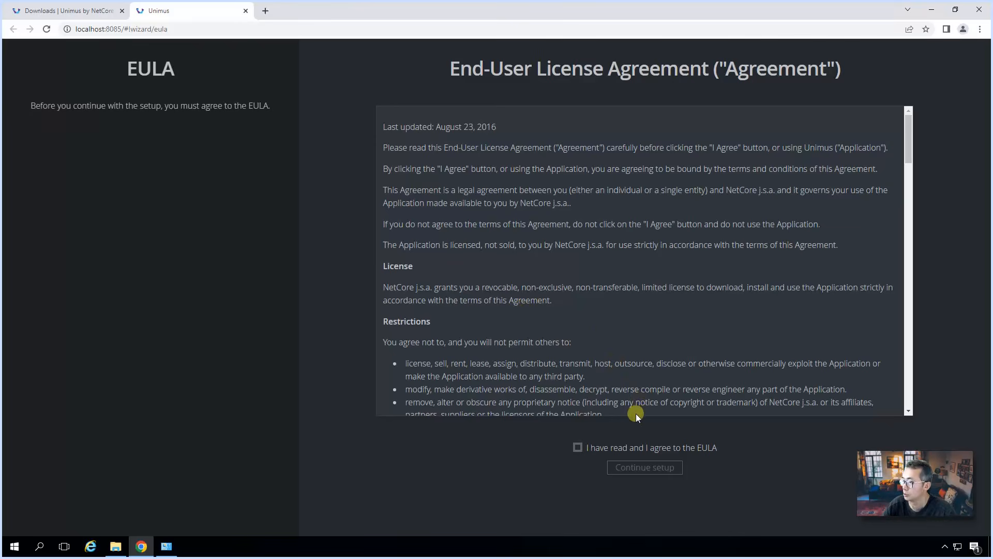
left_click(609, 447)
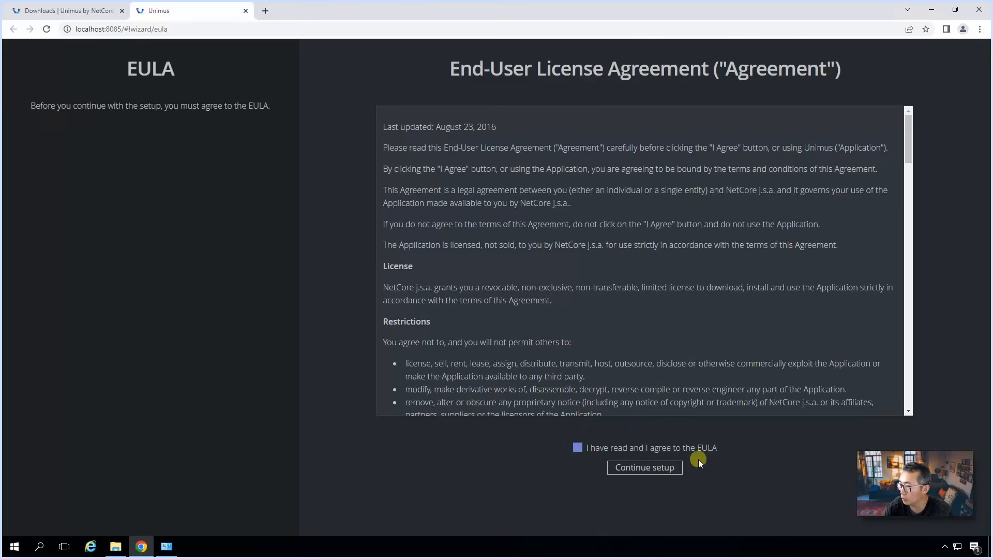
left_click(656, 468)
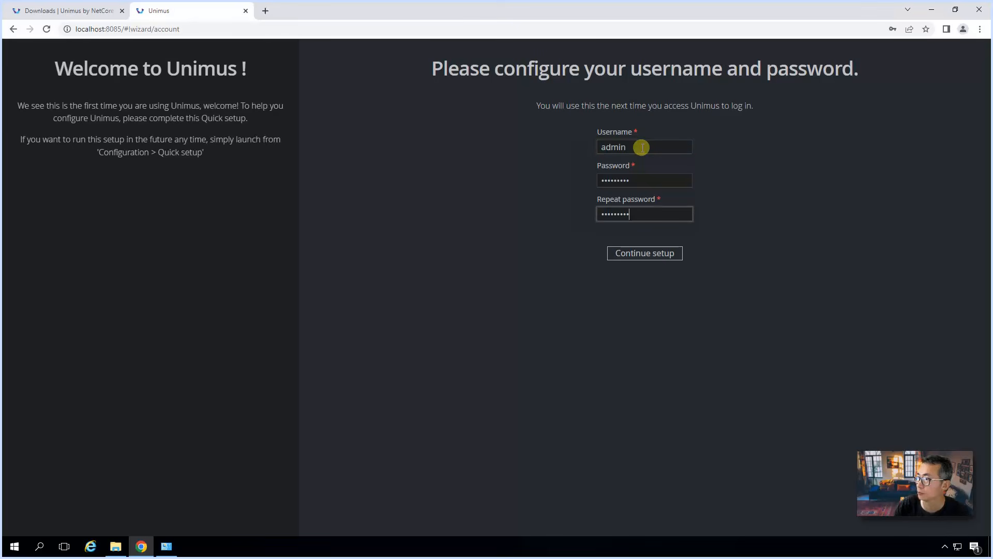
Step: Confirm the login account, keep the File (Hsql) database, and enter an encryption key
left_click(649, 262)
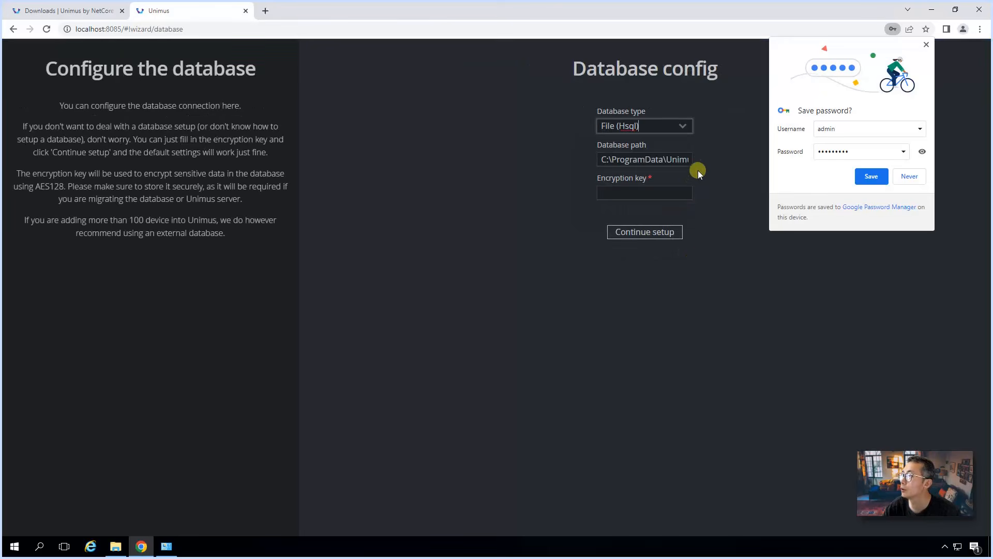
left_click(883, 178)
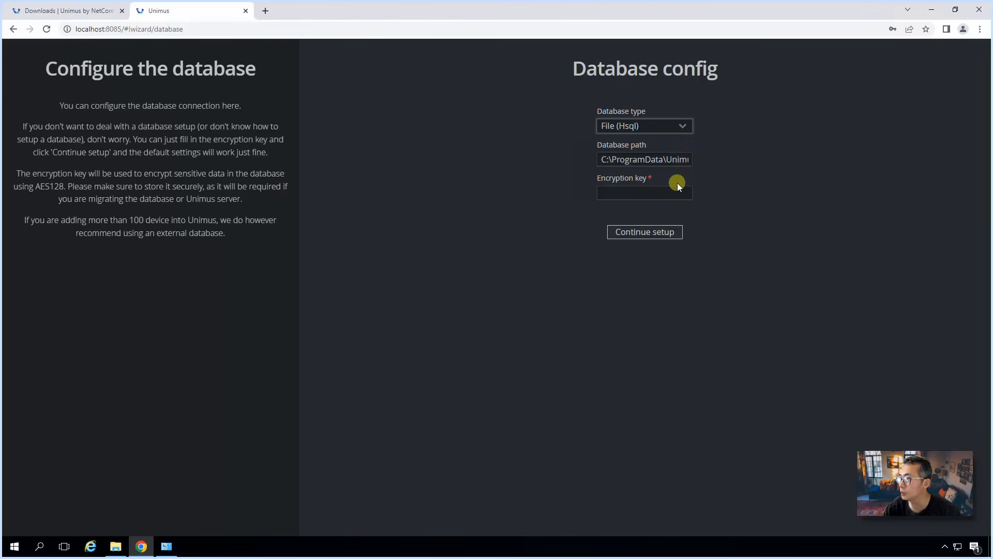
left_click(683, 129)
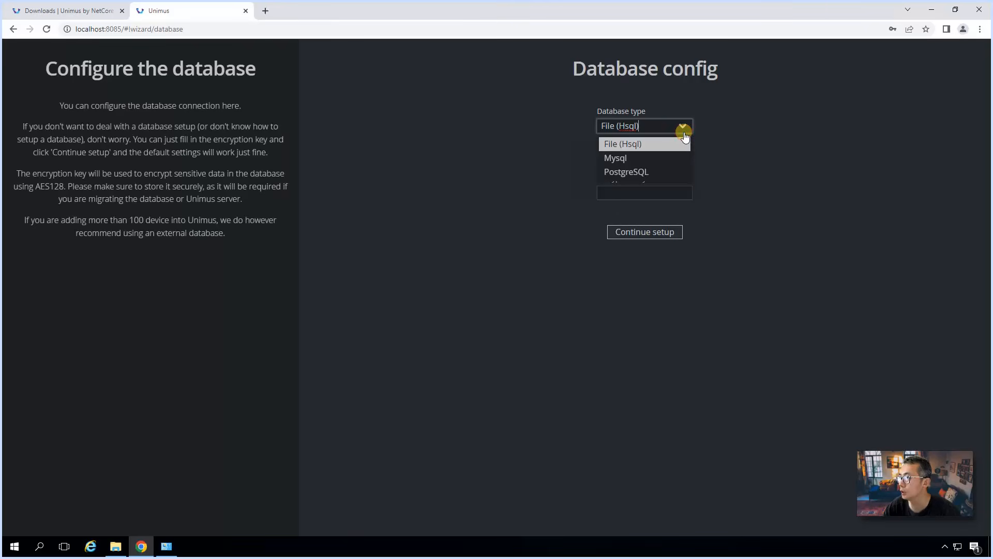
left_click(720, 169)
left_click(663, 192)
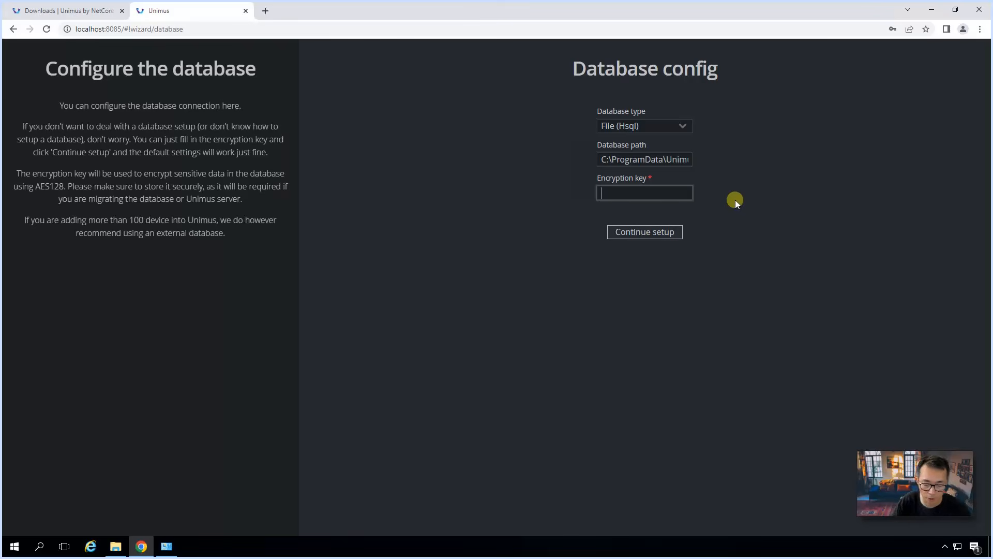
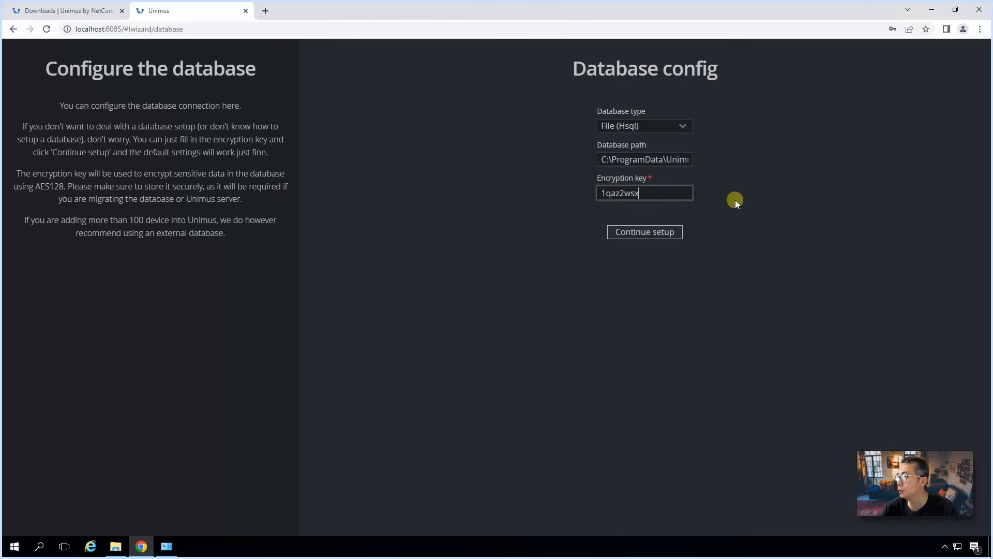
left_click(680, 233)
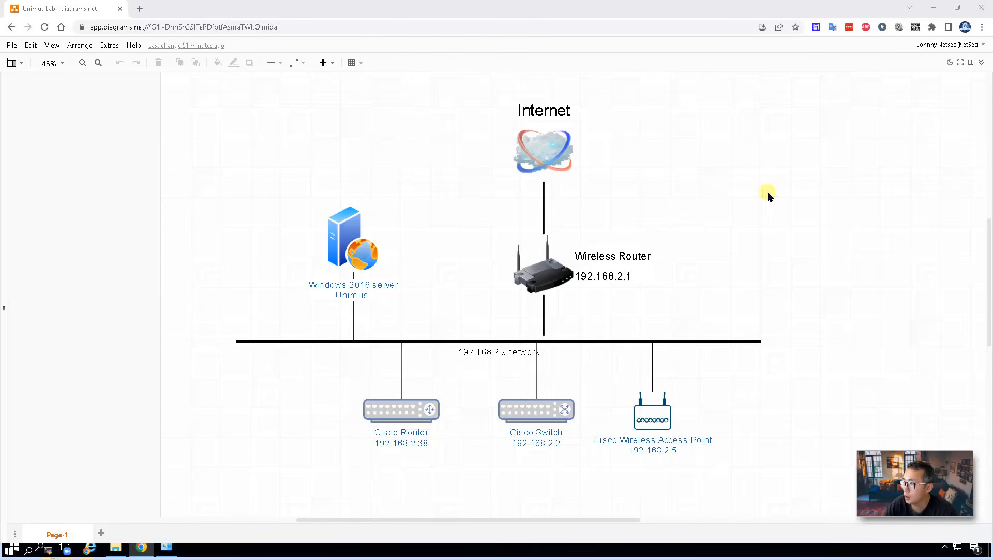
Step: Back in Unimus, add a network credential with username Cisco and its password
left_click(931, 8)
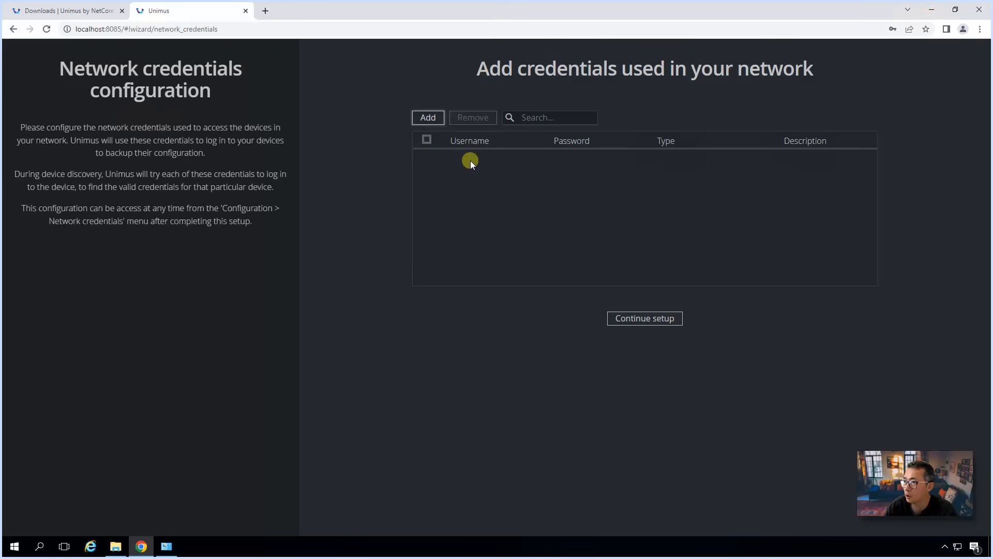
left_click(439, 117)
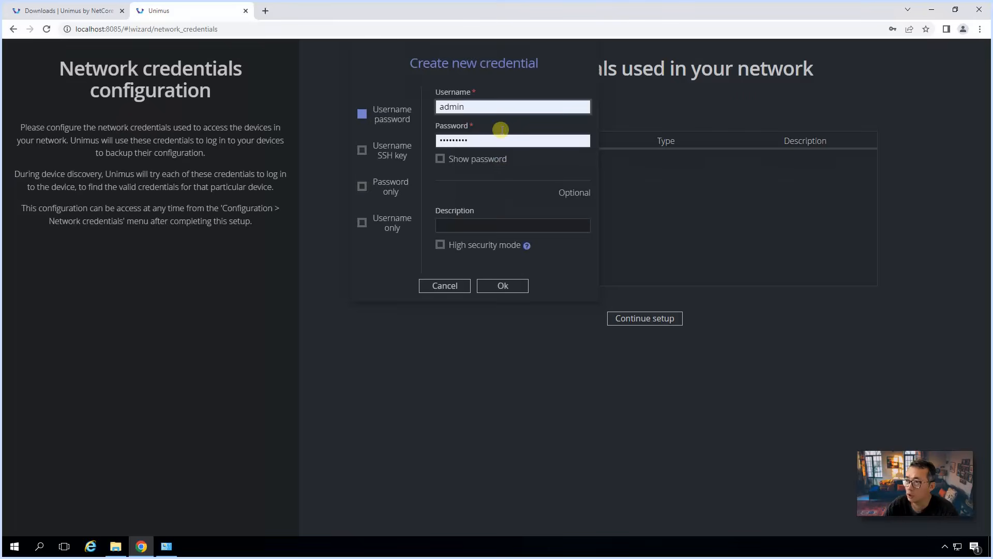
left_click_drag(492, 107, 383, 98)
type("Cisco")
key("Tab")
type("•••••")
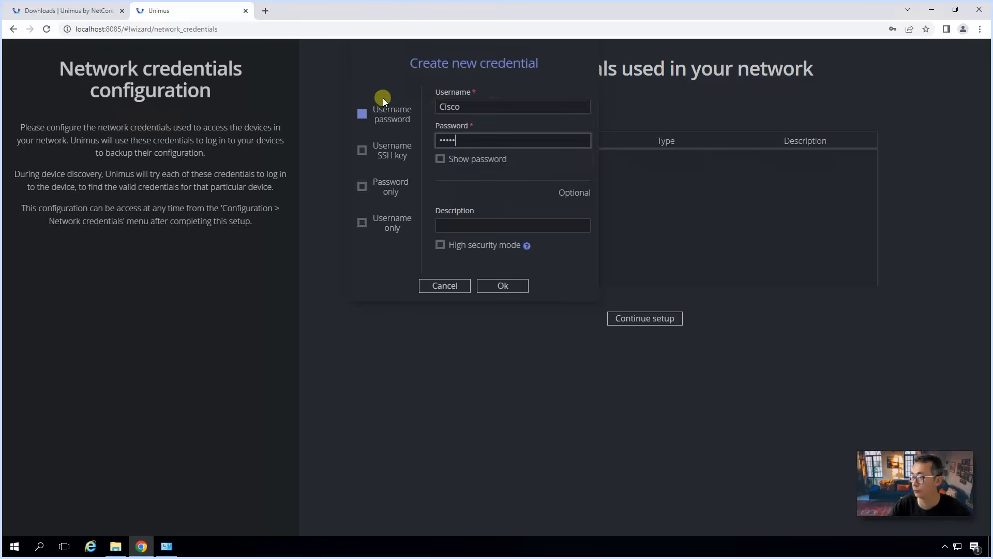
left_click(517, 285)
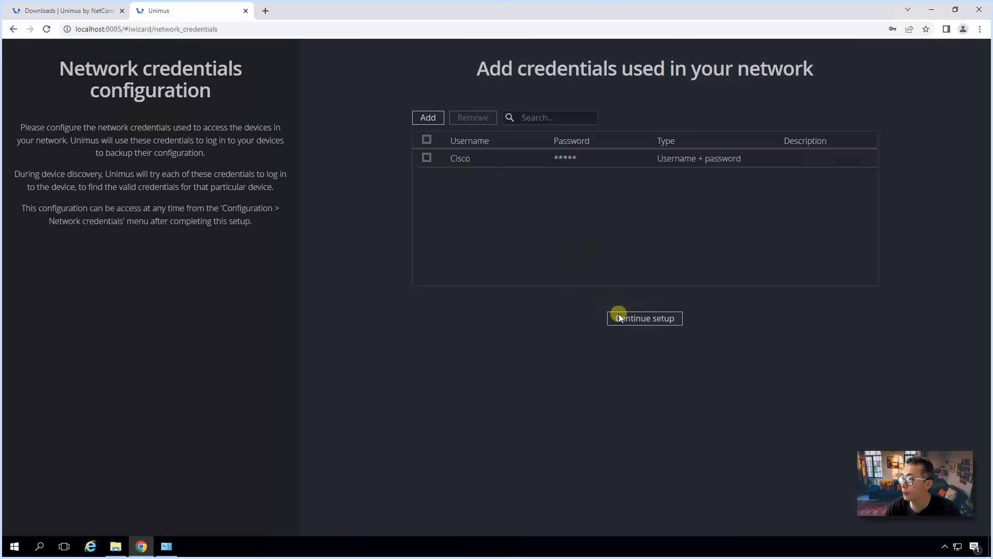
Step: Add a second network credential with username user1 and its password
left_click(427, 119)
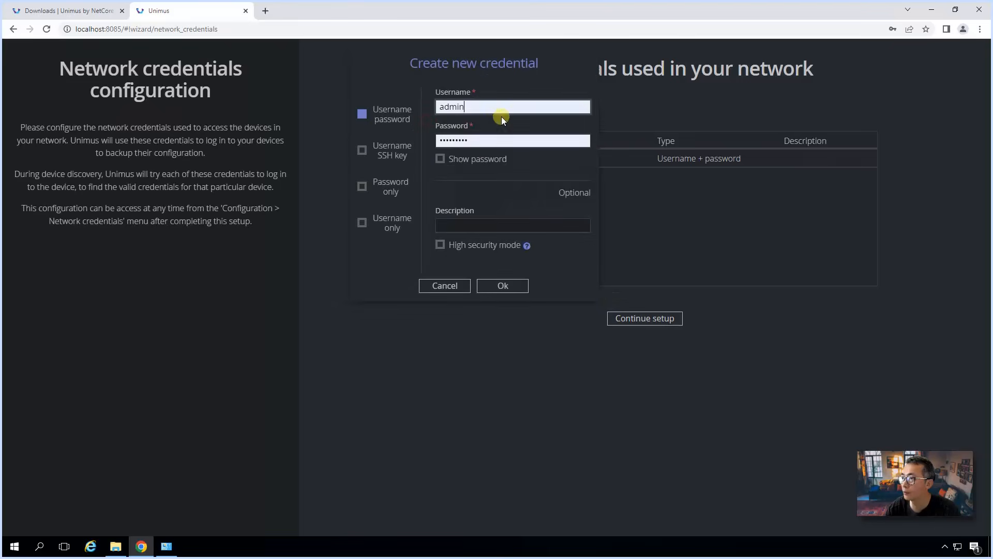
left_click(452, 107)
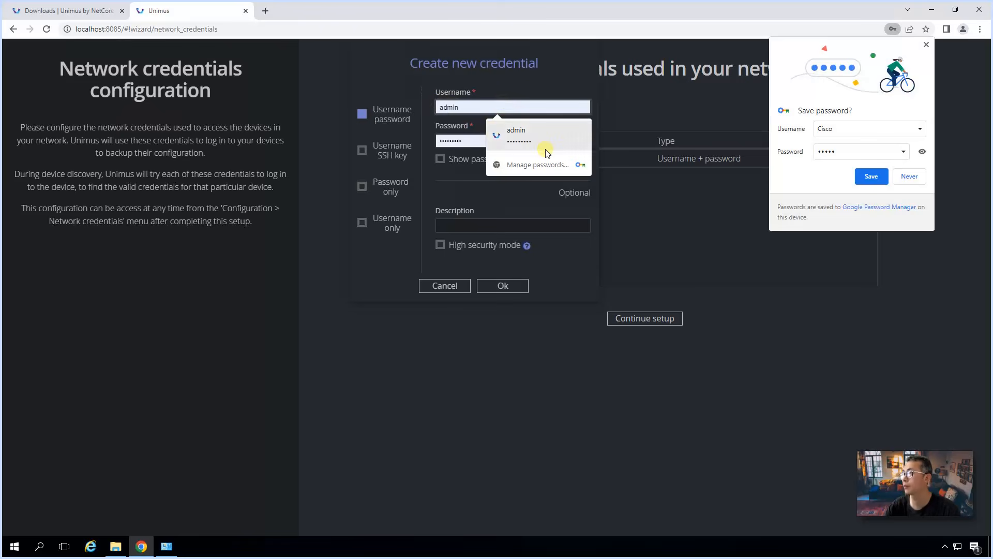
type("user")
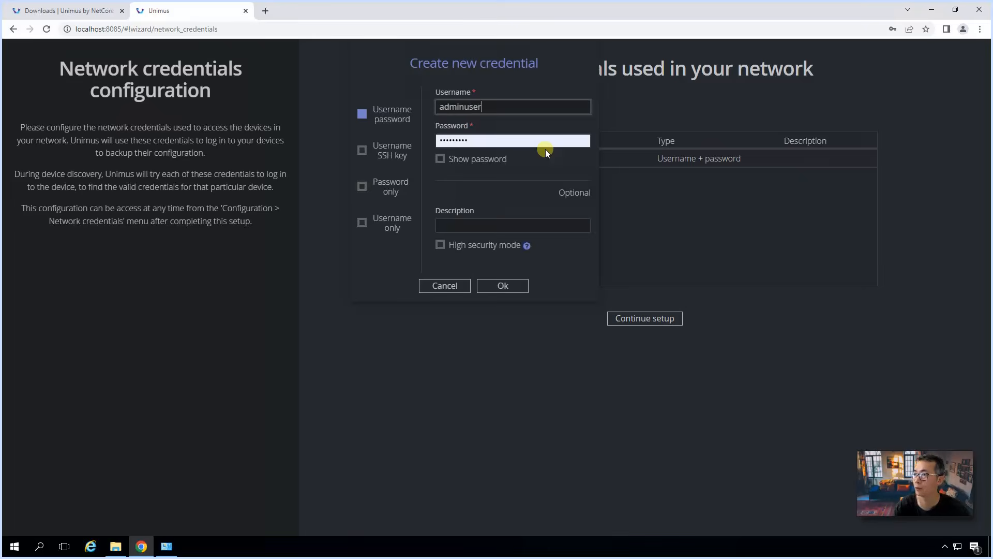
key("BackSpace")
key("BackSpace")
key("BackSpace")
key("BackSpace")
key("BackSpace")
key("BackSpace")
key("BackSpace")
key("BackSpace")
key("BackSpace")
type("user1")
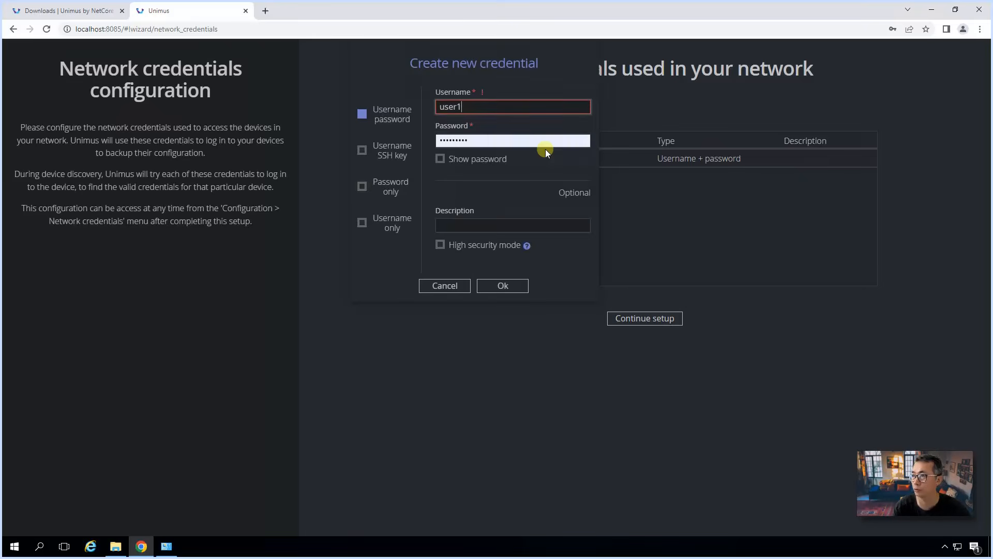
key("Tab")
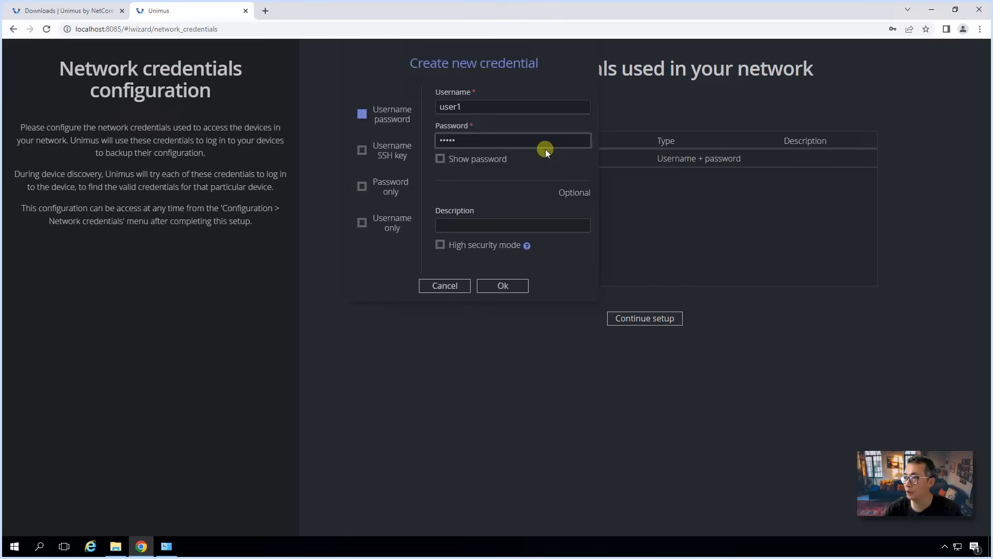
left_click(519, 288)
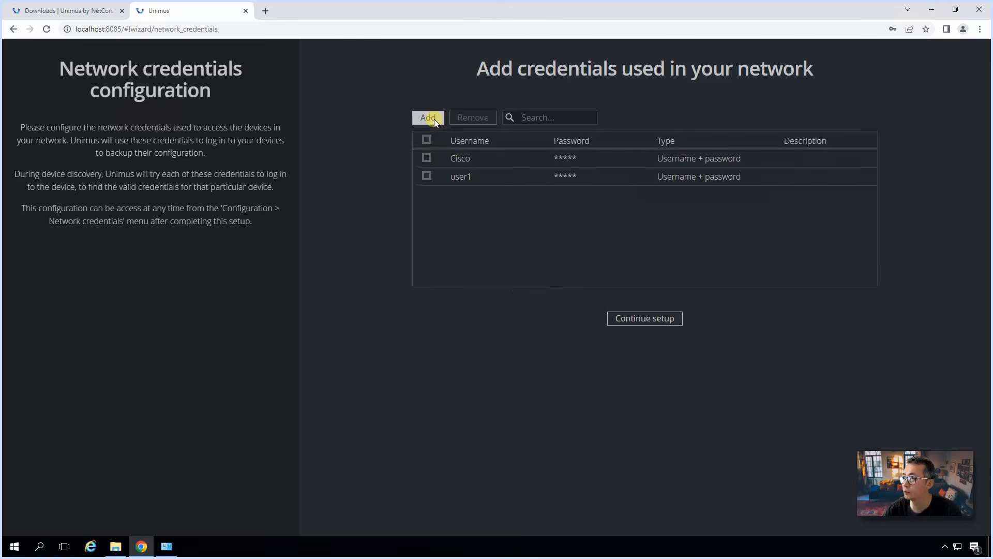
Step: Add the admin credential and continue to the backup connector step
left_click(434, 119)
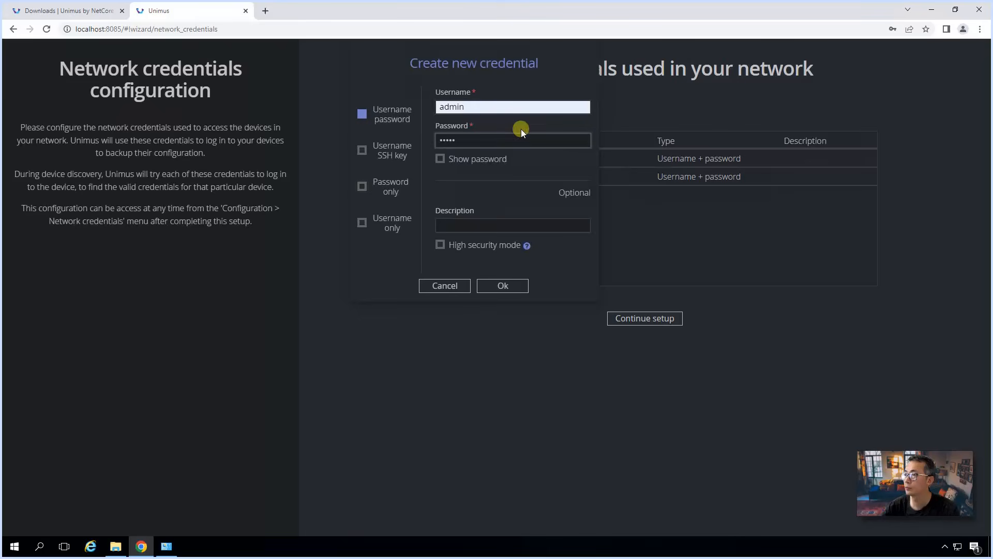
left_click(489, 288)
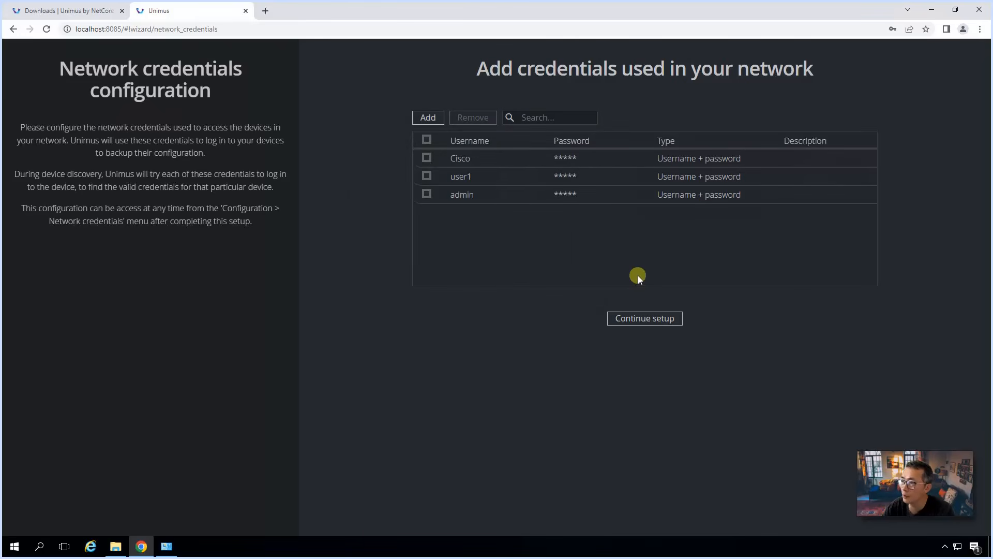
left_click(647, 321)
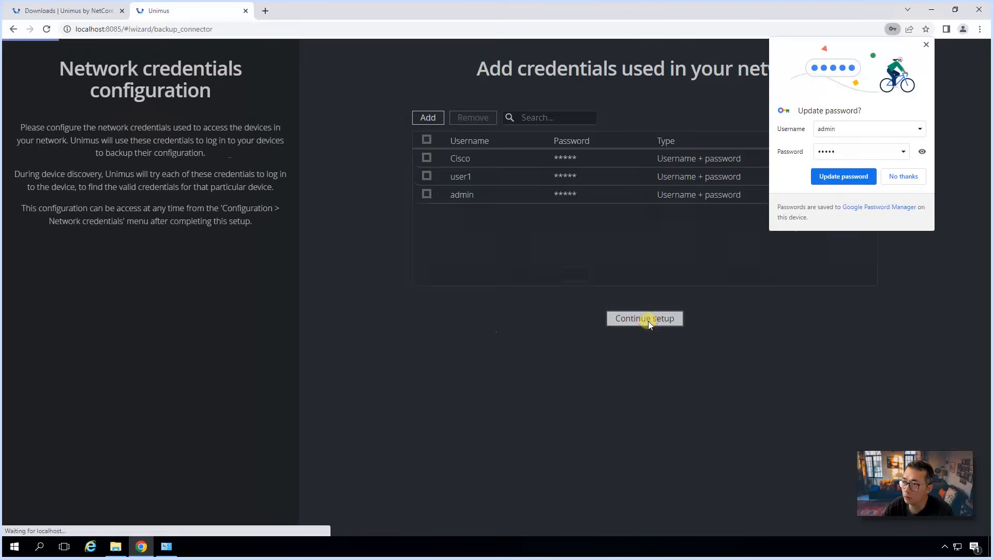
Step: Keep Telnet off and the default daily 3:00 AM backup schedule, reaching the licence key step
left_click(906, 178)
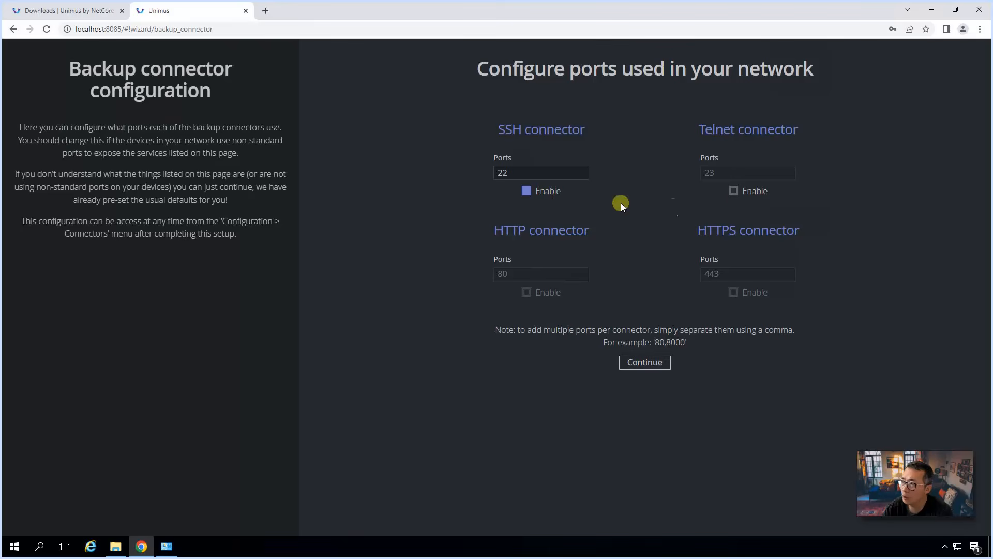
left_click(735, 192)
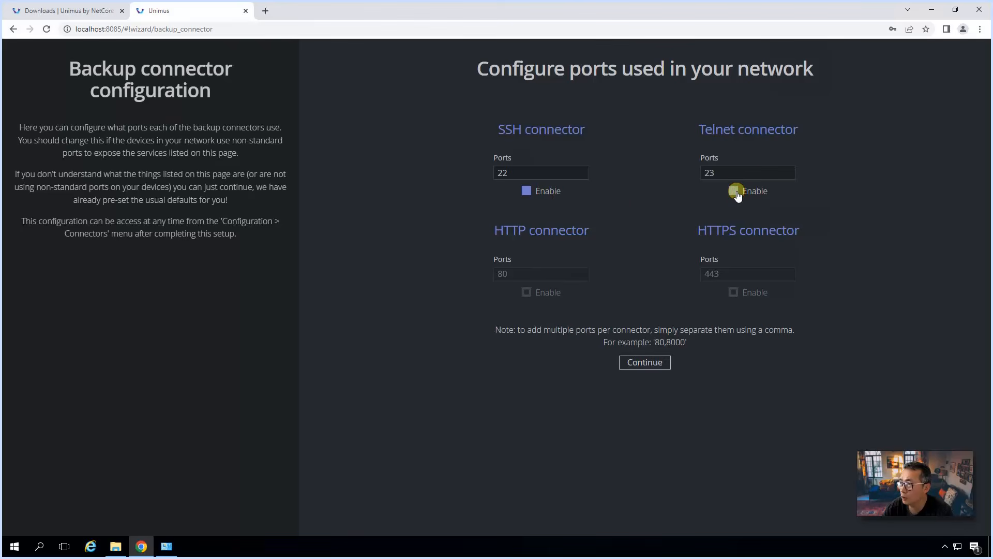
left_click(736, 192)
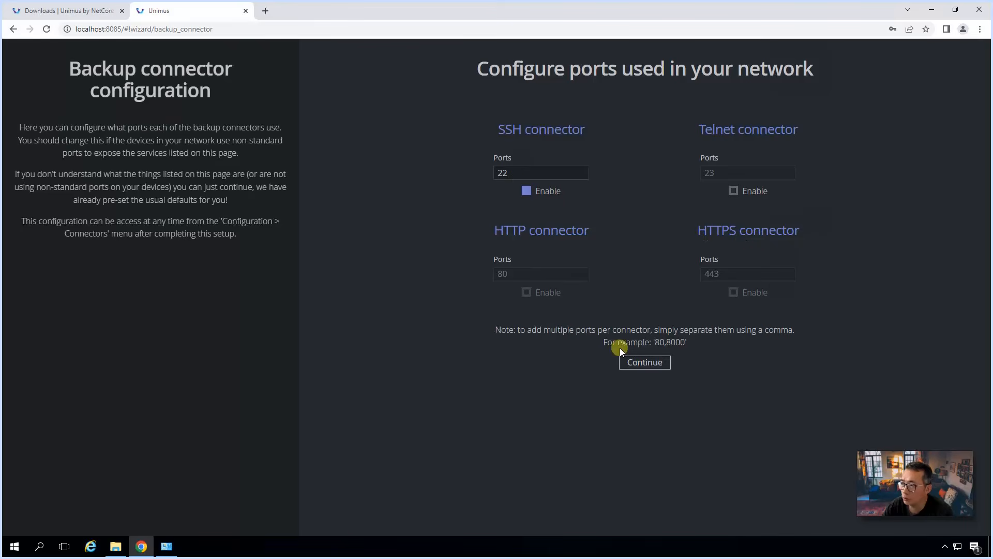
left_click(628, 362)
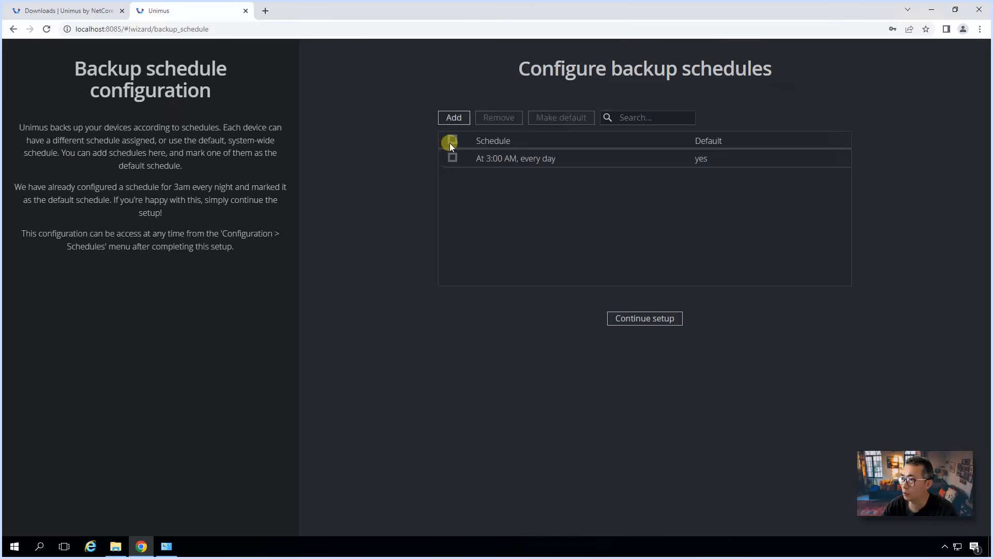
left_click(655, 319)
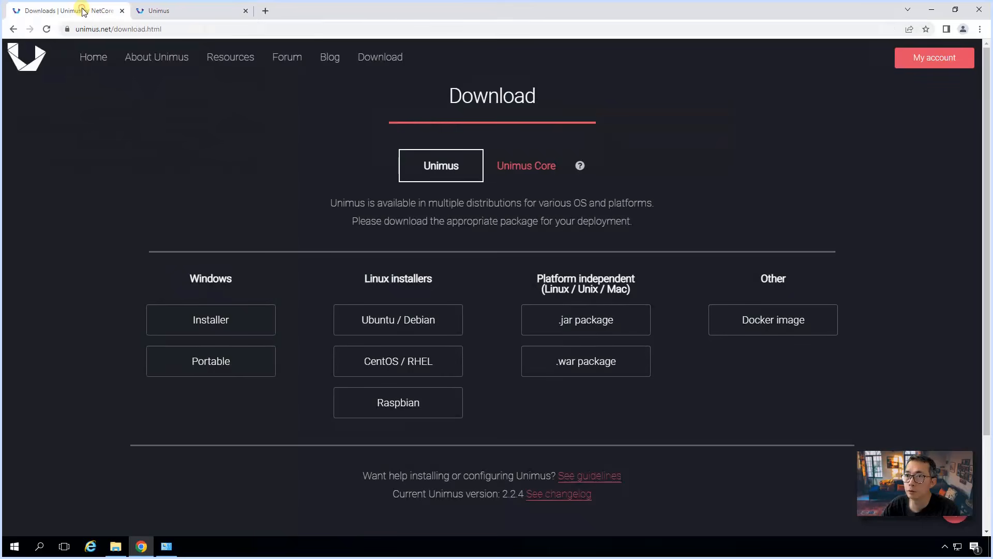
Step: Sign in to the Unimus account portal with the account e-mail and password
left_click(87, 7)
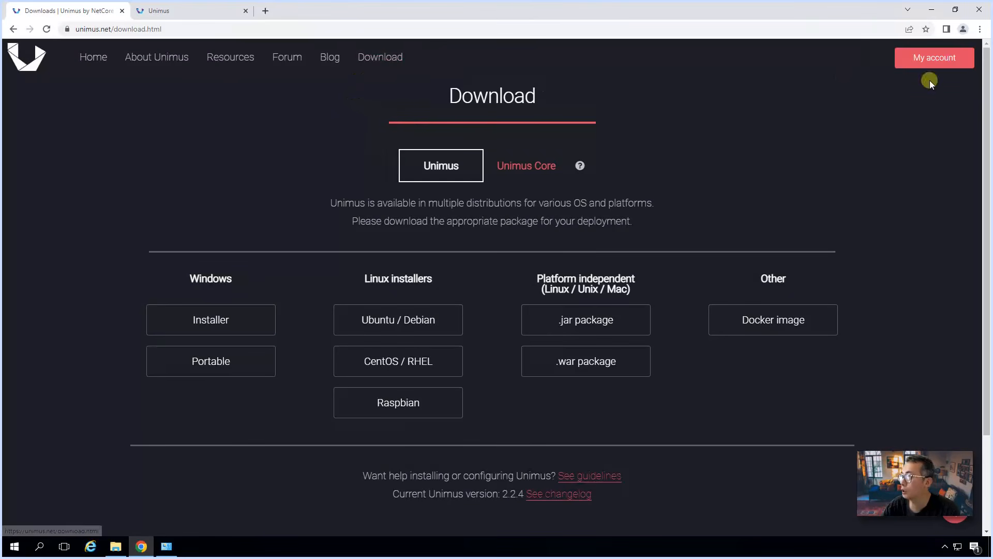
left_click(947, 62)
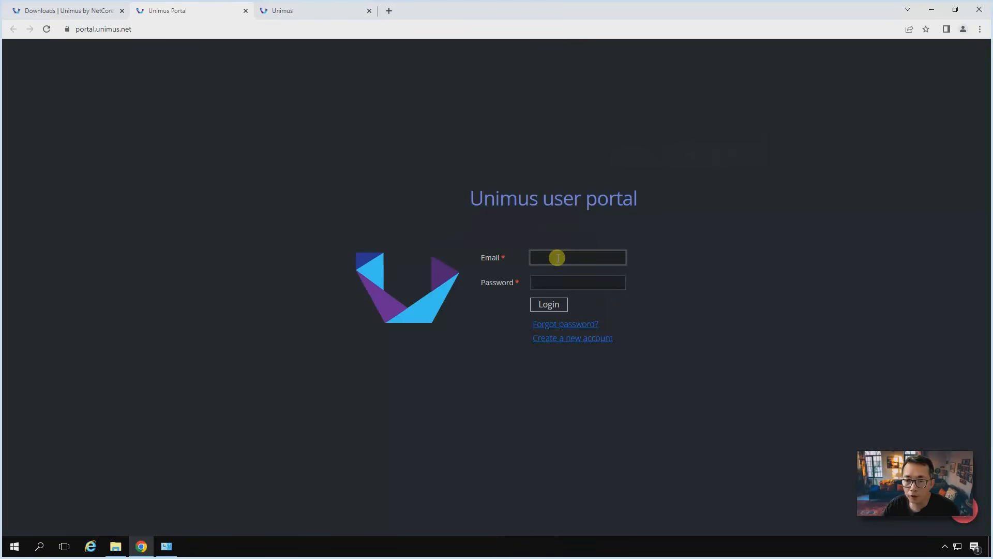
key("Tab")
type("••••••••")
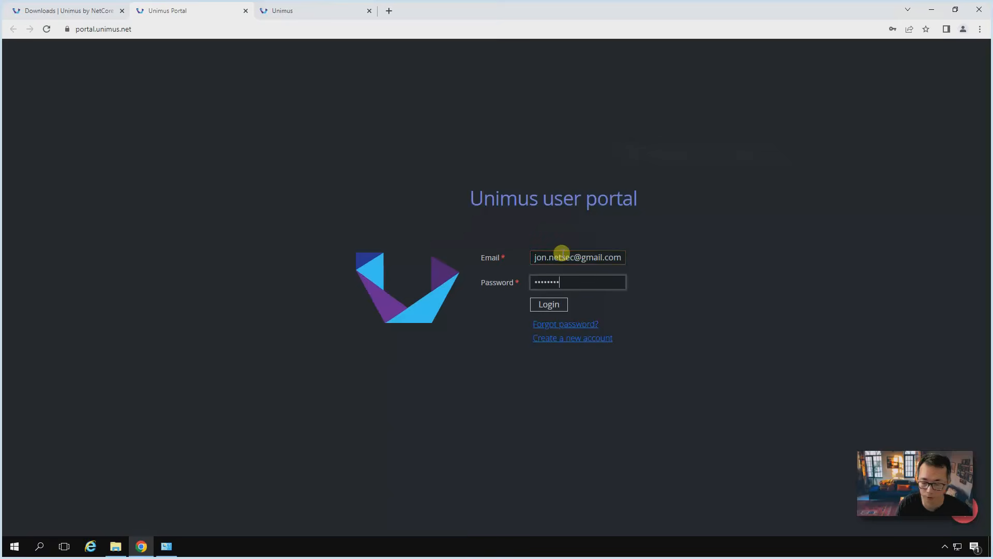
key("Return")
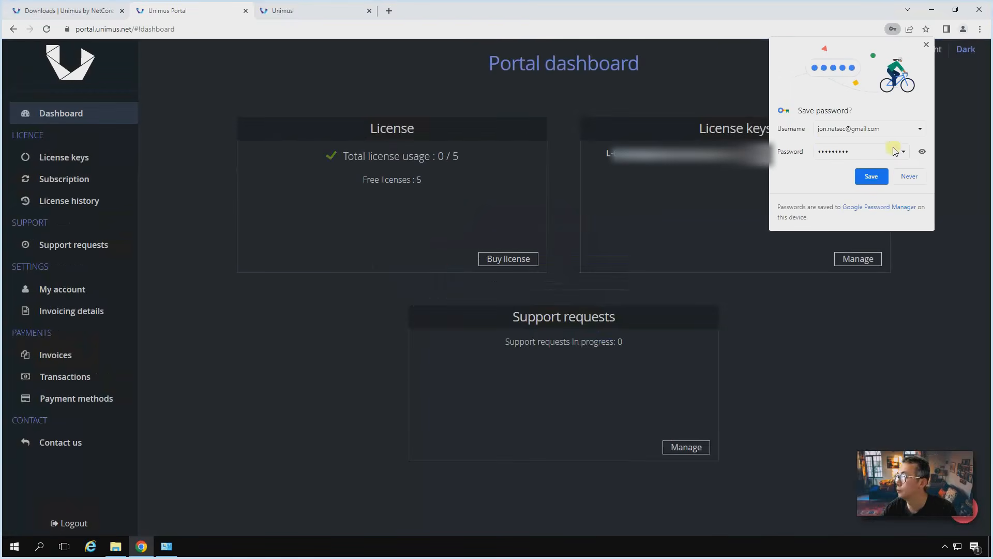
left_click(874, 177)
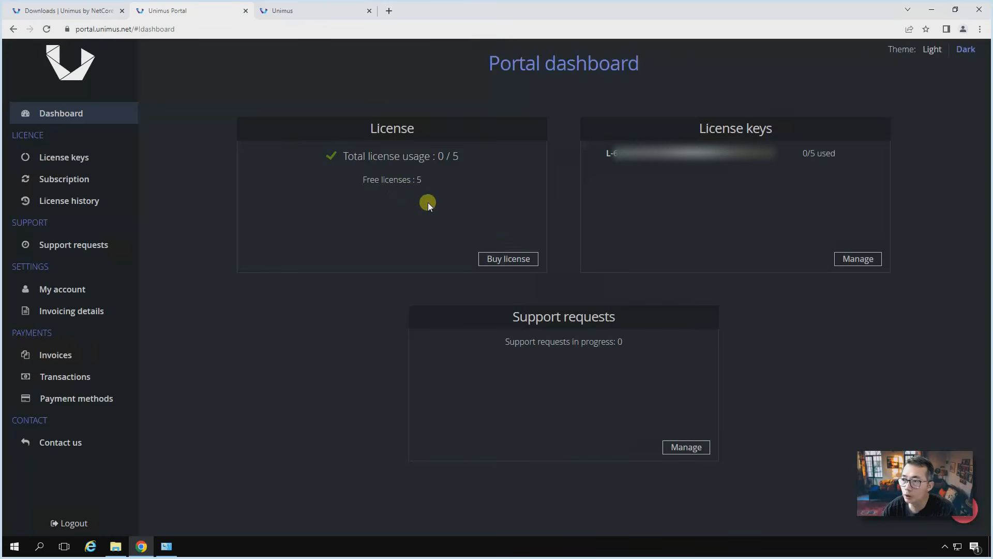
Step: Copy the free licence key from the License keys page and return to the Unimus wizard
left_click(97, 160)
left_click_drag(486, 282, 272, 278)
left_click(773, 280)
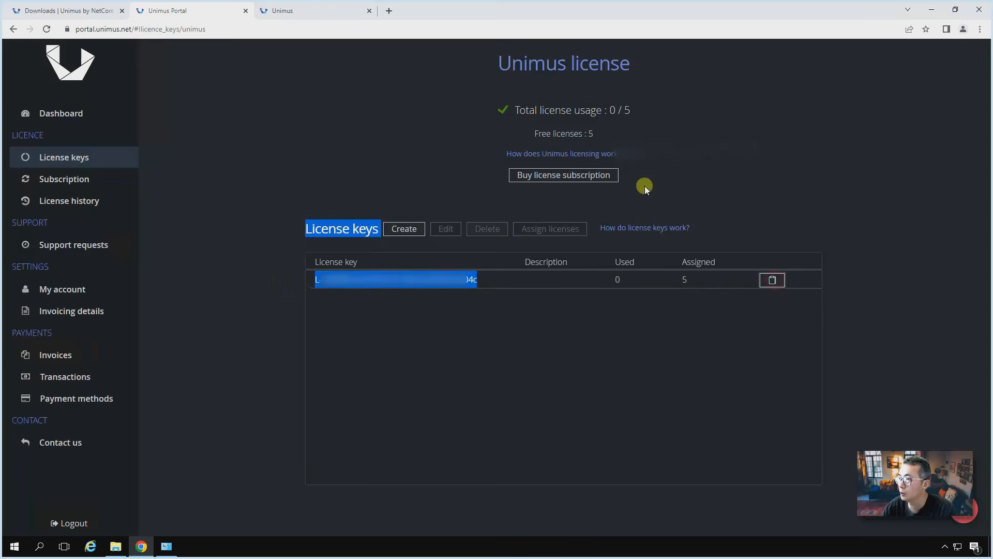
left_click(931, 9)
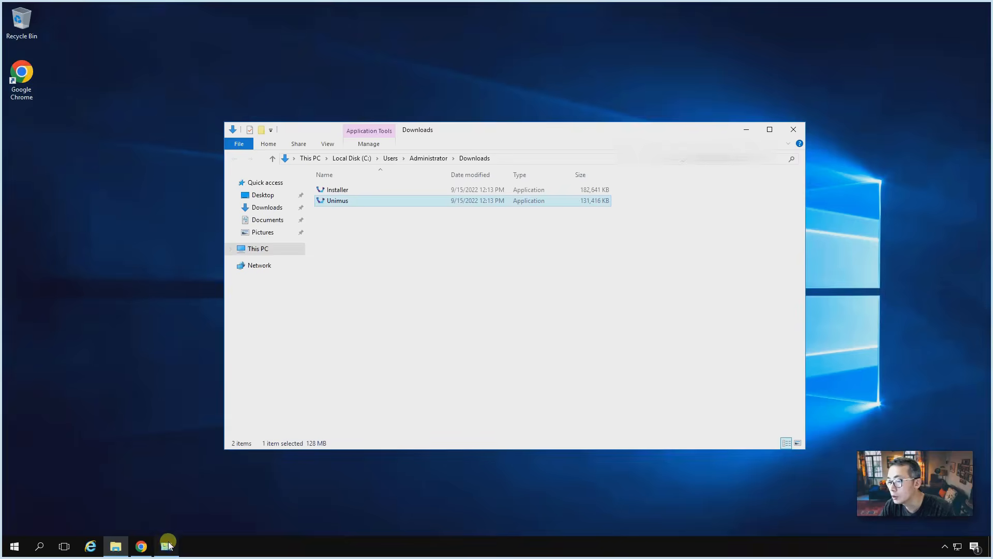
left_click(141, 546)
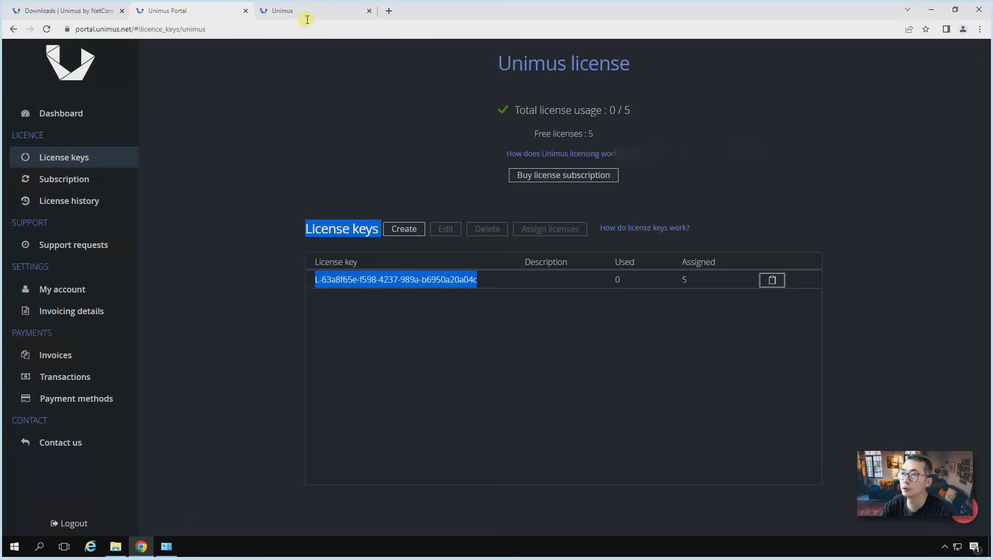
left_click(307, 19)
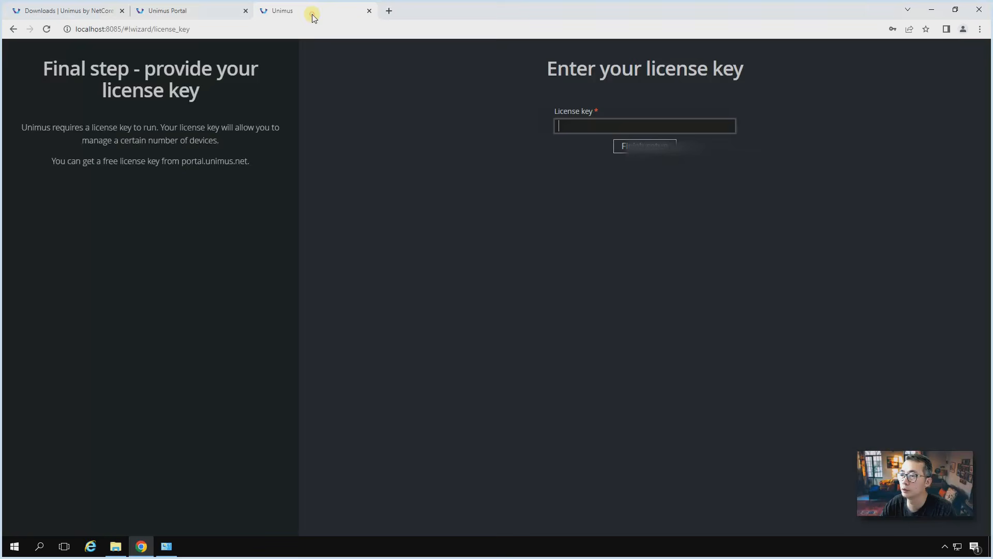
Step: Paste the copied licence key and finish setup, landing on the Dashboard with 0/5 licences used
key("ctrl+v")
left_click(625, 145)
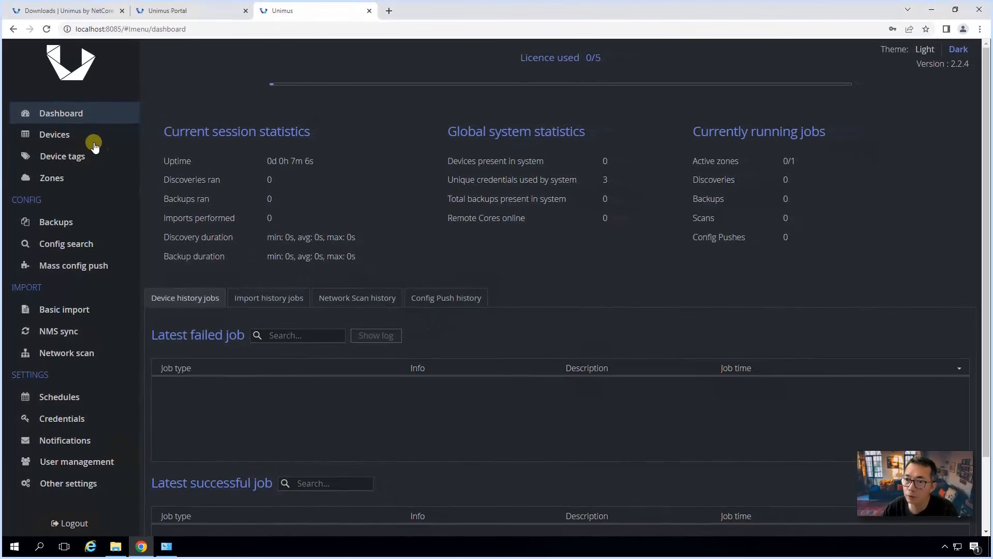
Step: Show the Credentials settings listing the user1, admin and Cisco device credentials
left_click(95, 146)
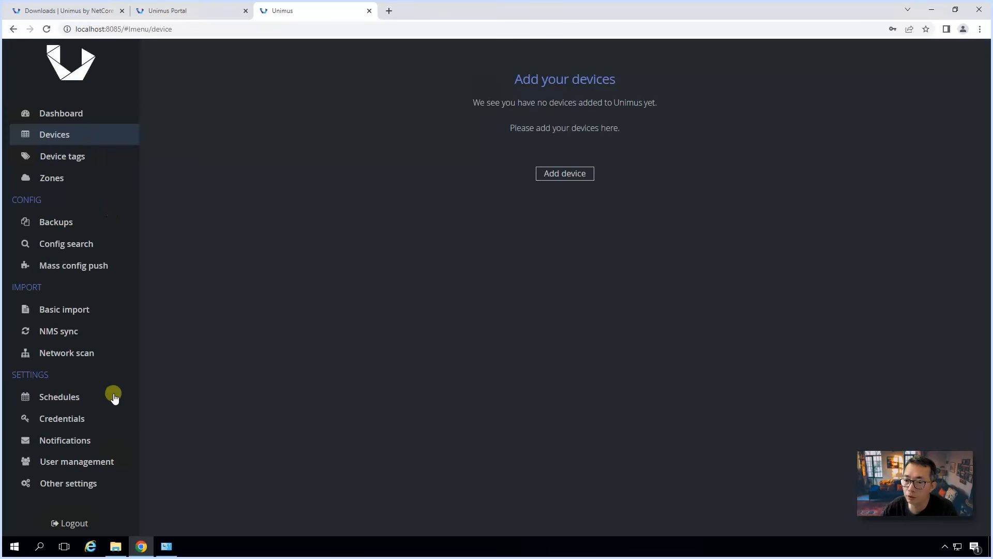
left_click(108, 424)
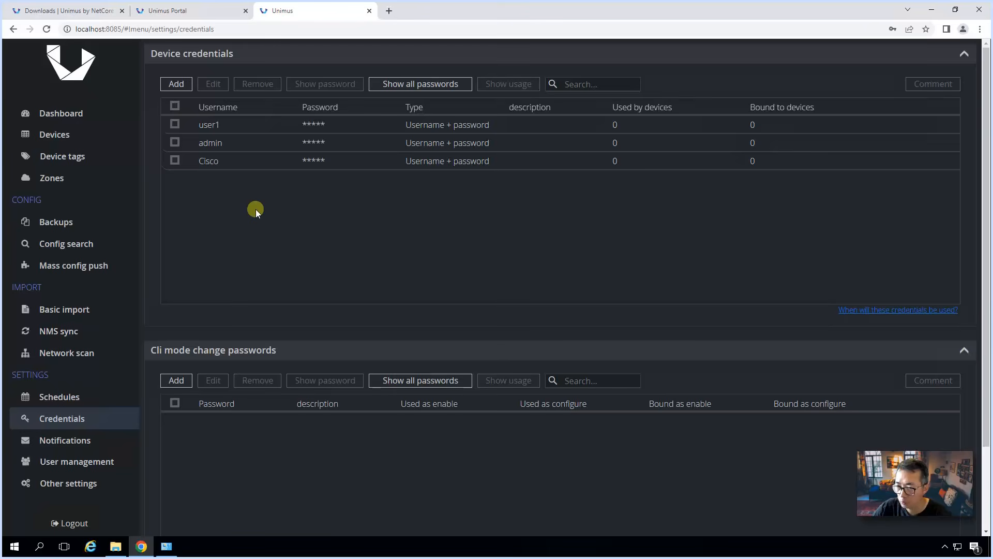
left_click(90, 353)
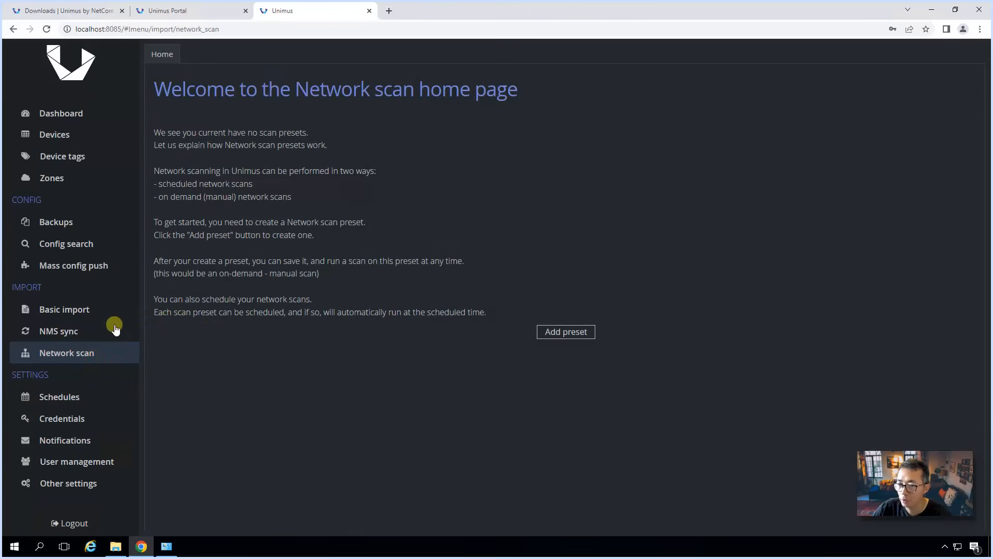
left_click(92, 419)
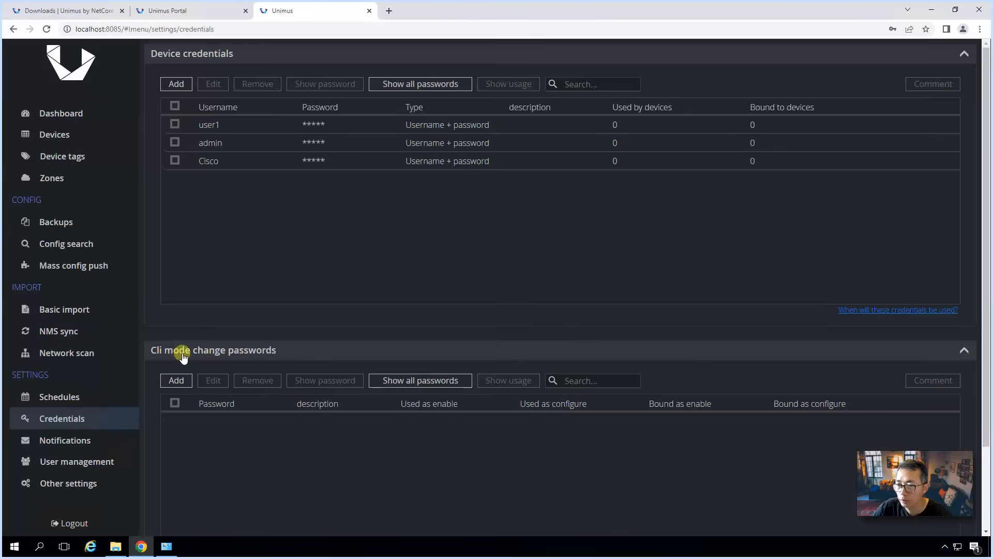
Step: Add a CLI mode change password from the clipboard, described 'Cisco Enable Password'
left_click(177, 380)
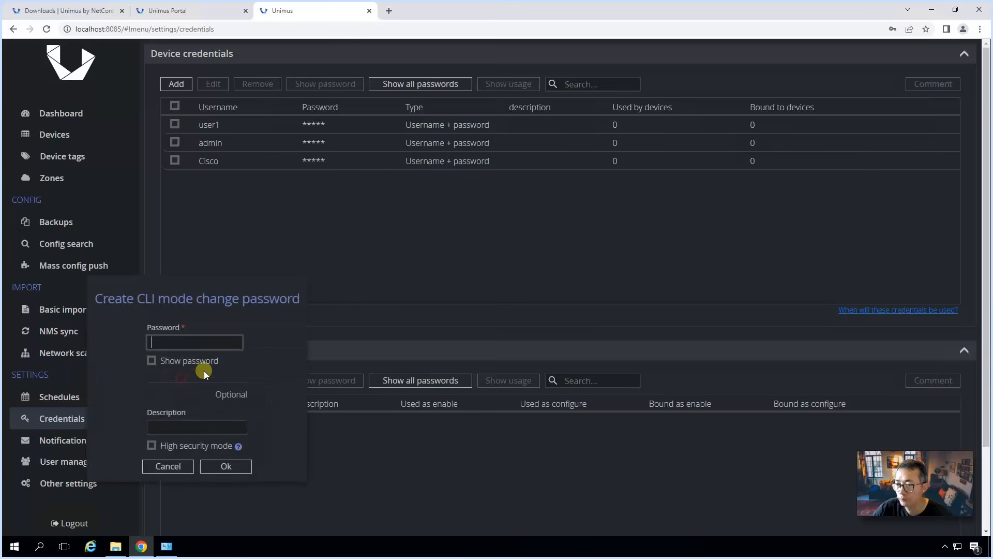
left_click(197, 345)
key("ctrl+v")
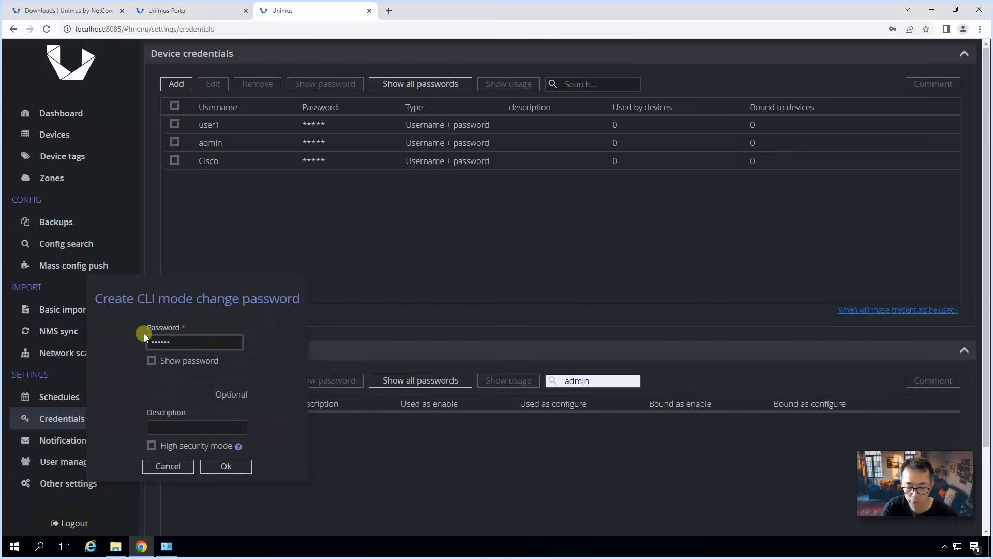
left_click(227, 467)
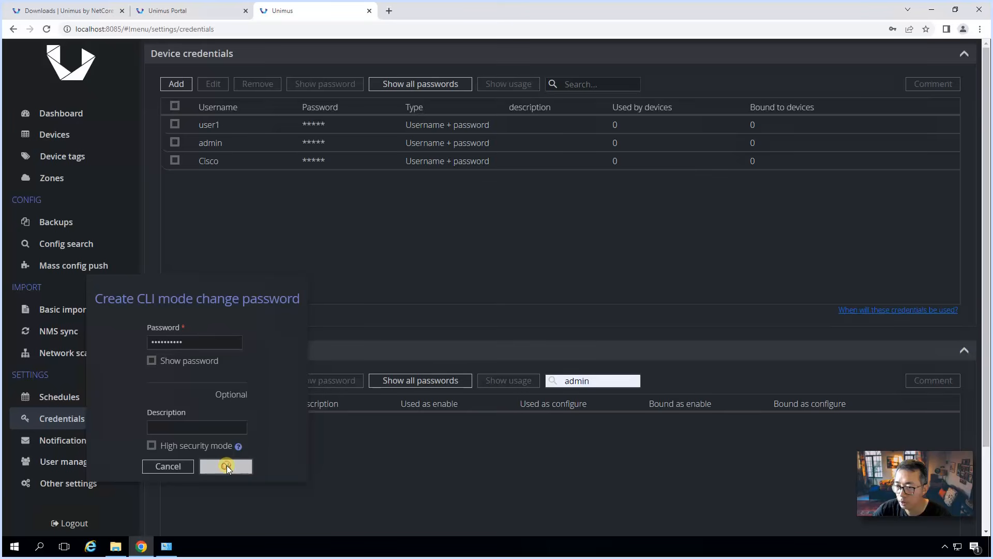
left_click(222, 427)
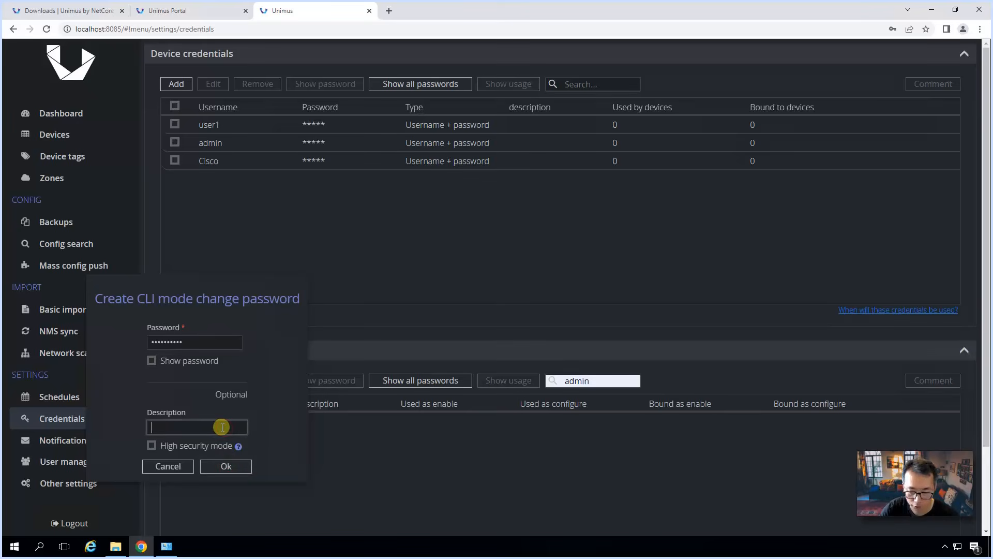
type("Cisco Enable Password")
key("Return")
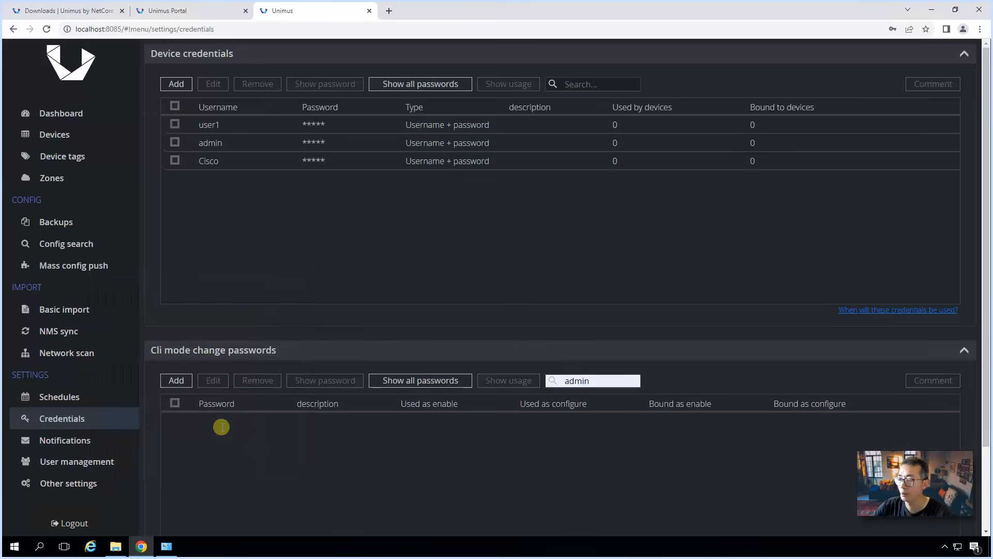
Step: Clear the stray 'admin' search text and check the Cisco Enable Password entry without editing it
left_click(175, 403)
left_click(603, 378)
key("ctrl+a")
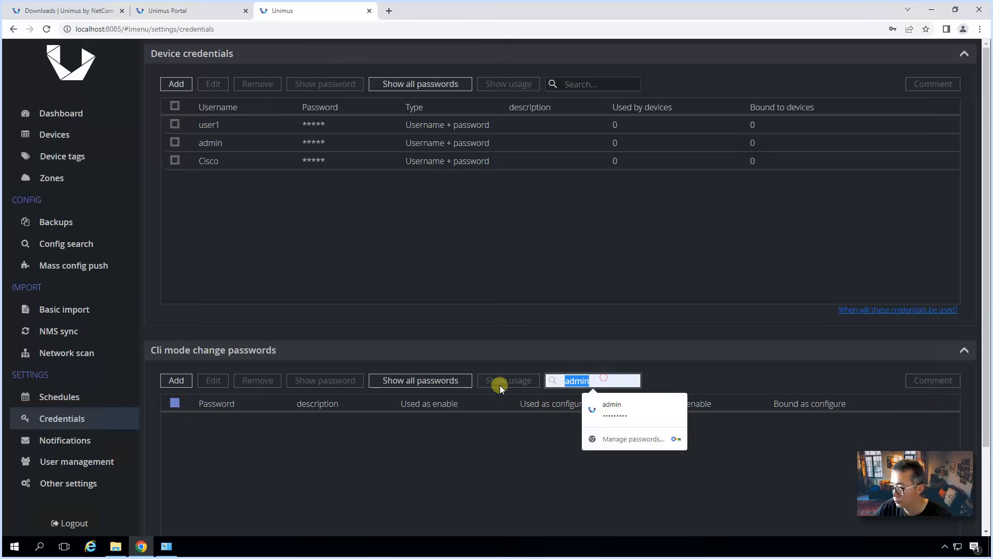
key("BackSpace")
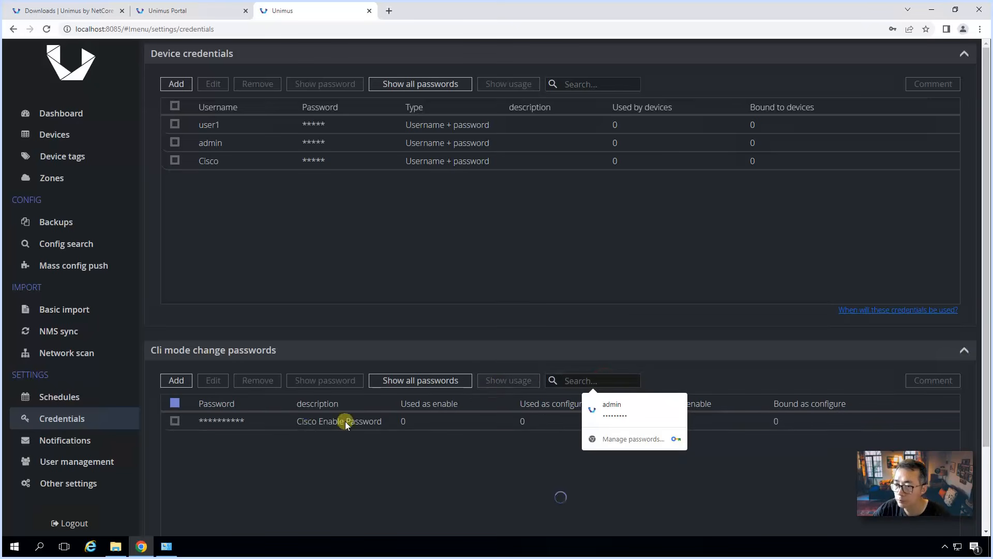
left_click(175, 425)
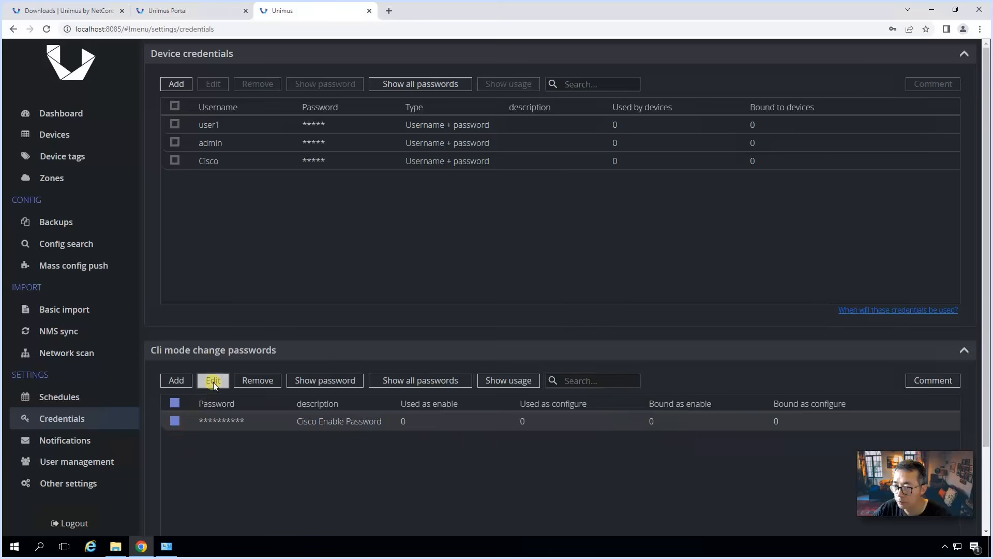
left_click(213, 382)
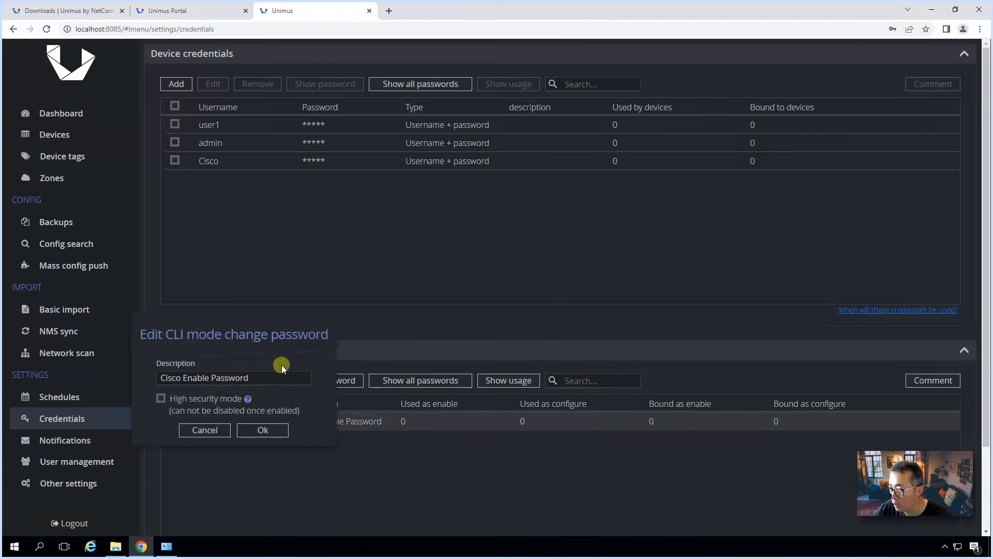
left_click(220, 431)
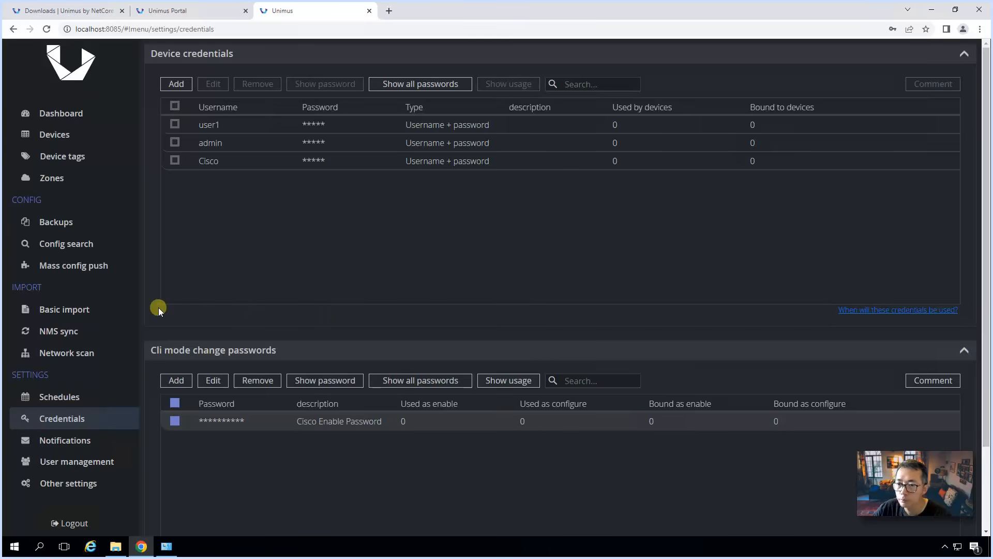
Step: Start a new network scan preset named 'Scan 192.168.2.x' for subnet 192.168.2.0/24
left_click(122, 353)
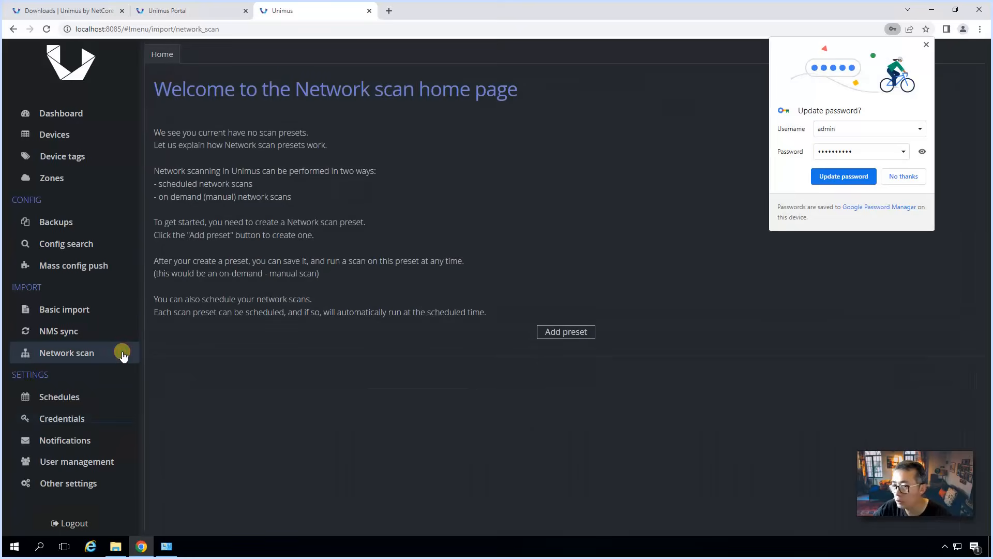
left_click(900, 176)
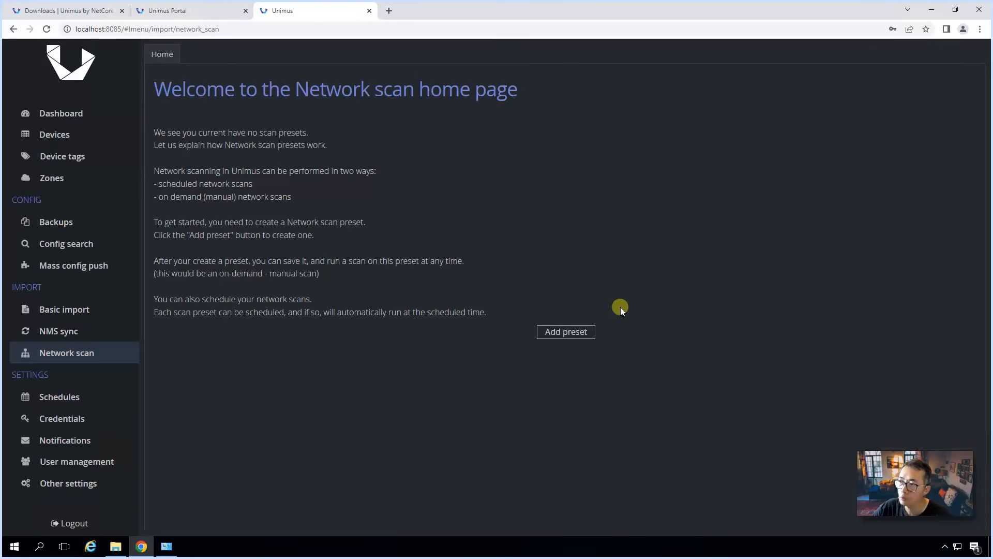
left_click(585, 334)
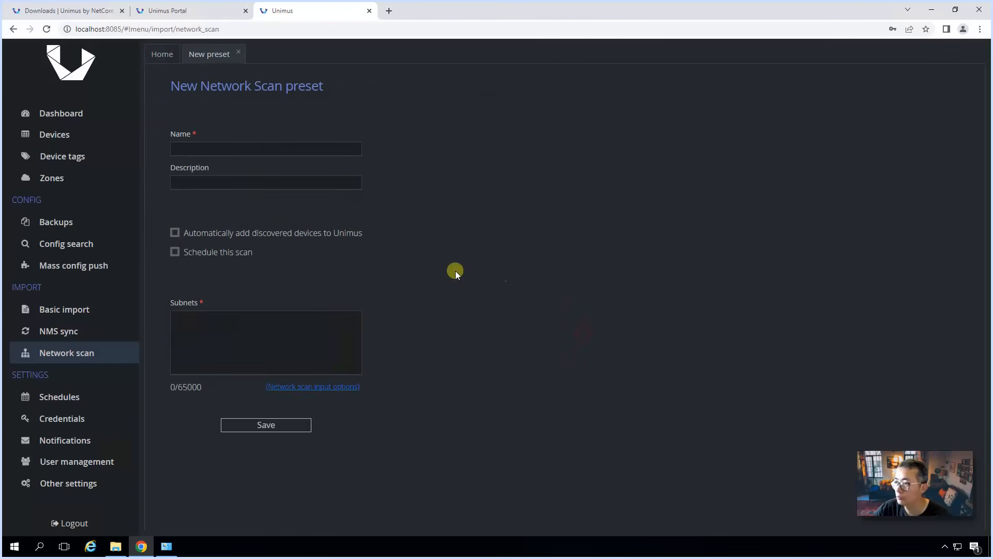
left_click(240, 146)
type("Scan 192.168.2.x")
key("Tab")
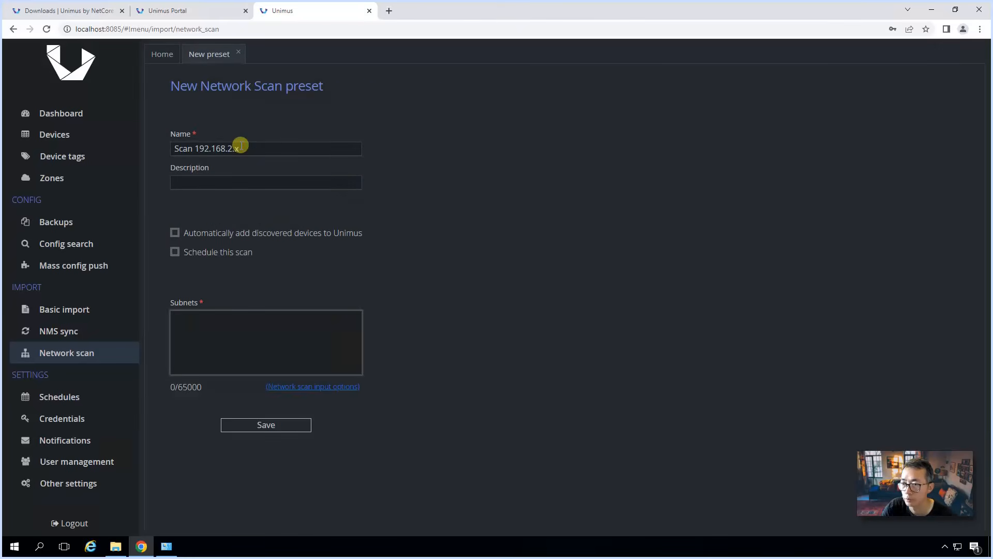
type("192.1")
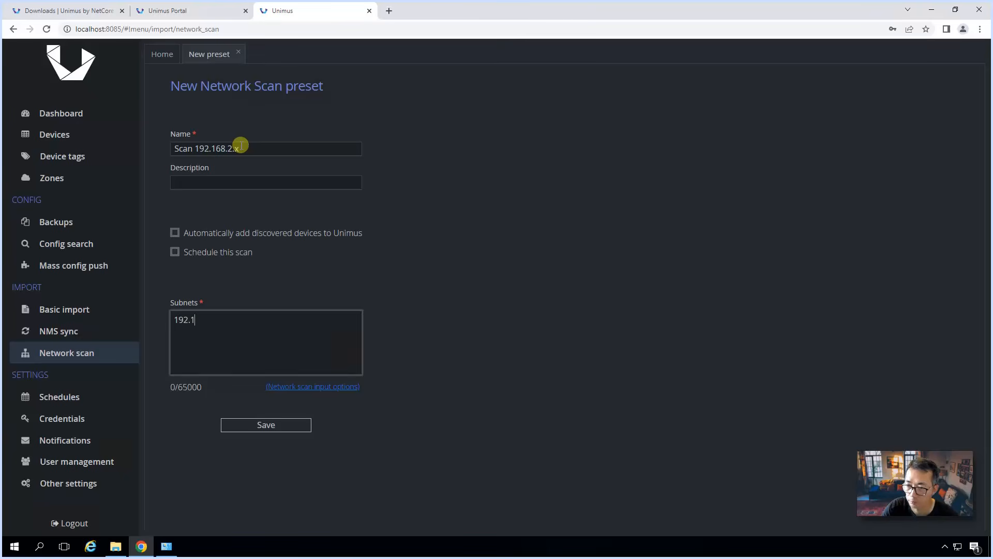
type("68.2.0")
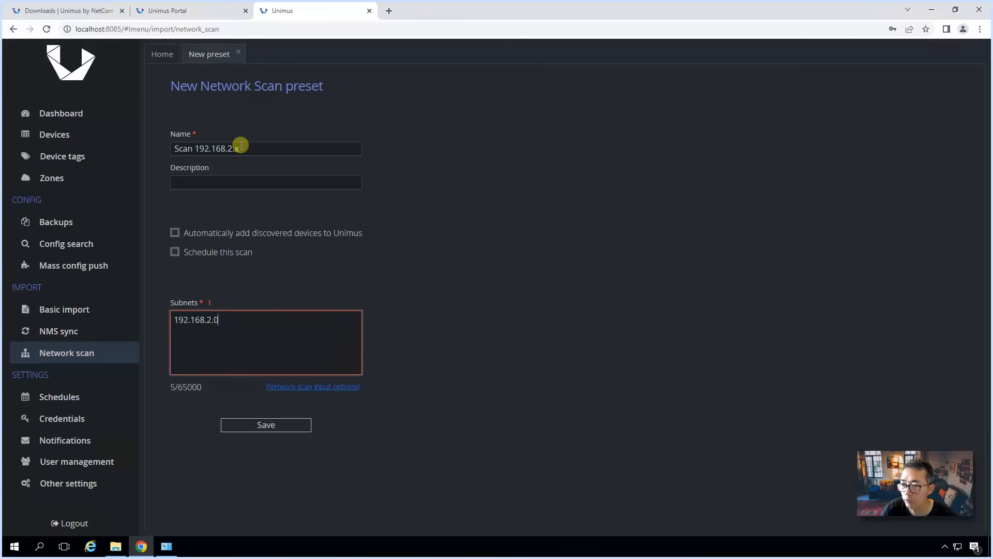
type("/24")
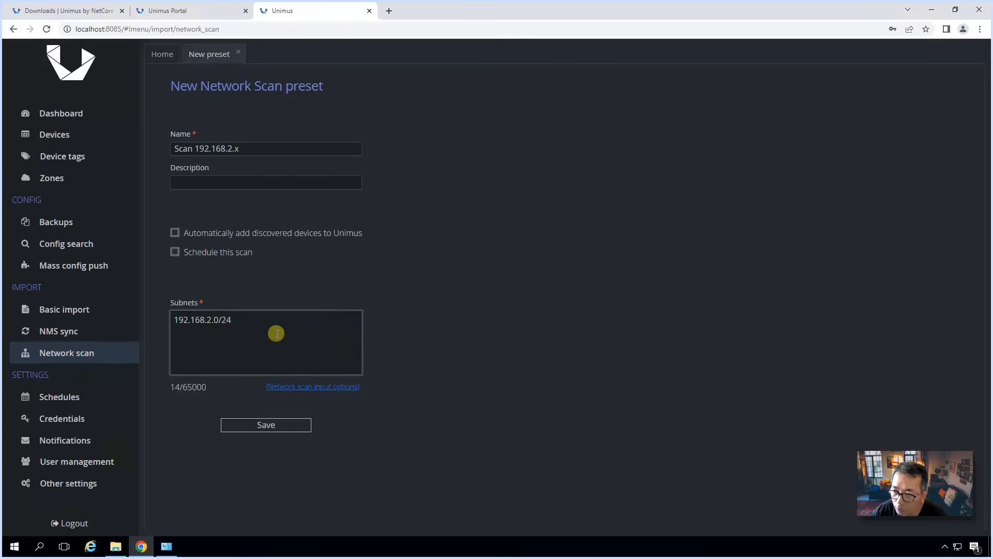
left_click_drag(262, 320, 169, 320)
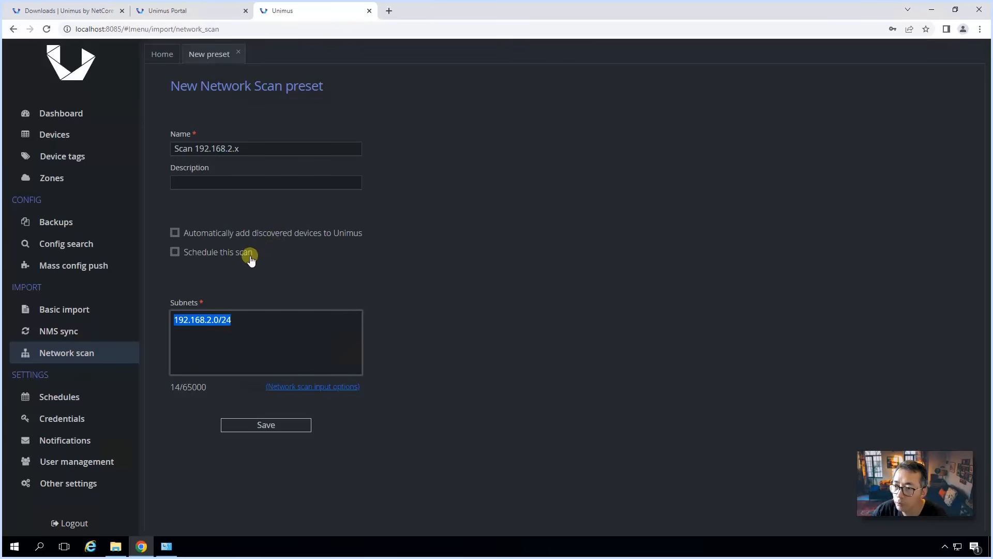
Step: Leave scheduling and auto-adding of devices off, and save the scan preset
left_click(192, 255)
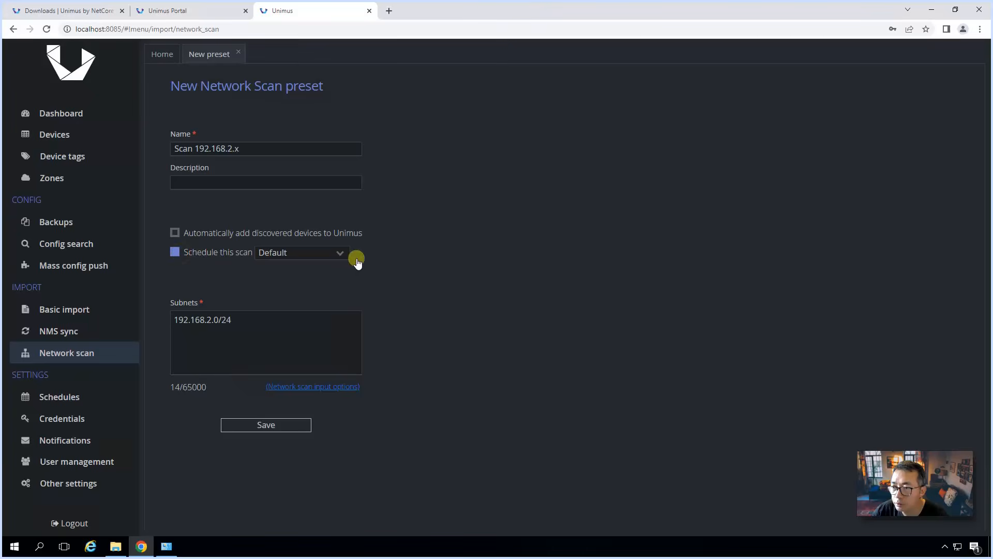
left_click(328, 254)
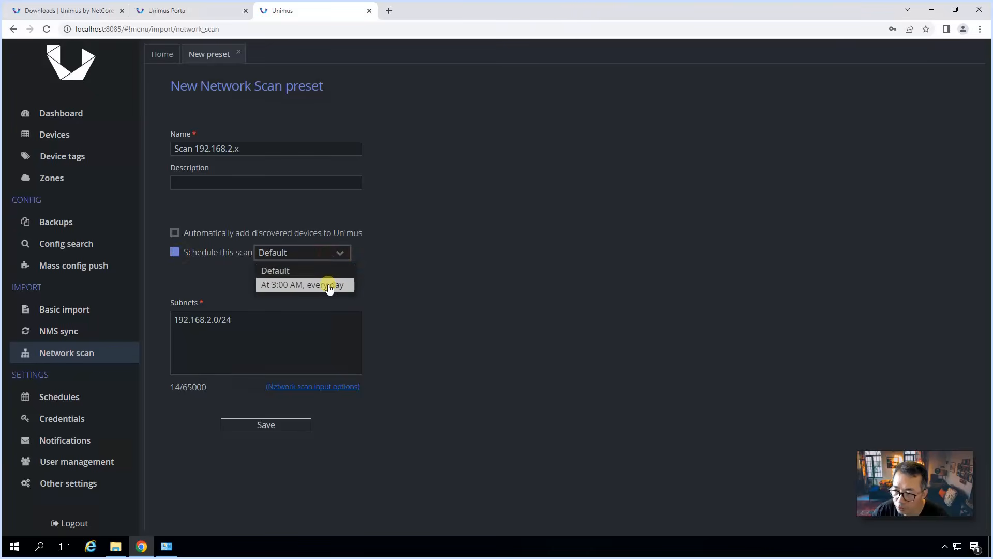
left_click(227, 253)
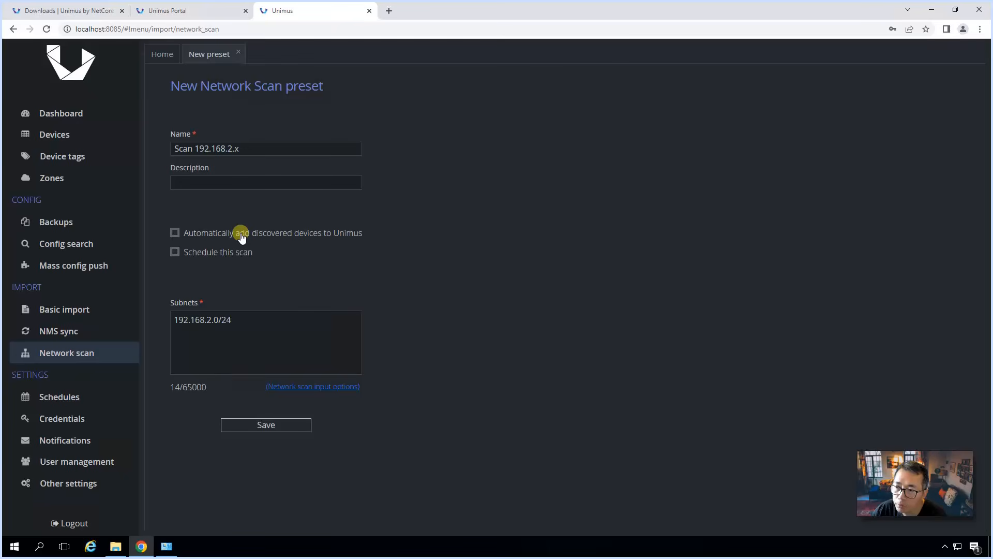
left_click(286, 241)
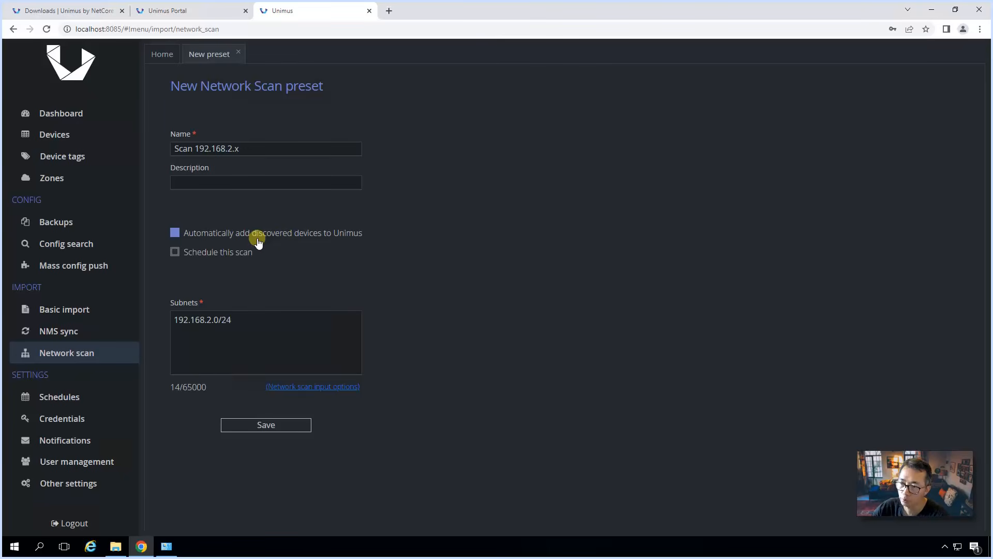
left_click(259, 243)
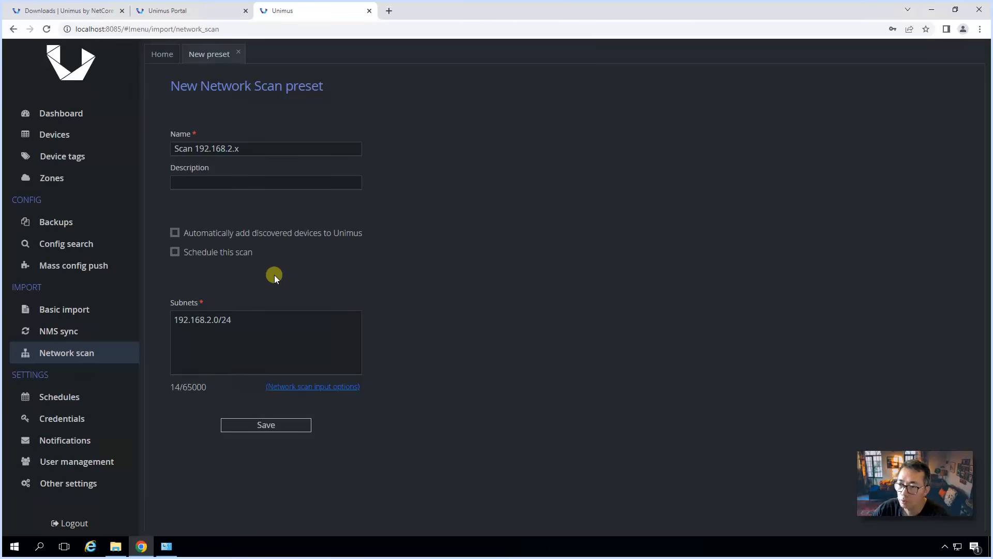
left_click(270, 428)
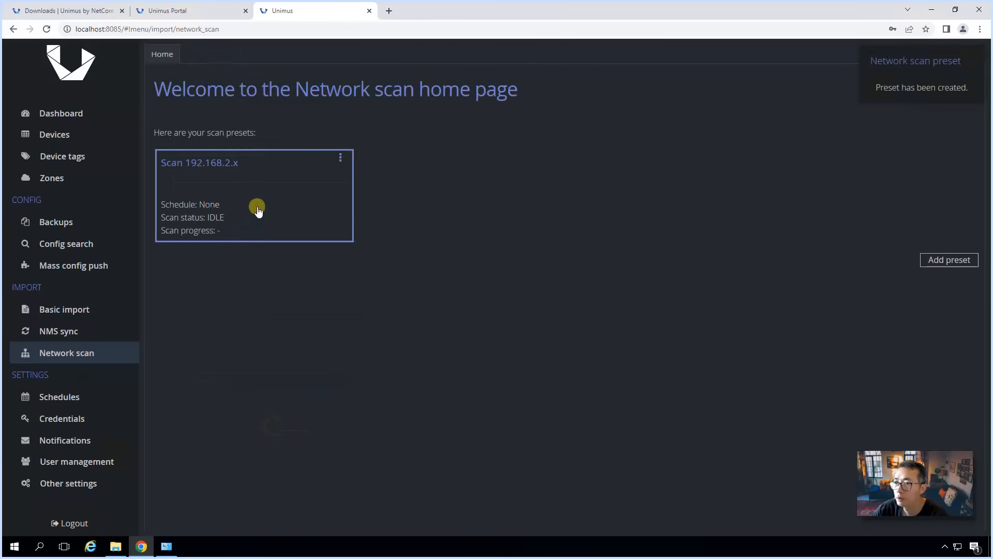
Step: Run the Scan 192.168.2.x preset immediately
left_click(259, 208)
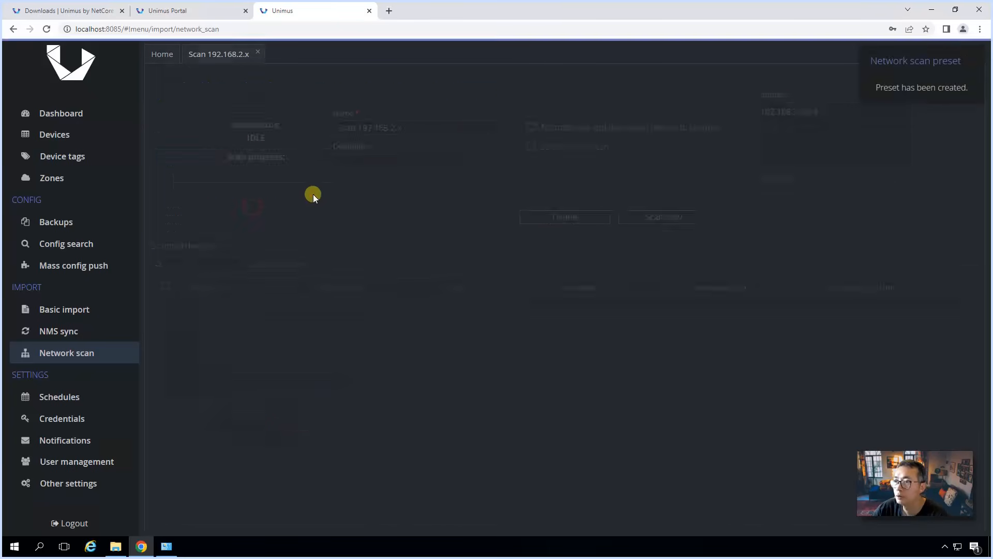
left_click(648, 217)
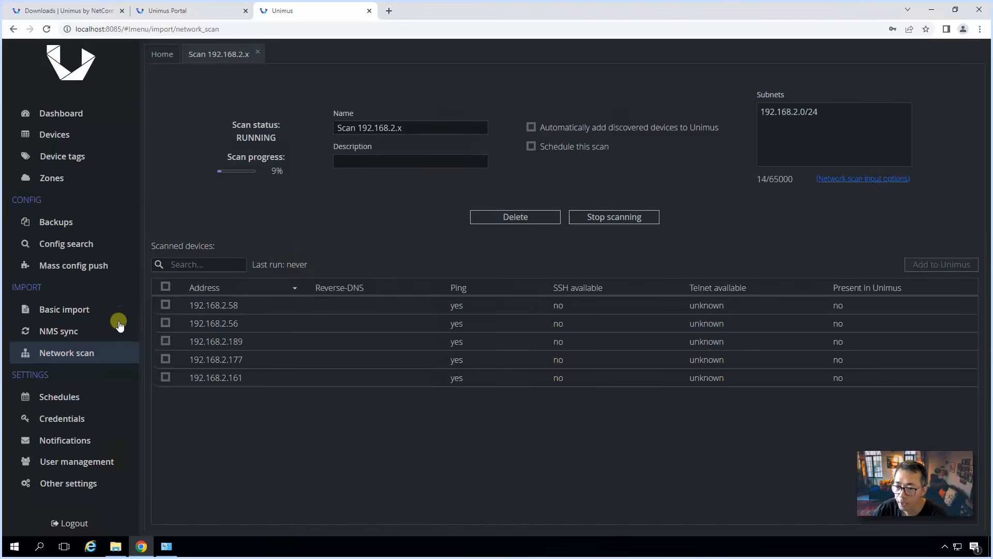
Step: Bring up the Unimus Lab diagram: router 192.168.2.38, switch 192.168.2.2, access point 192.168.2.5
left_click(96, 138)
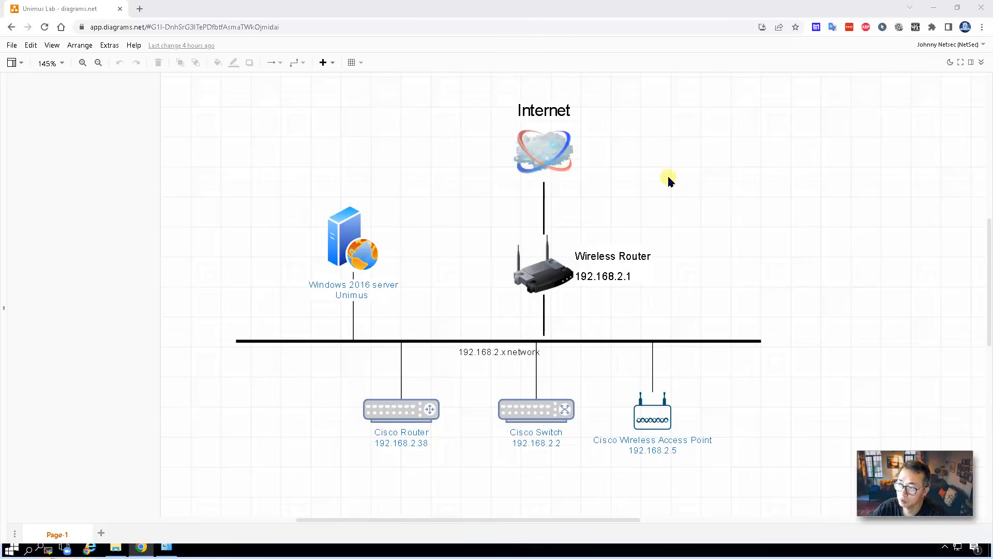
Step: Return to the running 192.168.2.x scan results and tick the access point 192.168.2.5
left_click(925, 9)
left_click(574, 173)
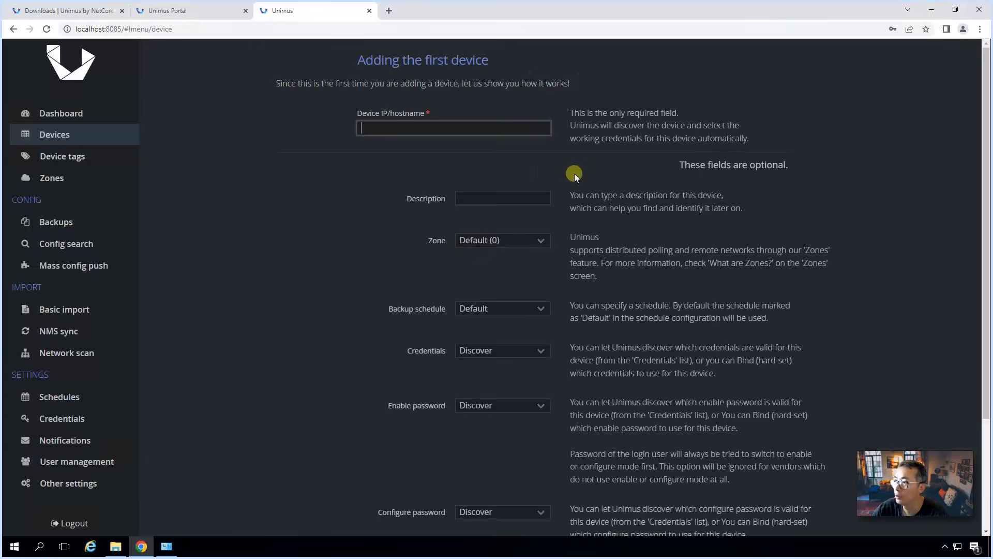
left_click(84, 353)
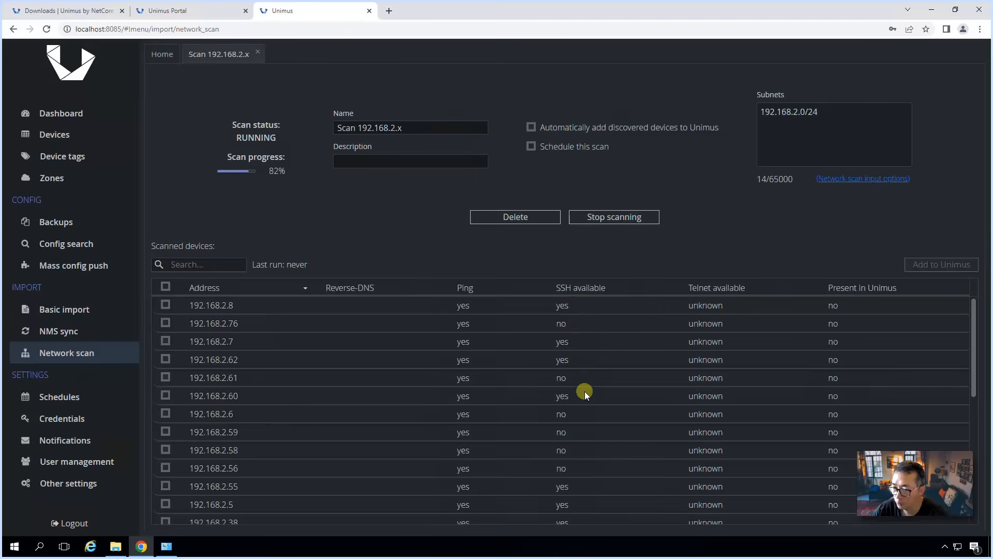
scroll(582, 398, "down", 10)
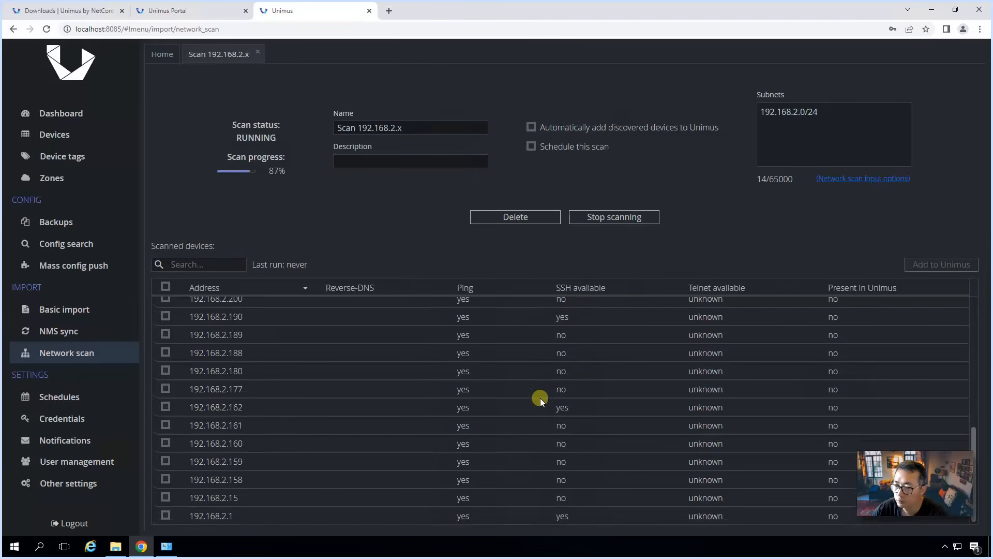
scroll(418, 415, "up", 4)
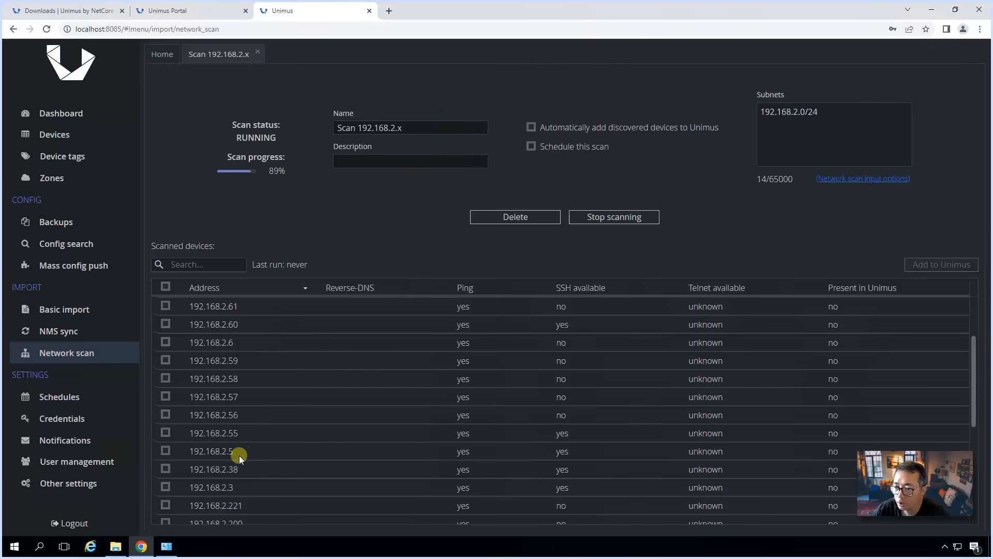
left_click(164, 451)
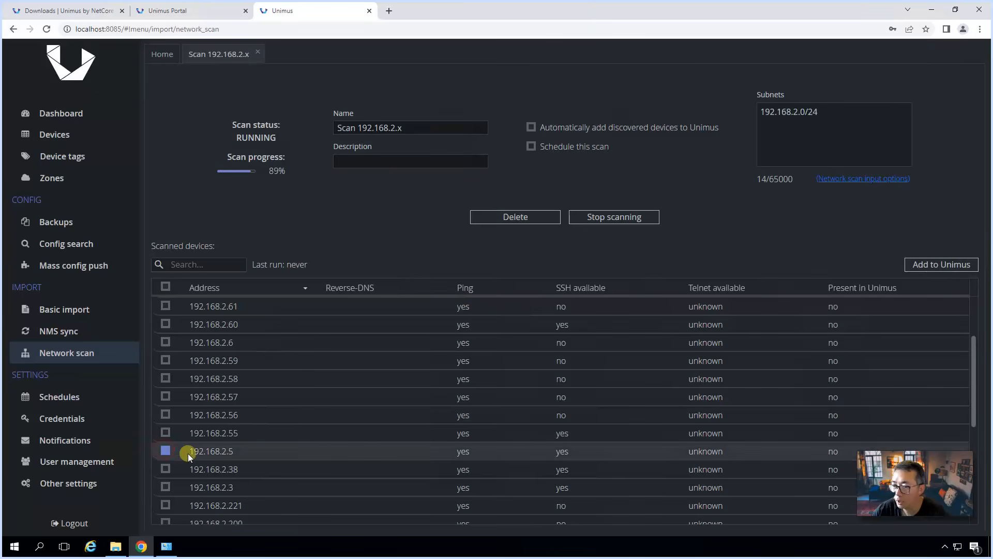
left_click(76, 407)
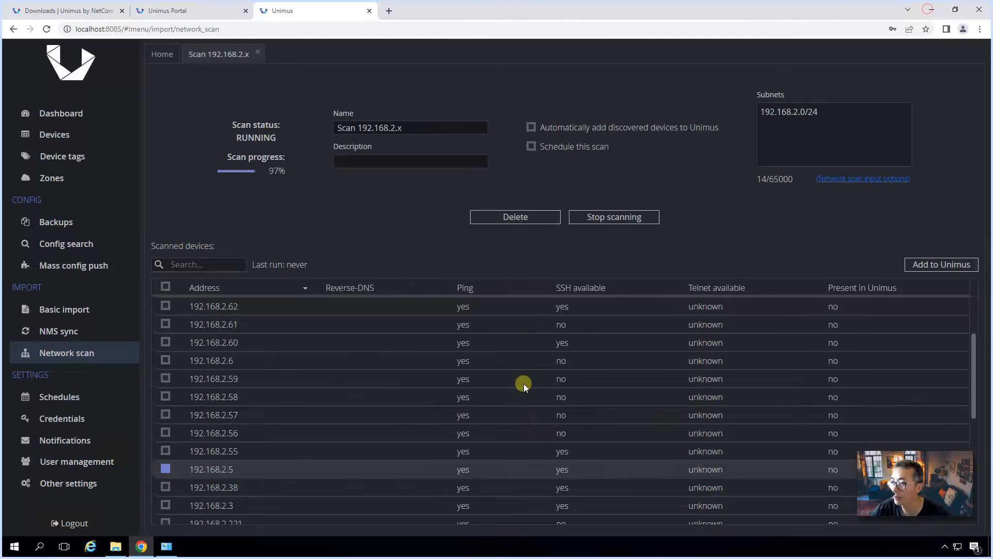
scroll(569, 395, "up", 3)
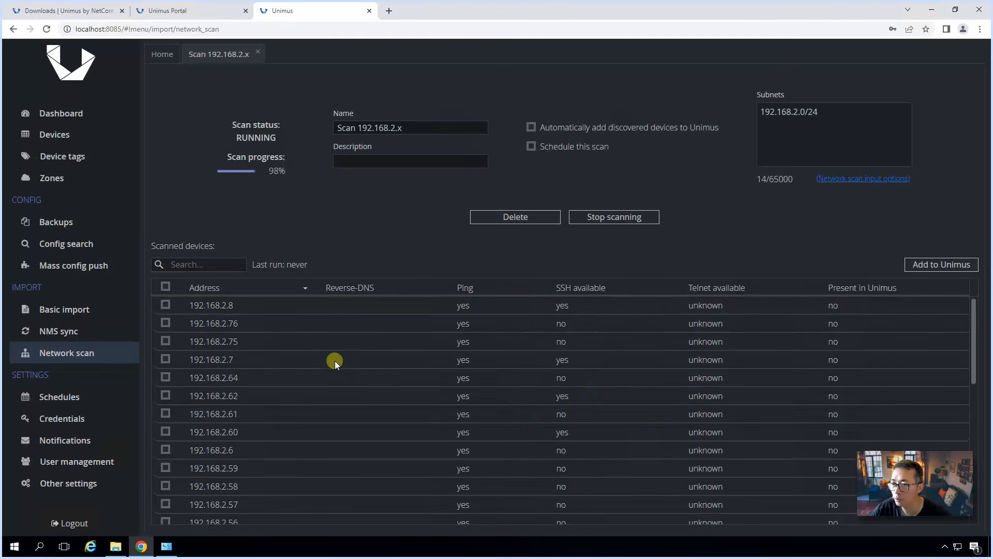
Step: Tick 192.168.2.38 too and add 192.168.2.5, 192.168.2.38 and 192.168.2.2 to Unimus
scroll(335, 361, "down", 10)
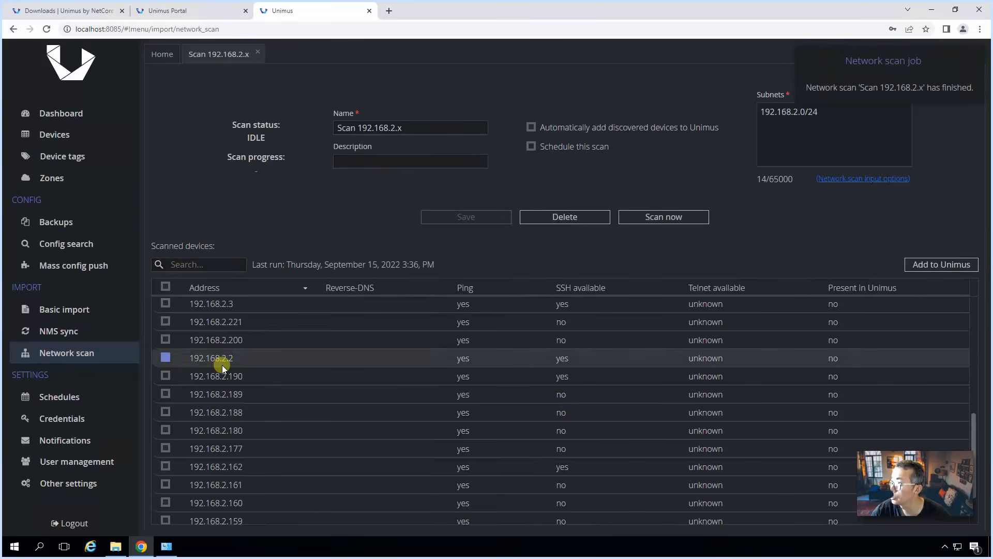
scroll(222, 364, "down", 3)
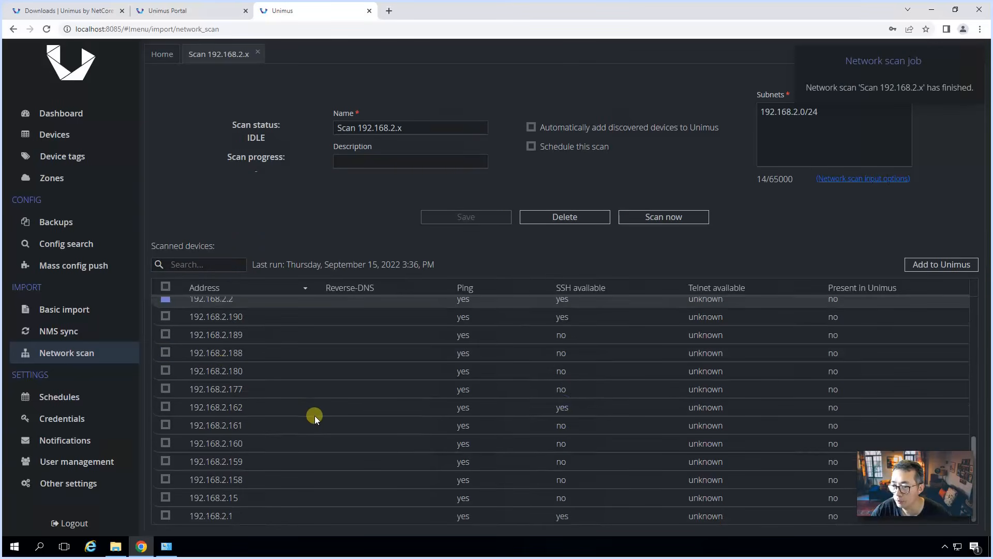
scroll(306, 421, "up", 12)
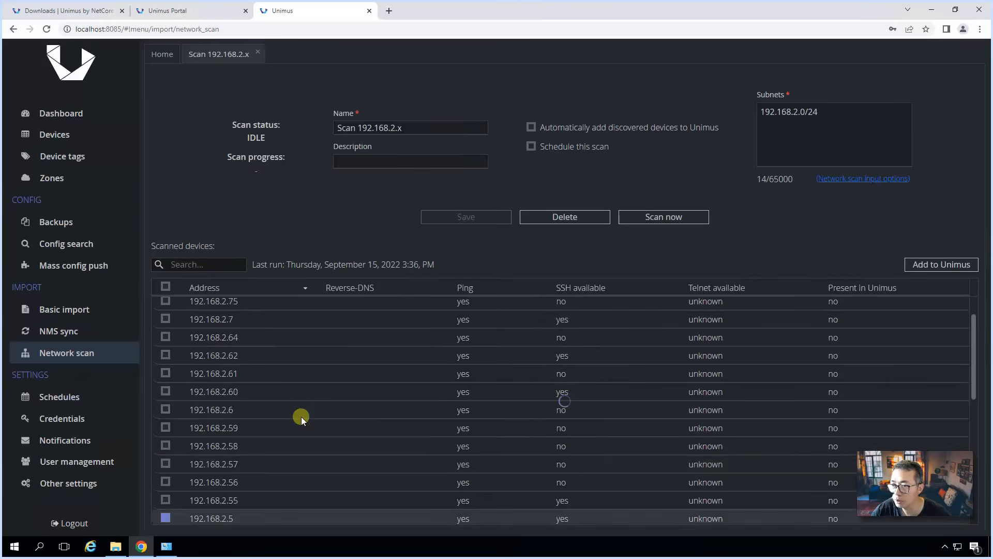
scroll(301, 417, "up", 2)
scroll(301, 417, "down", 3)
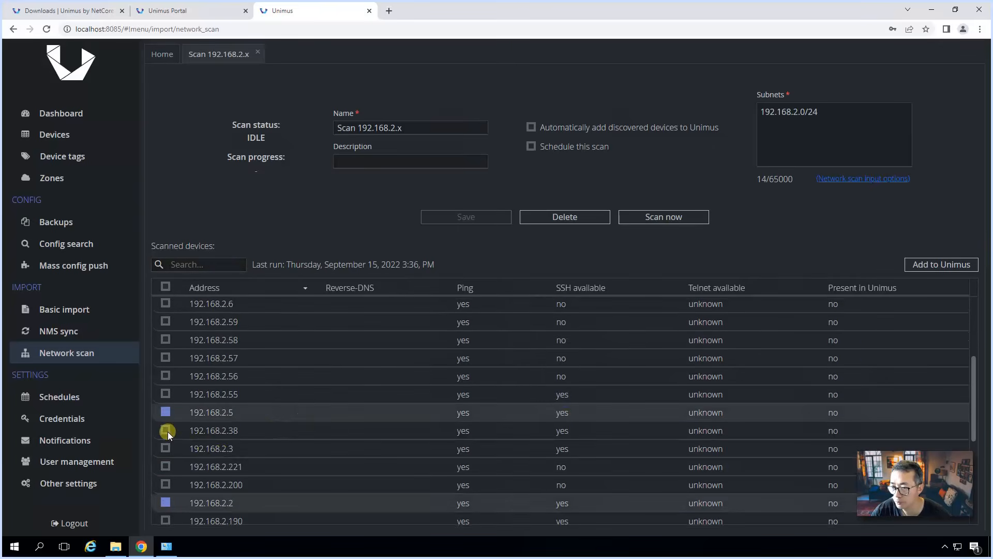
left_click(165, 431)
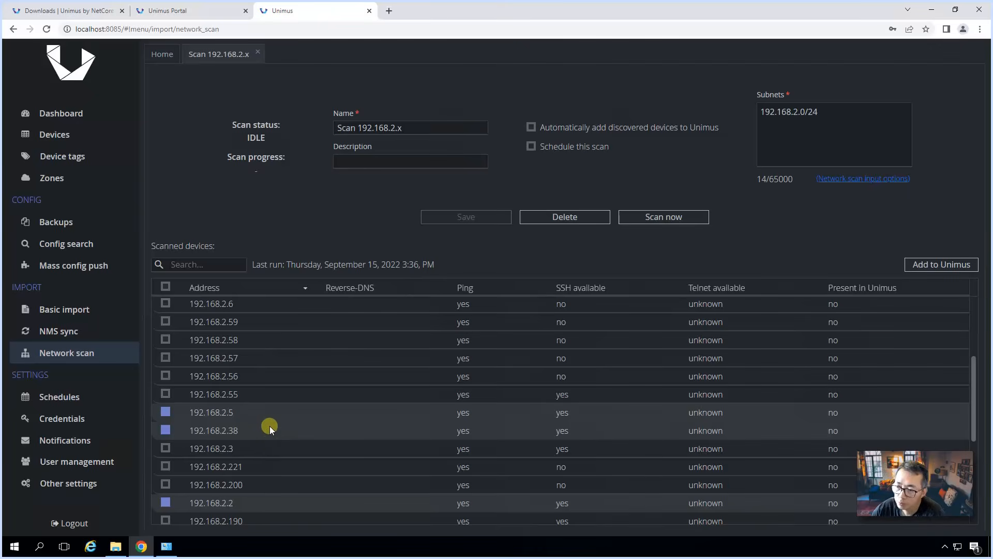
left_click(939, 267)
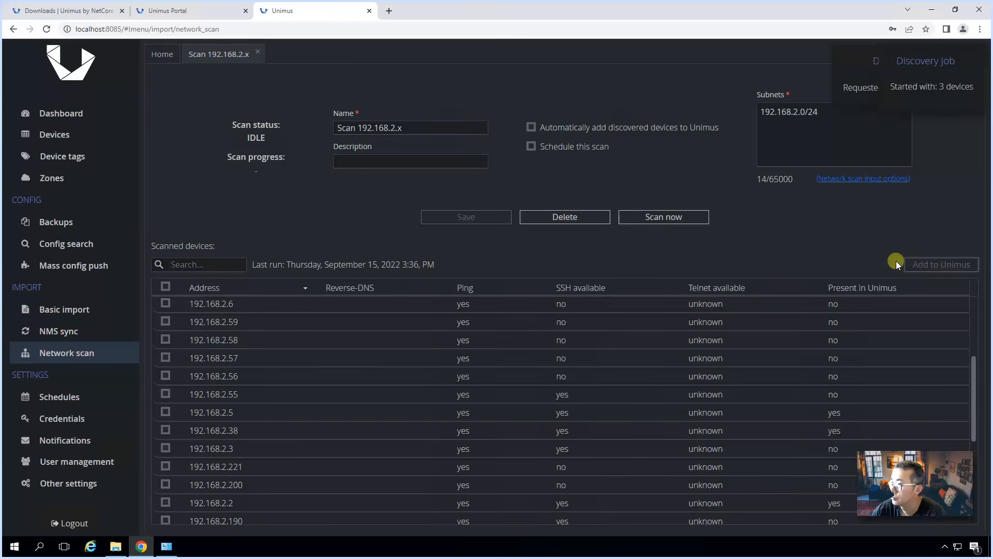
Step: Show the device list, select all devices, and wait for discovery to identify two IOS routers and a switch
left_click(60, 134)
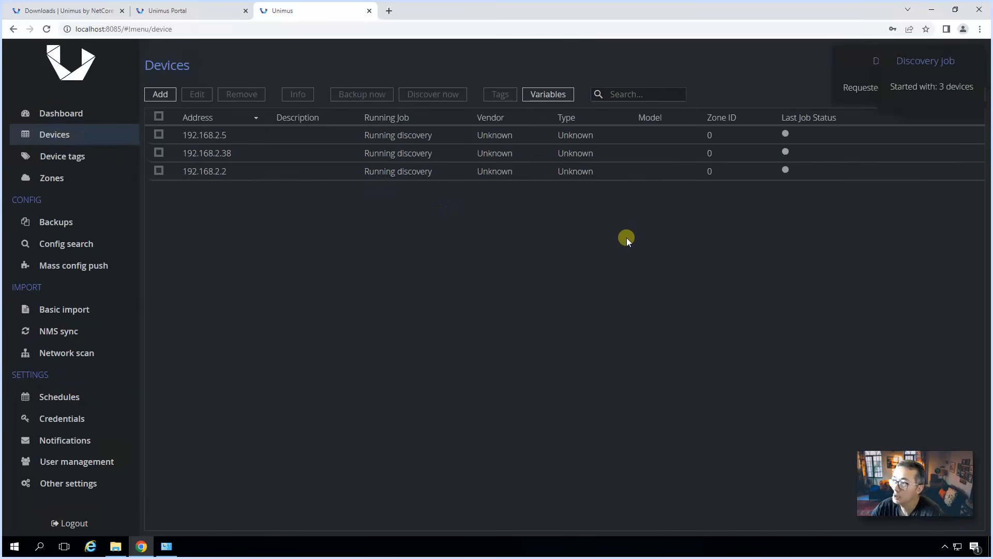
left_click(159, 116)
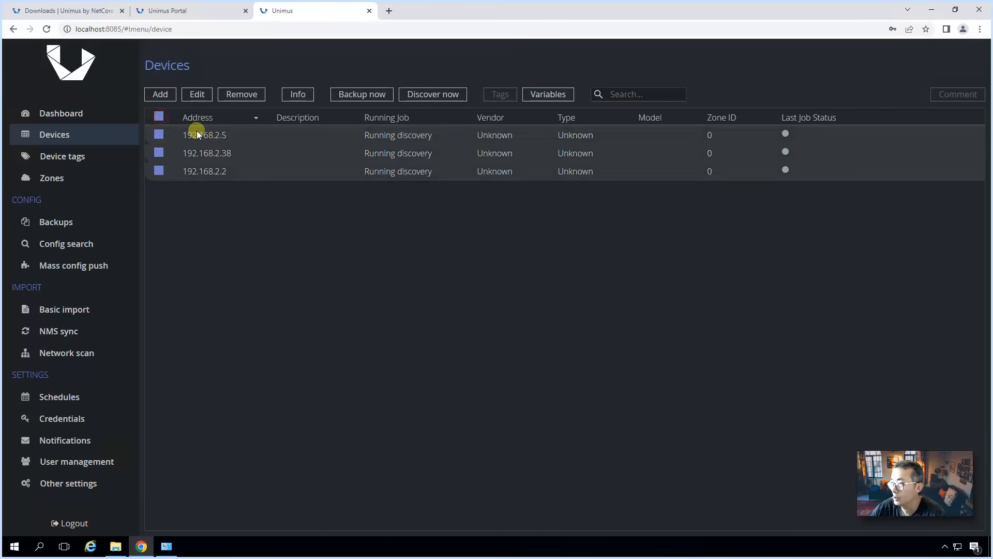
left_click(161, 95)
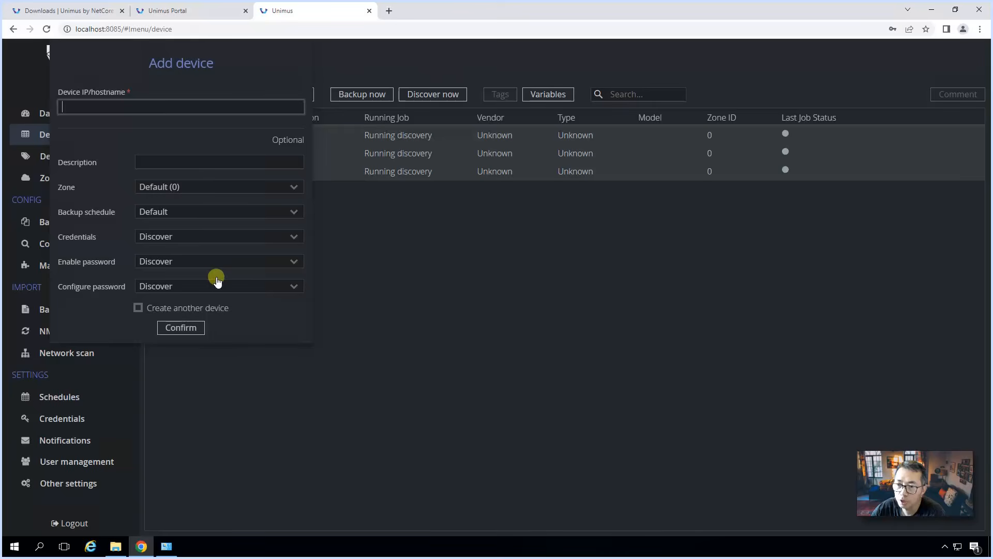
left_click(432, 310)
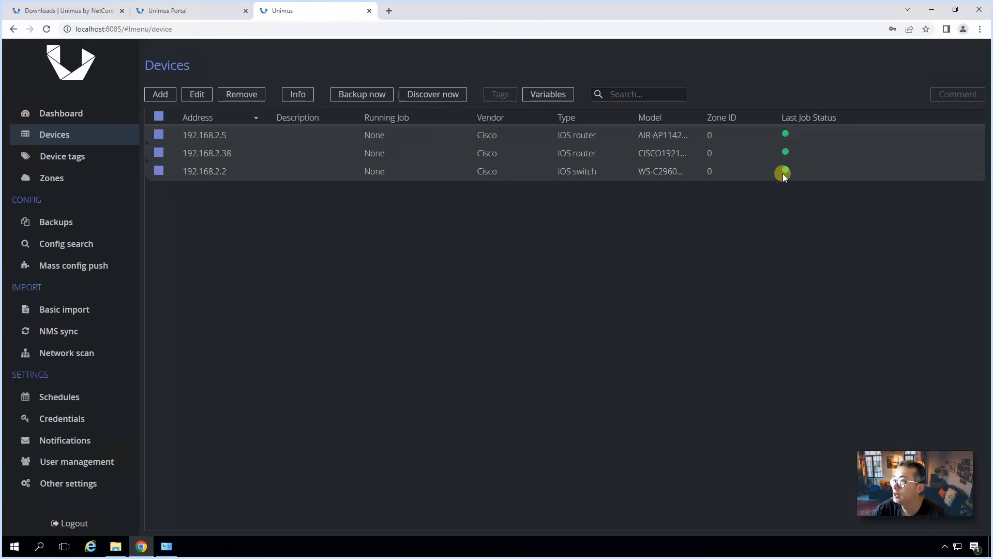
Step: Widen the Model column and start an immediate backup of all three devices
left_click_drag(696, 115, 735, 113)
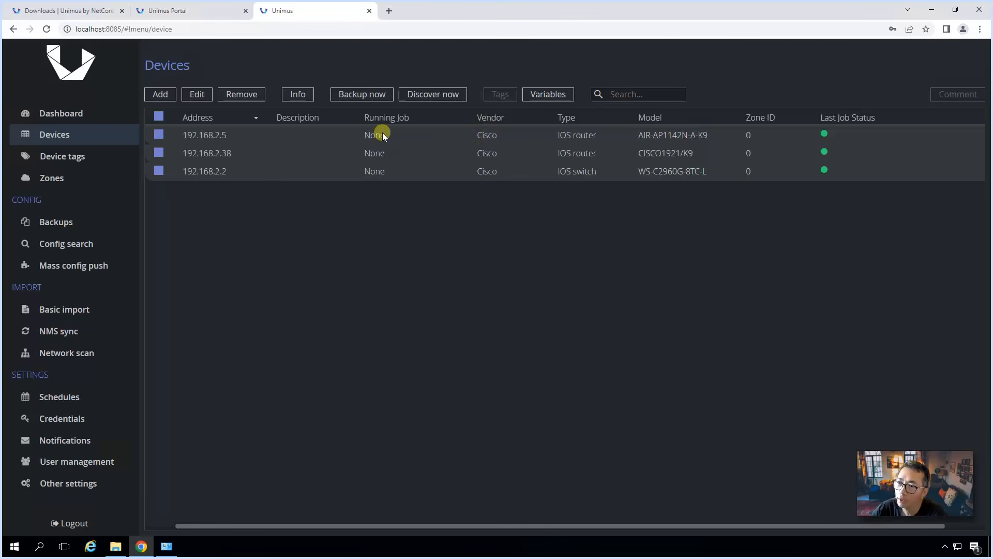
left_click(368, 93)
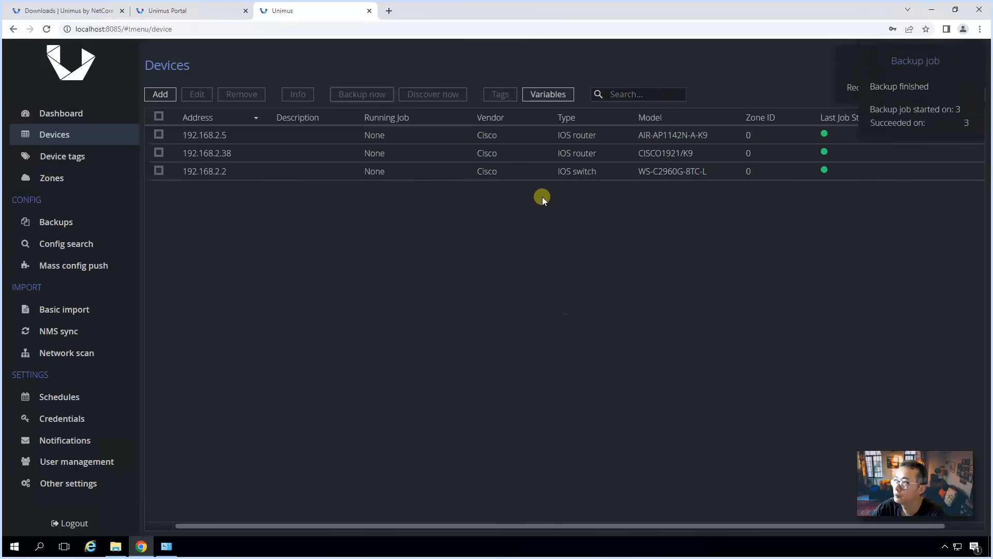
Step: On the Backups page, view device 192.168.2.5's 15 Sep 2022 backup and scroll through its config
left_click(92, 228)
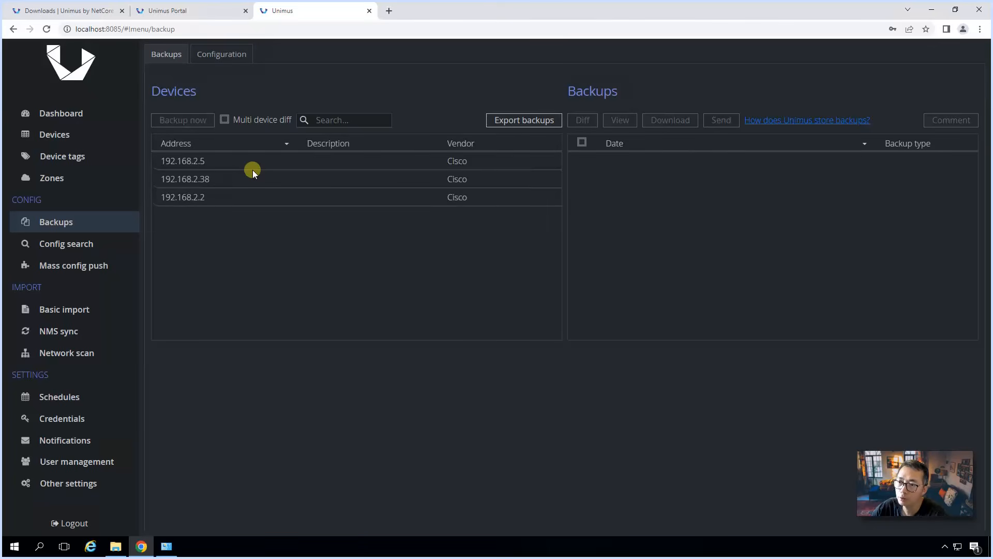
left_click(252, 171)
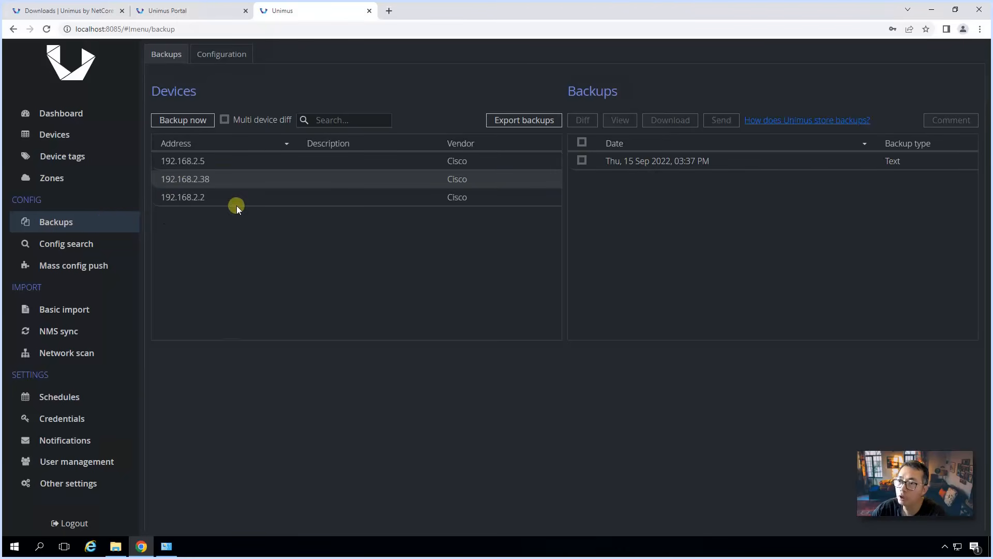
left_click(253, 162)
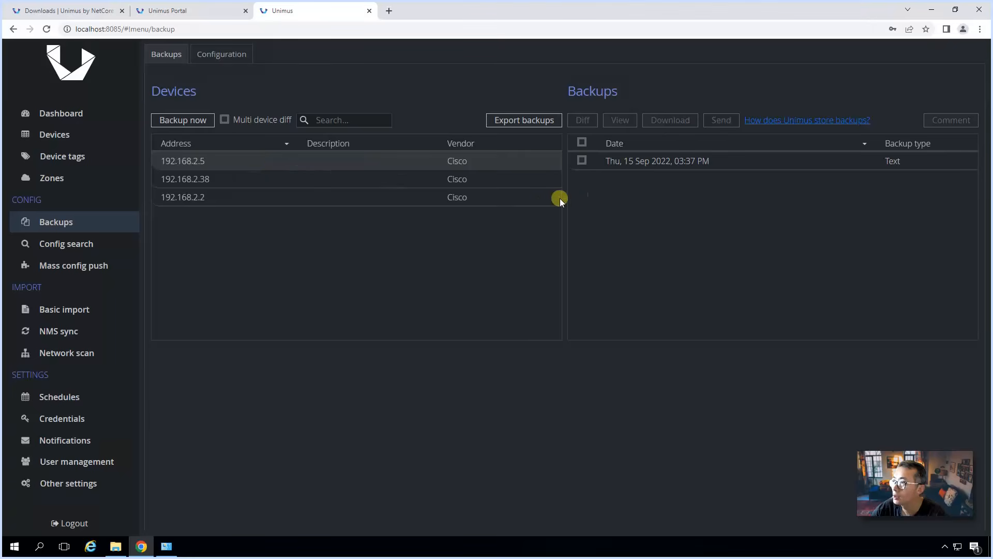
left_click(616, 165)
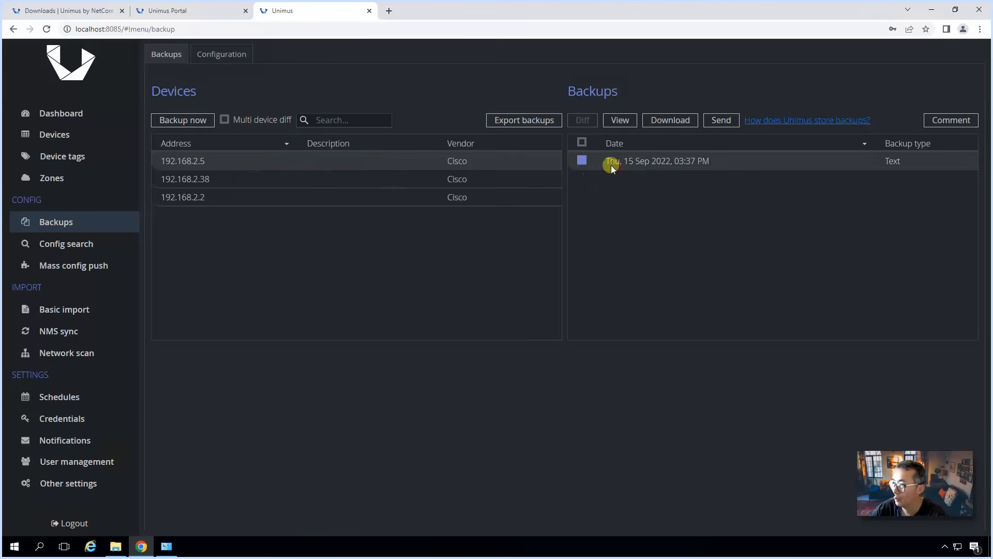
left_click(620, 120)
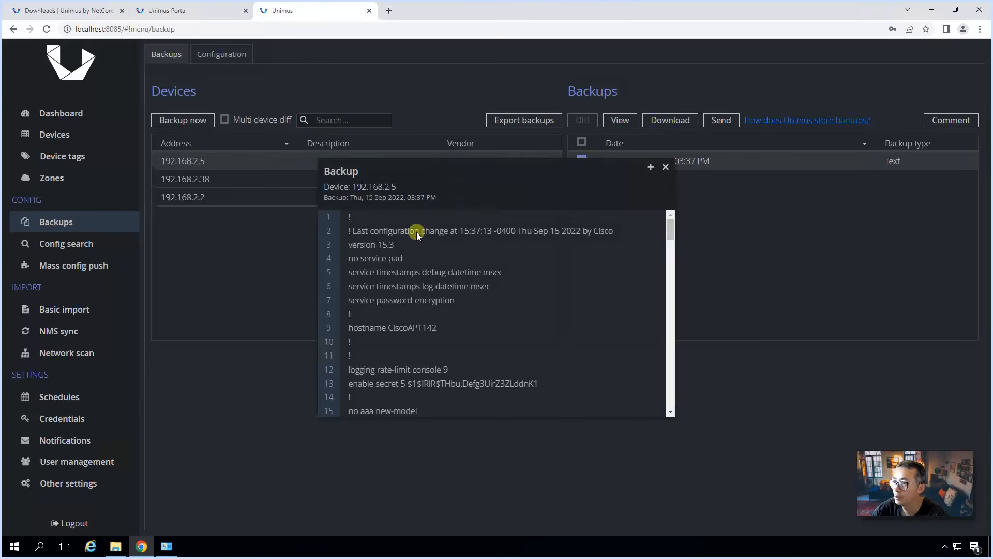
scroll(429, 259, "down", 3)
scroll(440, 288, "down", 20)
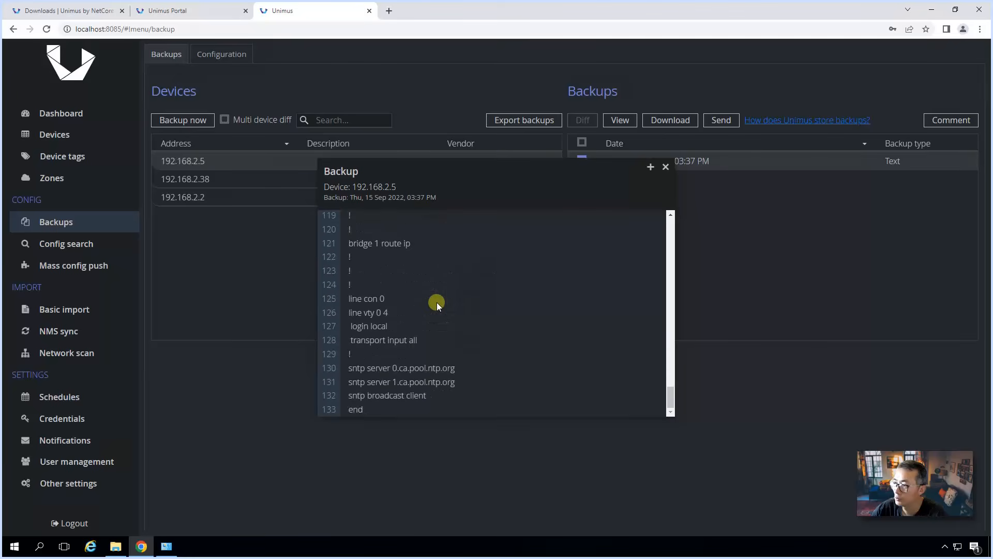
left_click(665, 167)
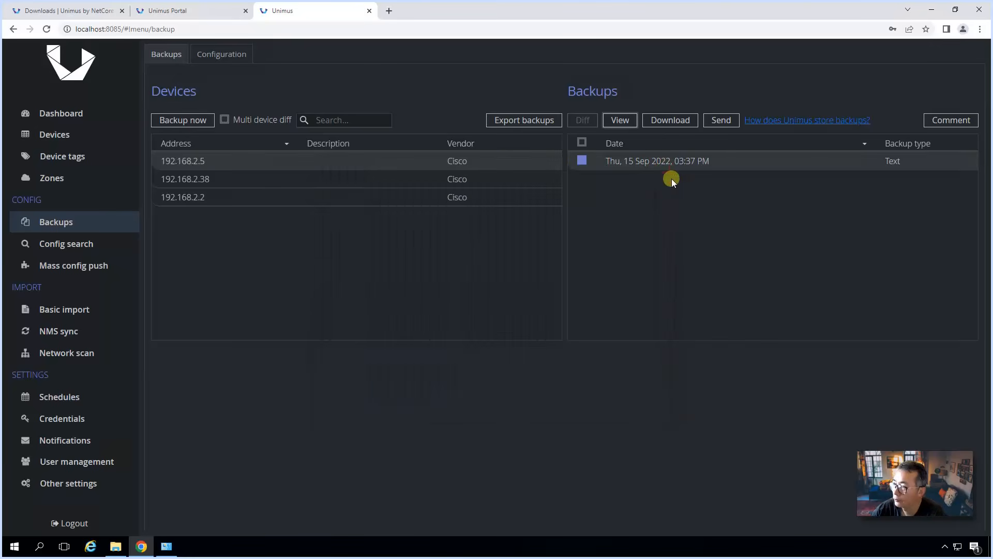
left_click(683, 123)
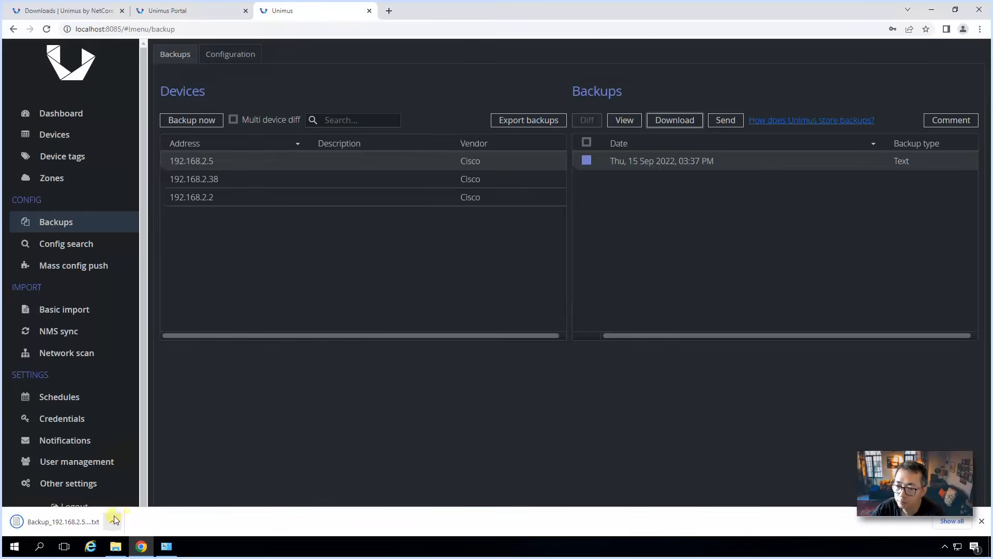
left_click(89, 520)
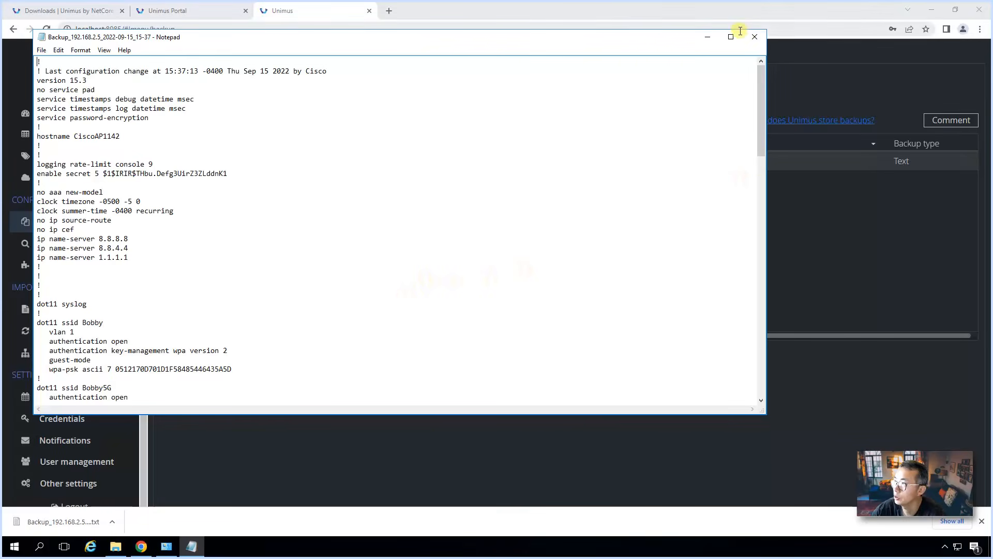
left_click(763, 37)
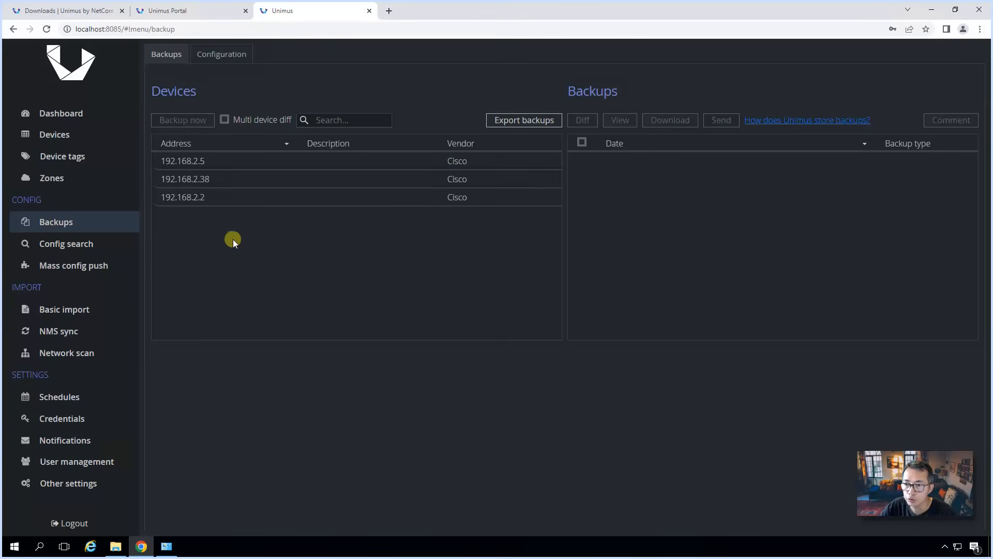
Step: Add and save a Mass config push preset 'check version' with the command 'show version'
left_click(116, 270)
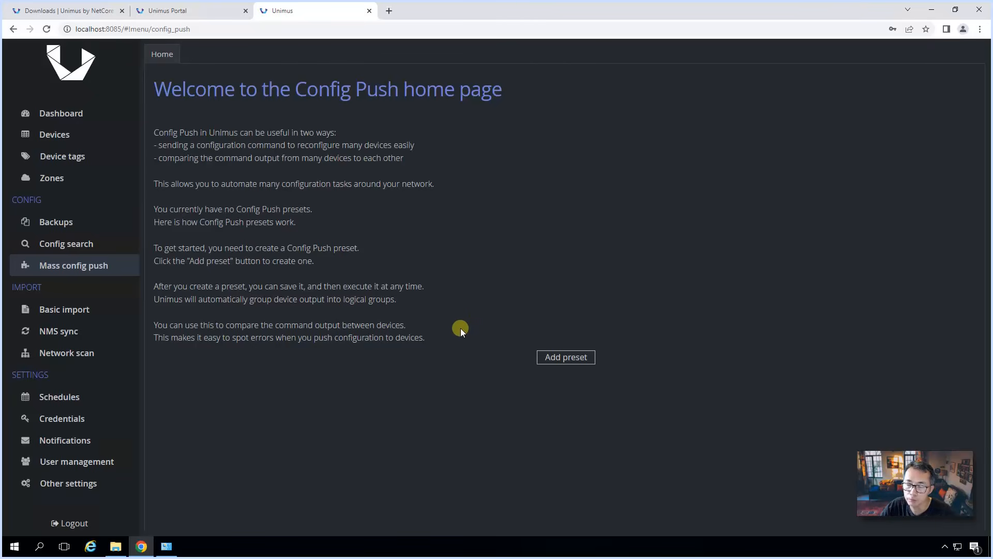
left_click(566, 357)
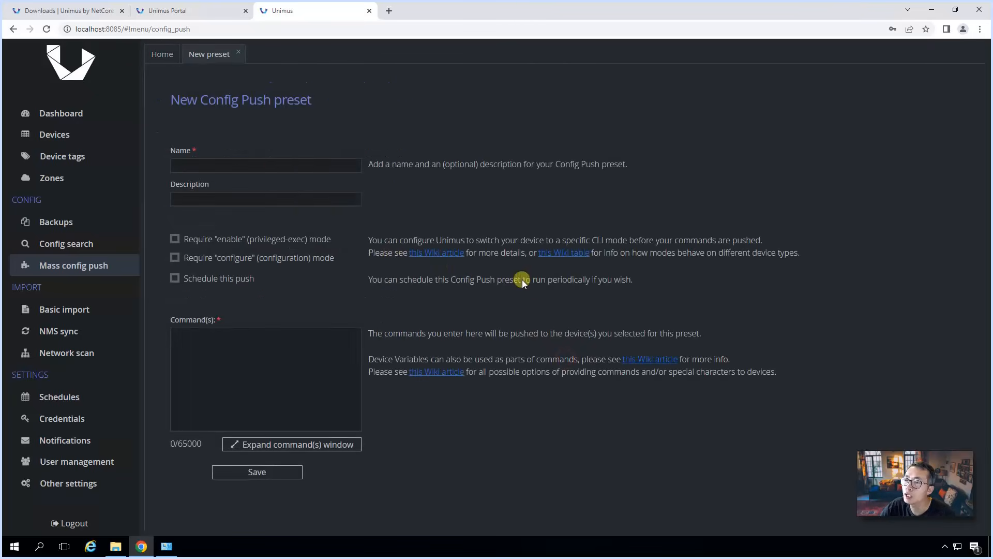
left_click(276, 167)
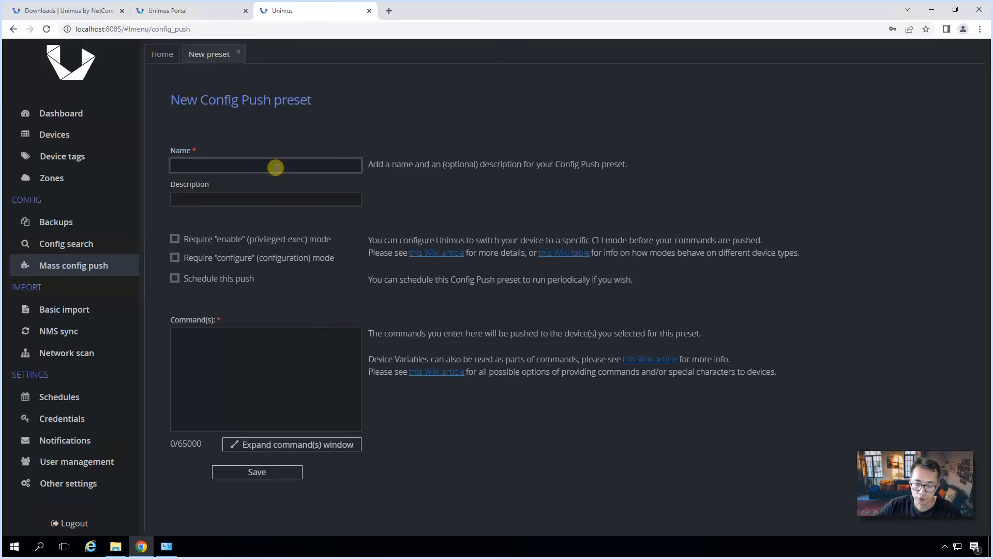
type("check ")
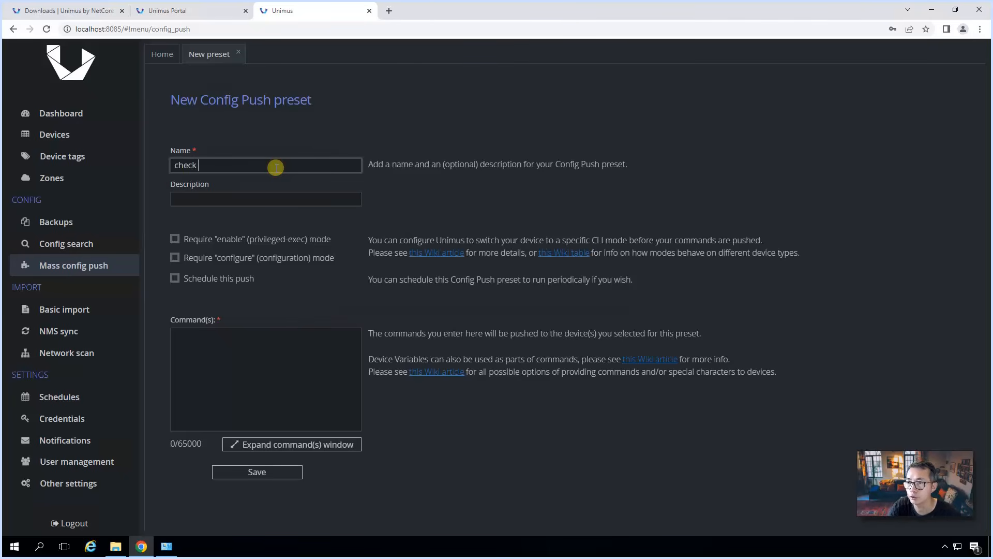
type("version")
key("Tab")
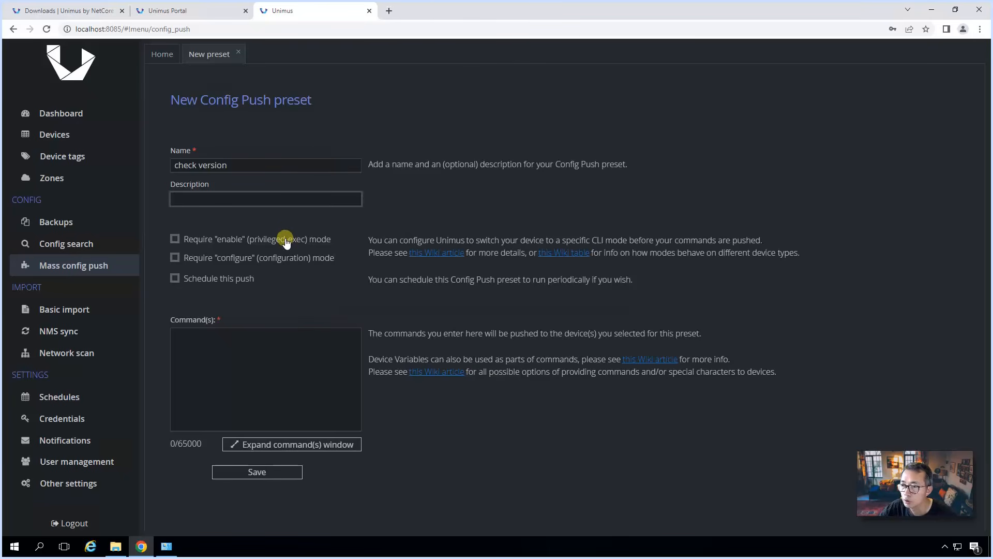
left_click(235, 356)
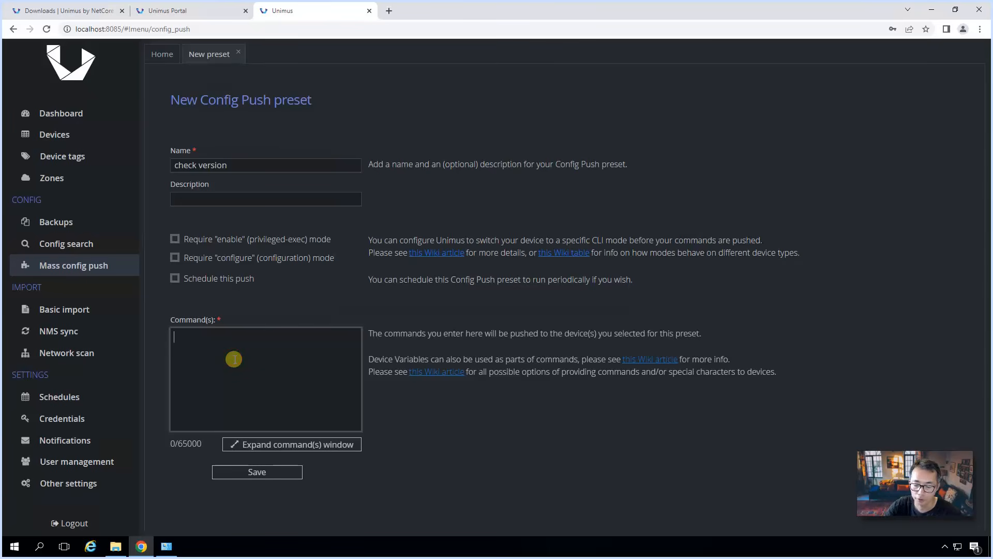
type("show ")
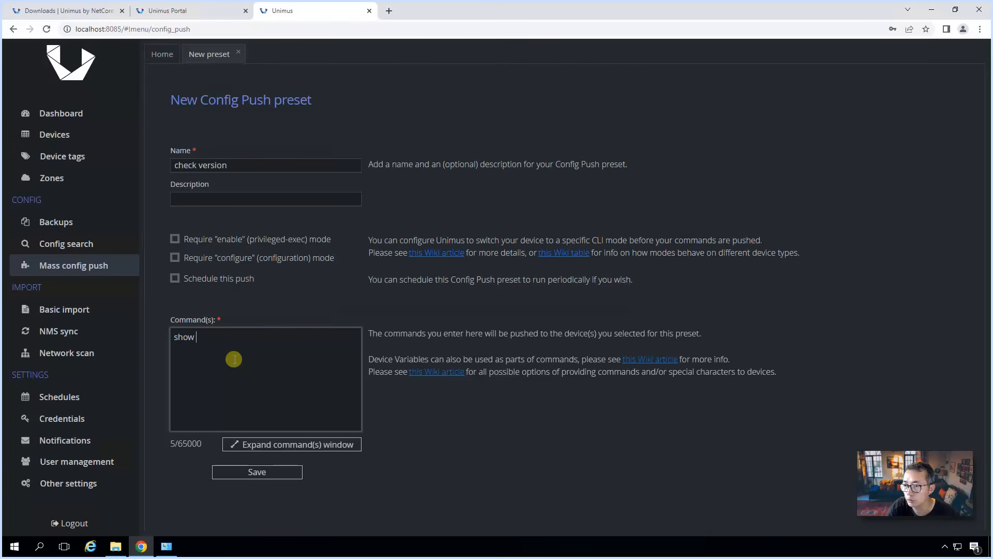
type("version")
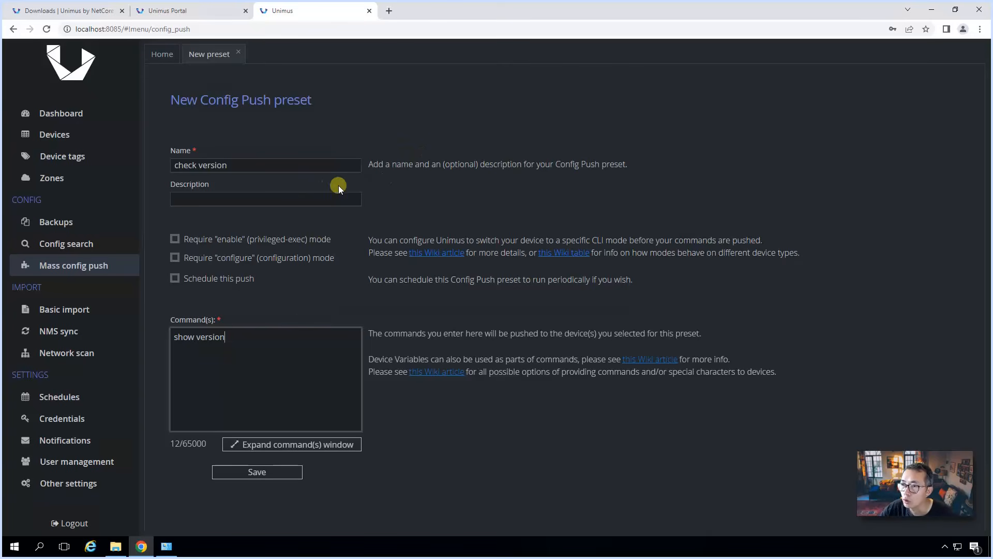
left_click(298, 473)
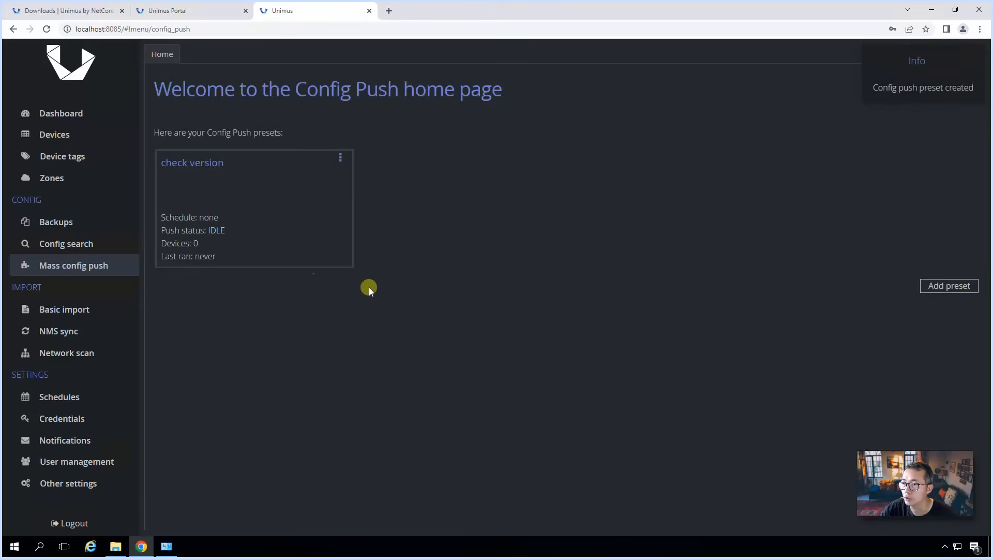
Step: Add 192.168.2.2, 192.168.2.5 and 192.168.2.38 as targets of the check version preset
left_click(260, 207)
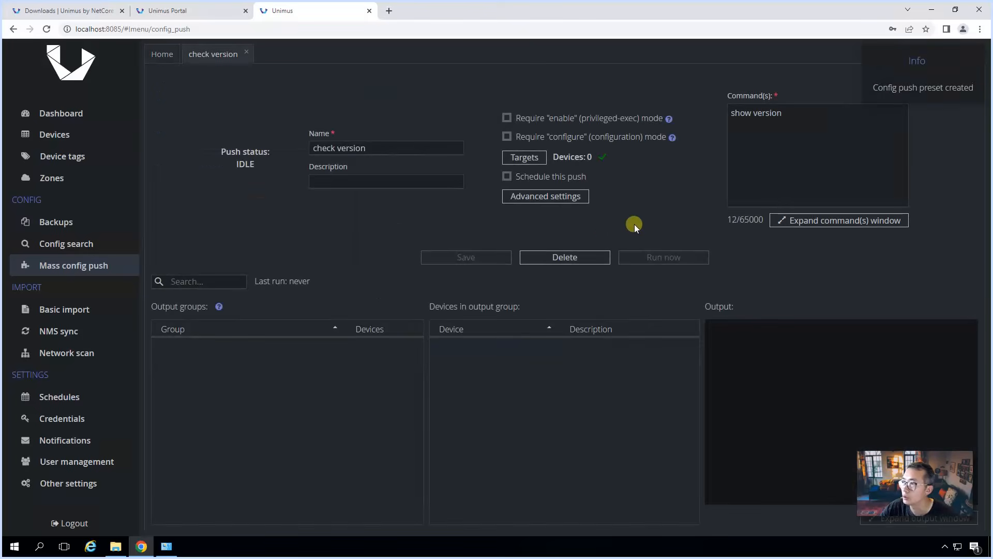
left_click(520, 156)
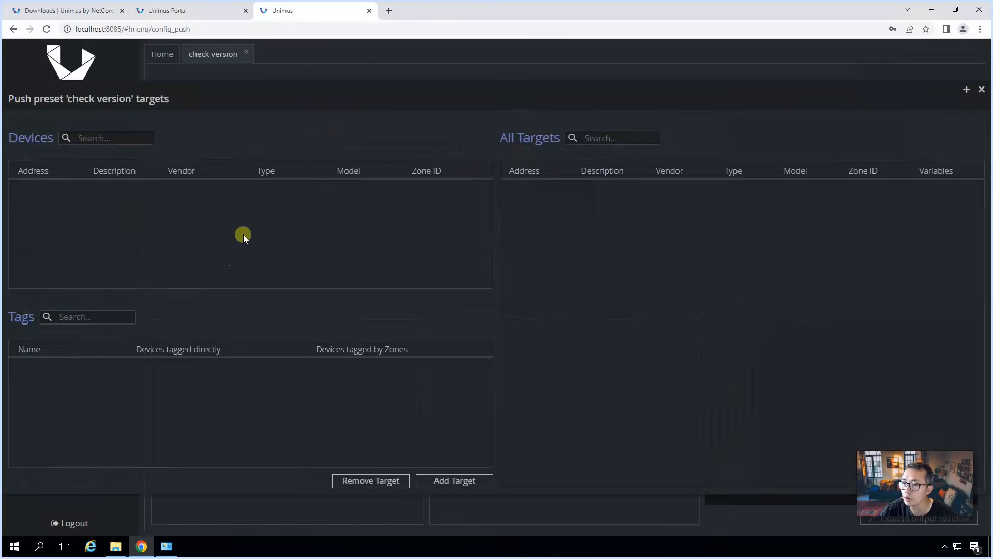
left_click(452, 482)
left_click(162, 247)
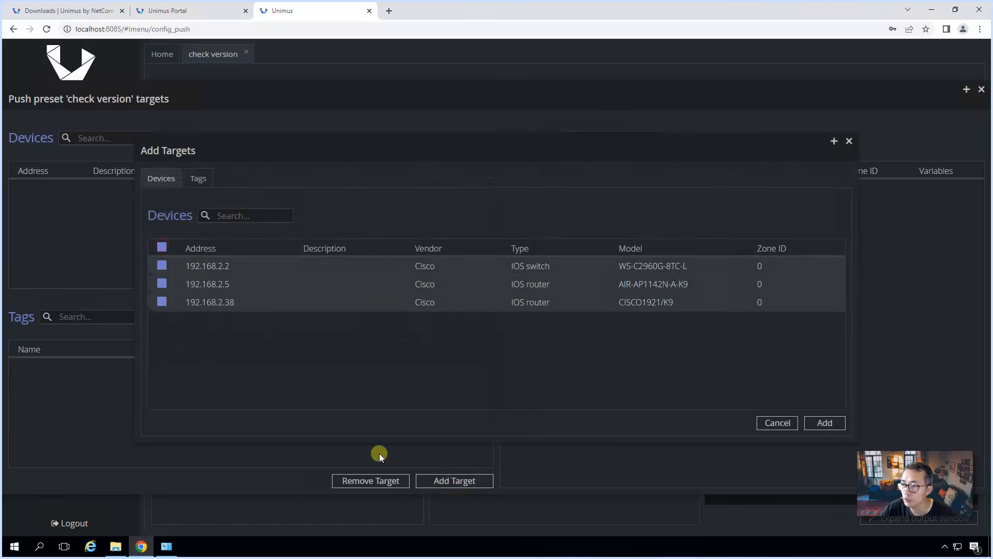
left_click(825, 423)
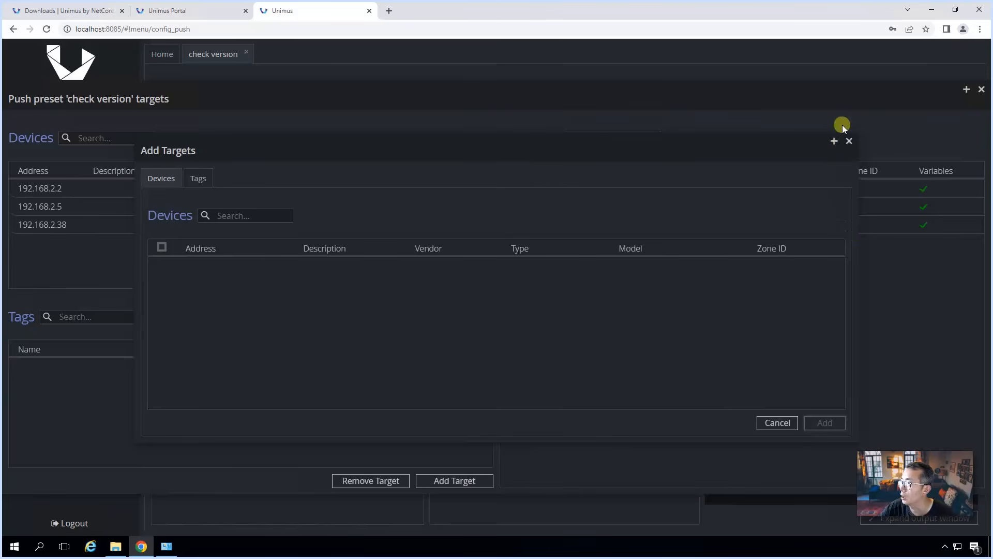
left_click(849, 141)
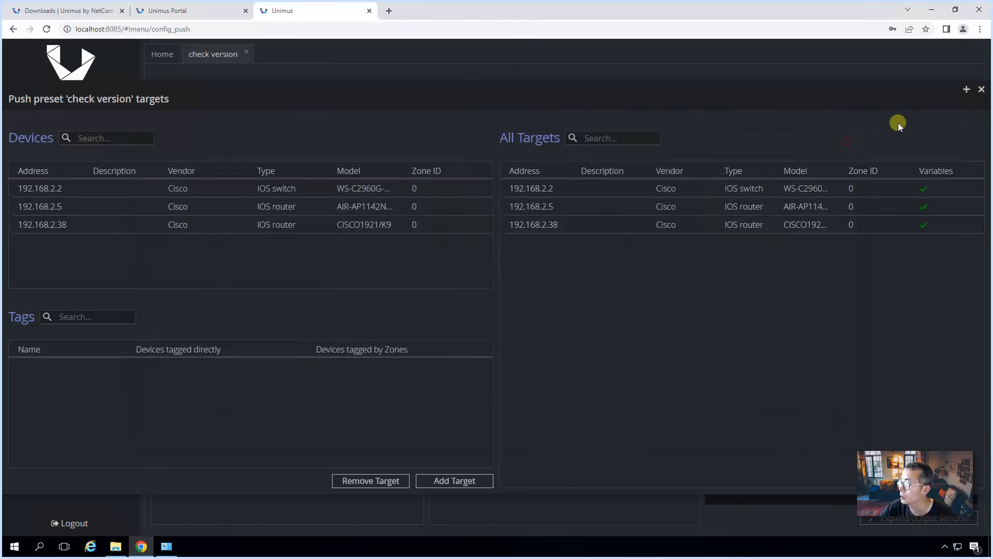
left_click(981, 89)
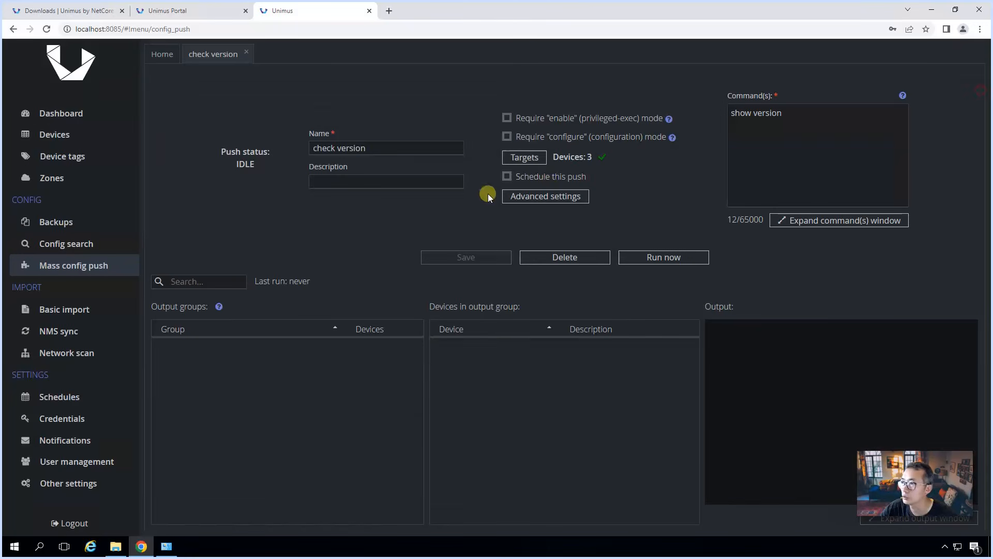
Step: Run the check version push and inspect Output-1, highlighting the C1140 model
left_click(654, 260)
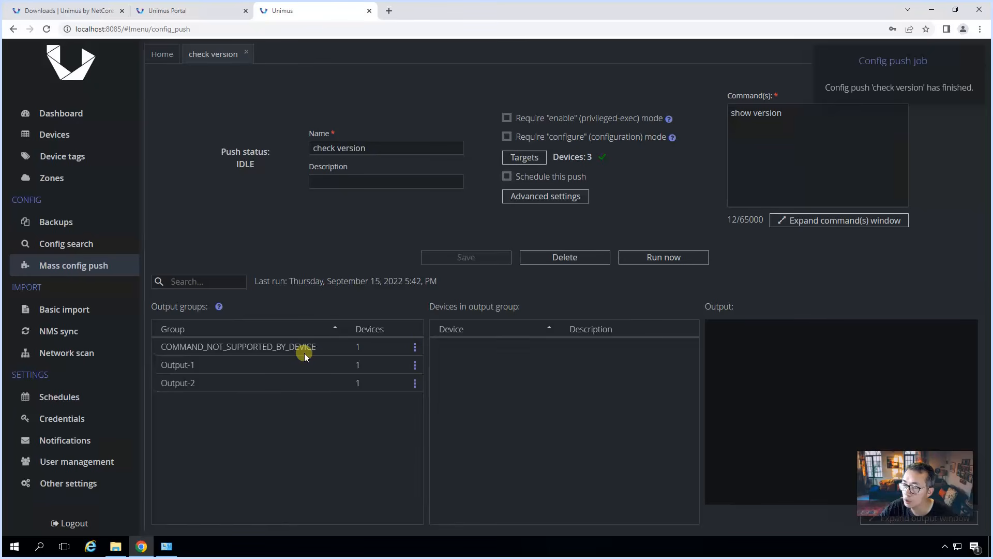
left_click(275, 364)
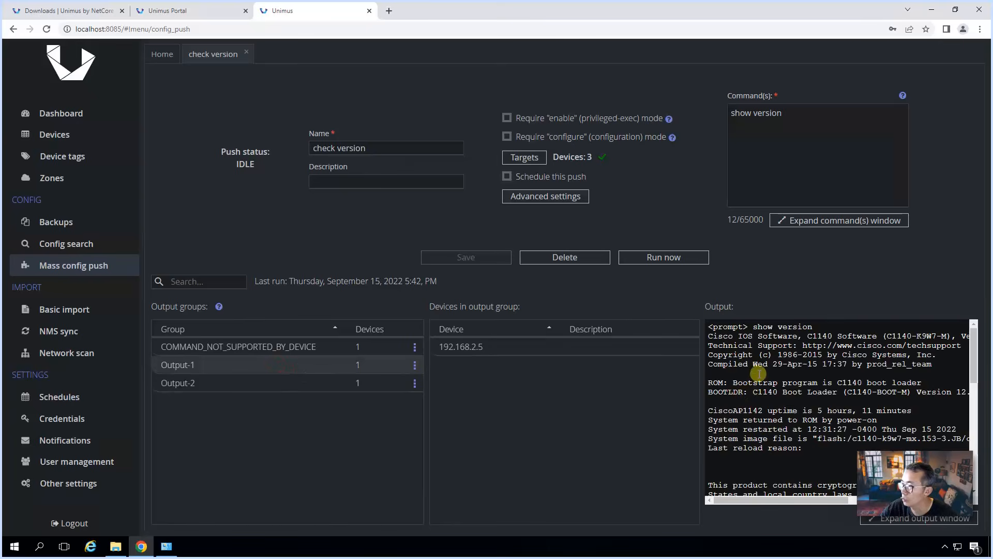
scroll(750, 373, "down", 10)
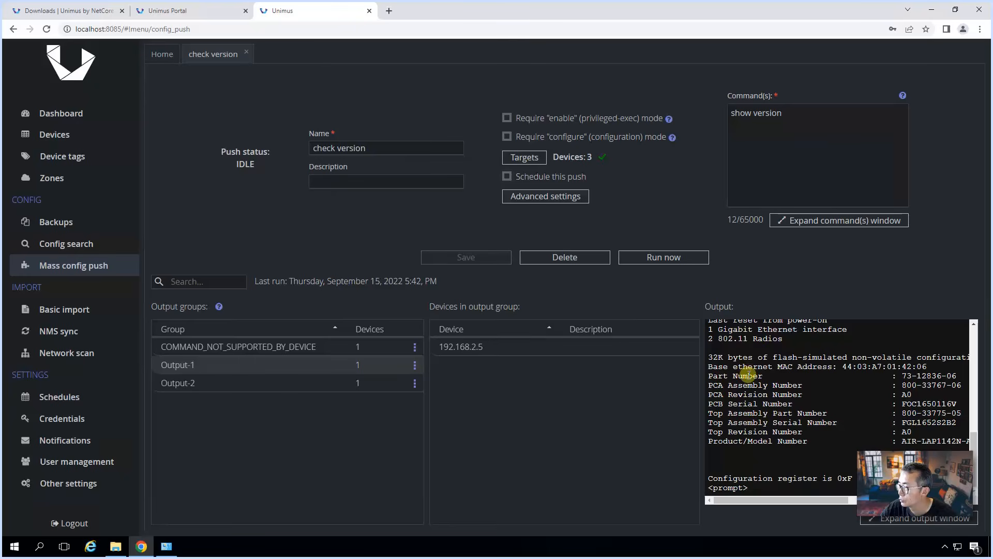
scroll(748, 372, "up", 10)
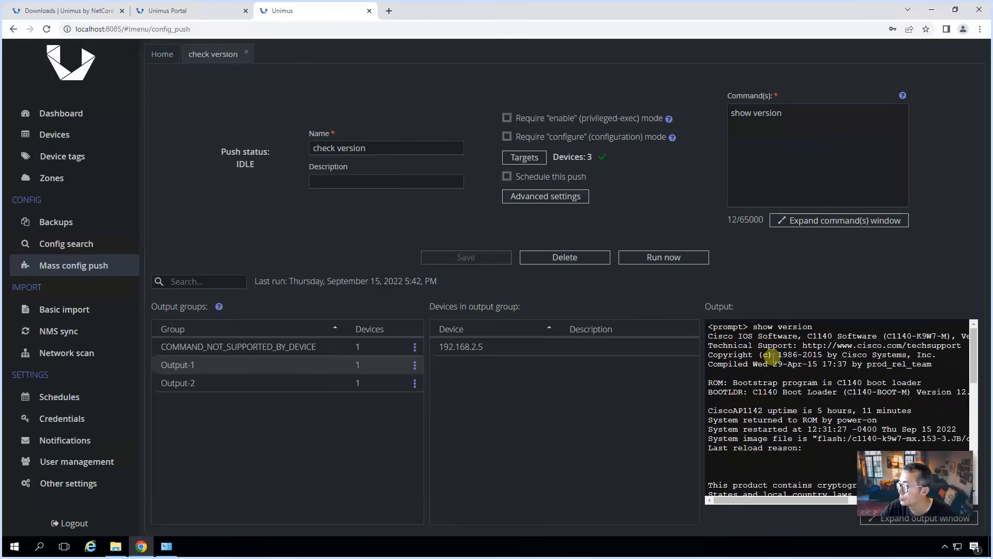
left_click_drag(800, 337, 881, 337)
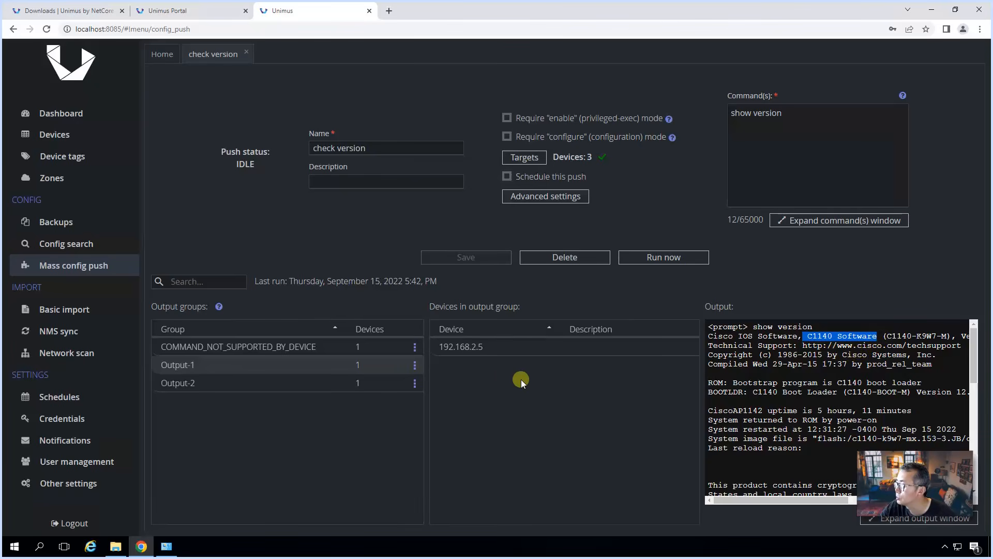
Step: Check Output-2's C1900 model and the COMMAND_NOT_SUPPORTED_BY_DEVICE group for 192.168.2.2
left_click(322, 380)
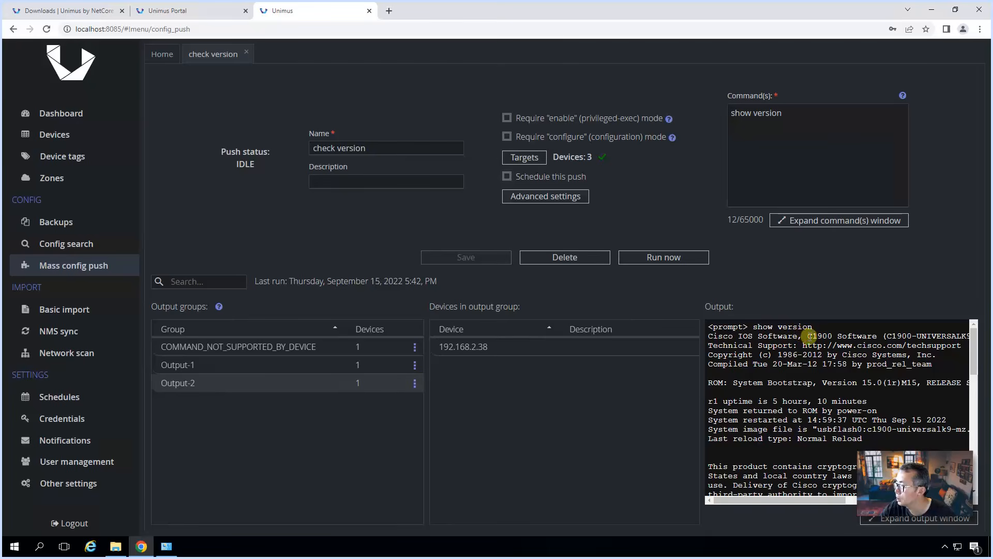
left_click_drag(808, 336, 872, 336)
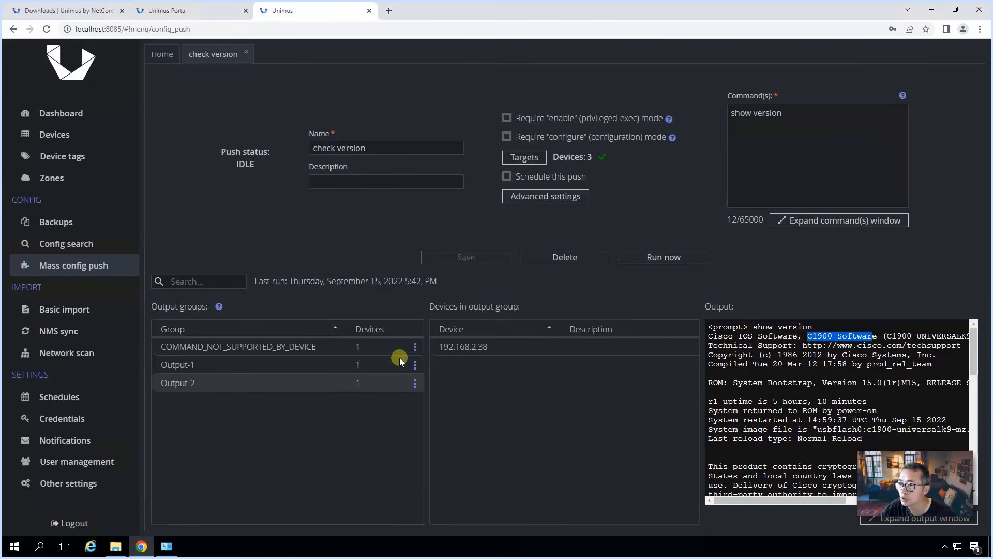
left_click(340, 345)
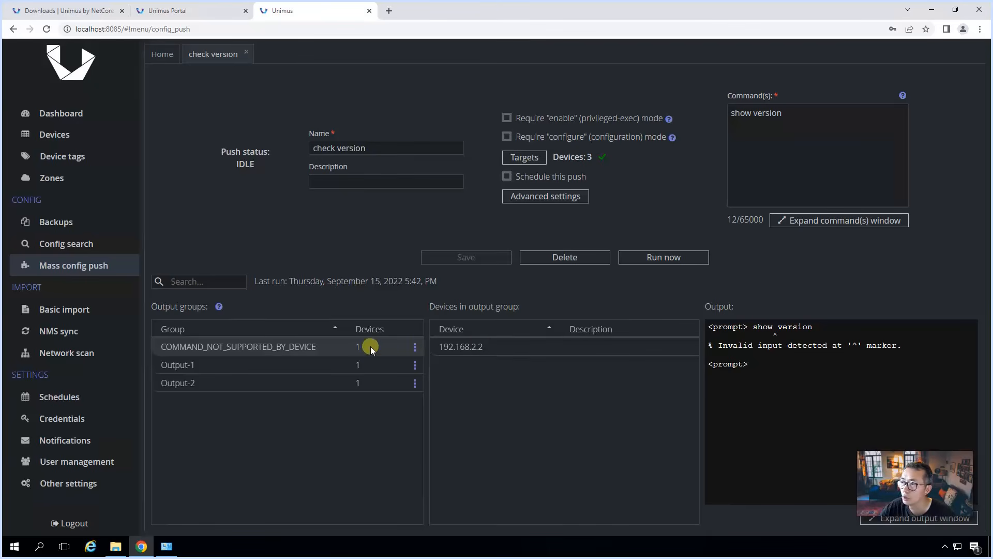
Step: Require enable mode, save and rerun the push, and open the Output-1 to Output-3 groups
left_click(508, 119)
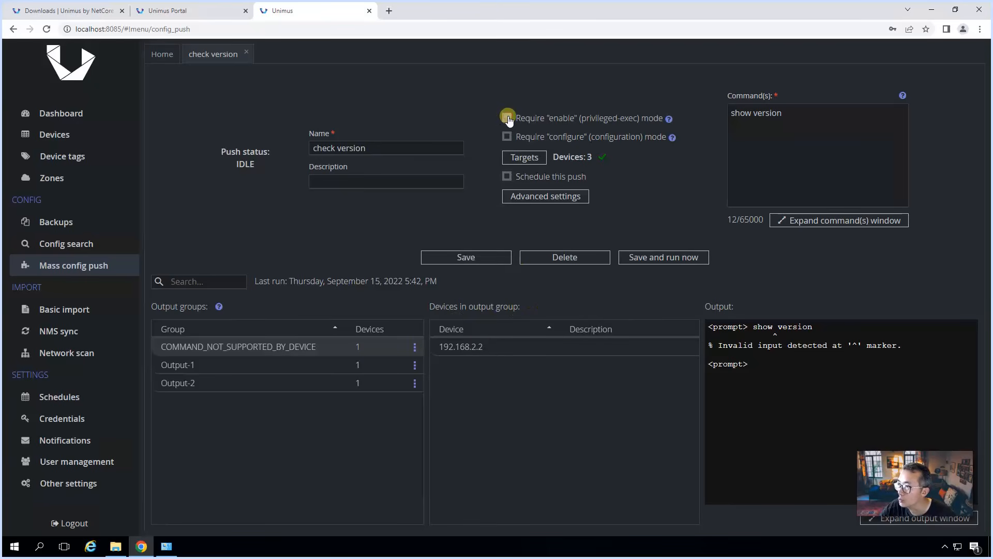
left_click(649, 262)
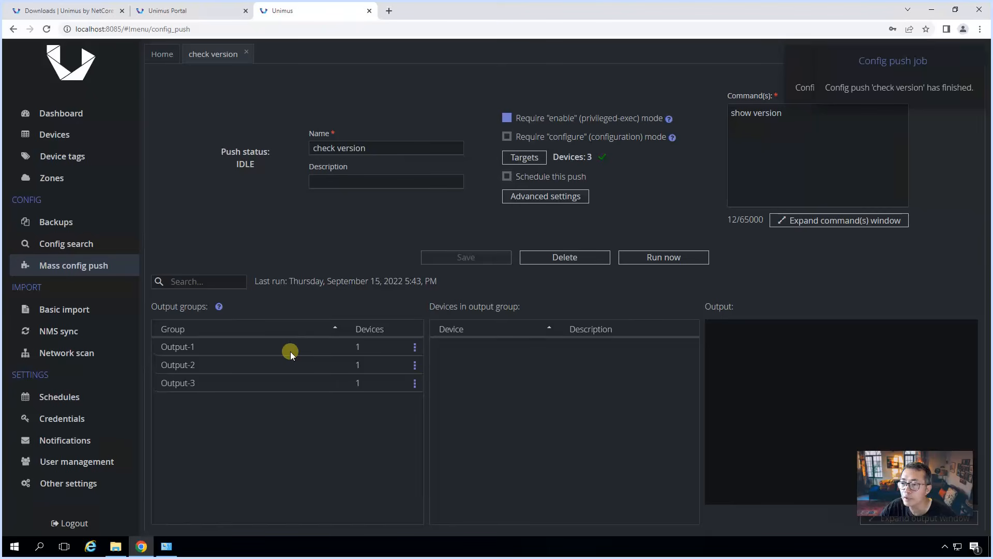
left_click(290, 352)
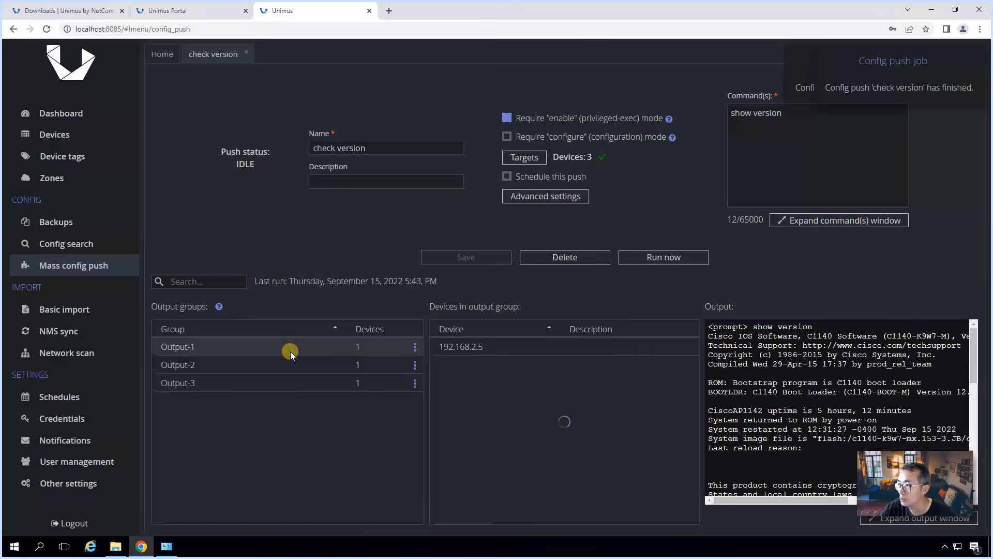
left_click(334, 364)
left_click(327, 382)
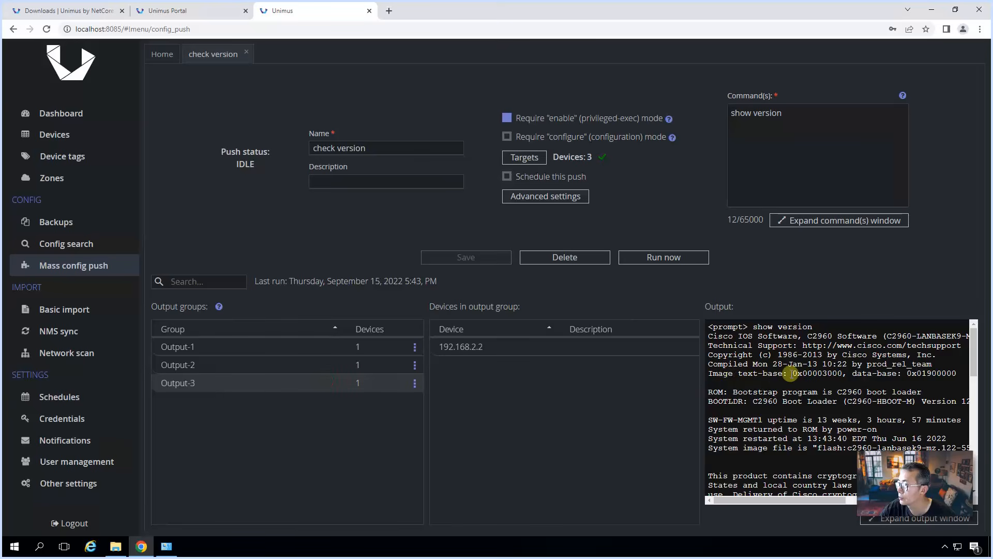
Step: Highlight the C2960, C1900 and C1140 models in each group's show version output
double_click(828, 336)
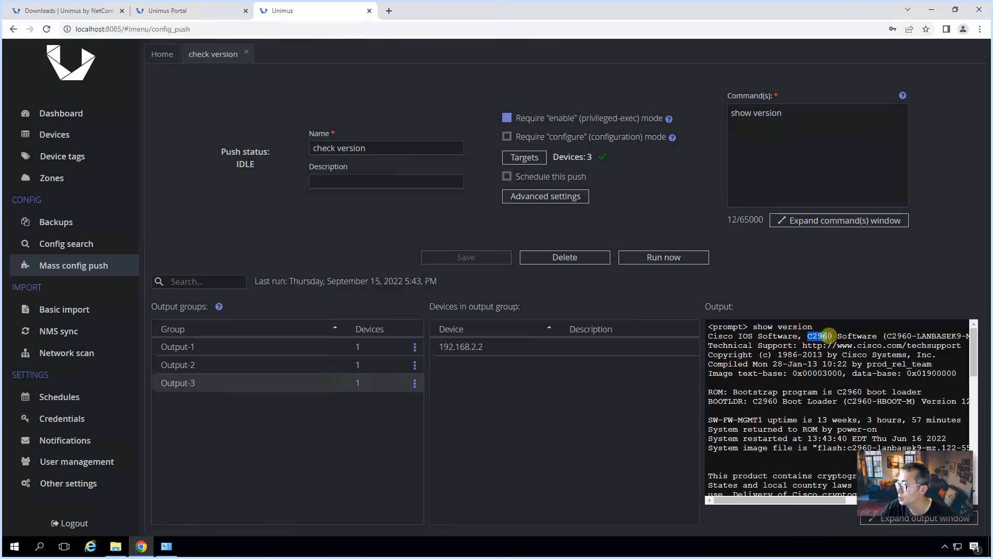
left_click(265, 366)
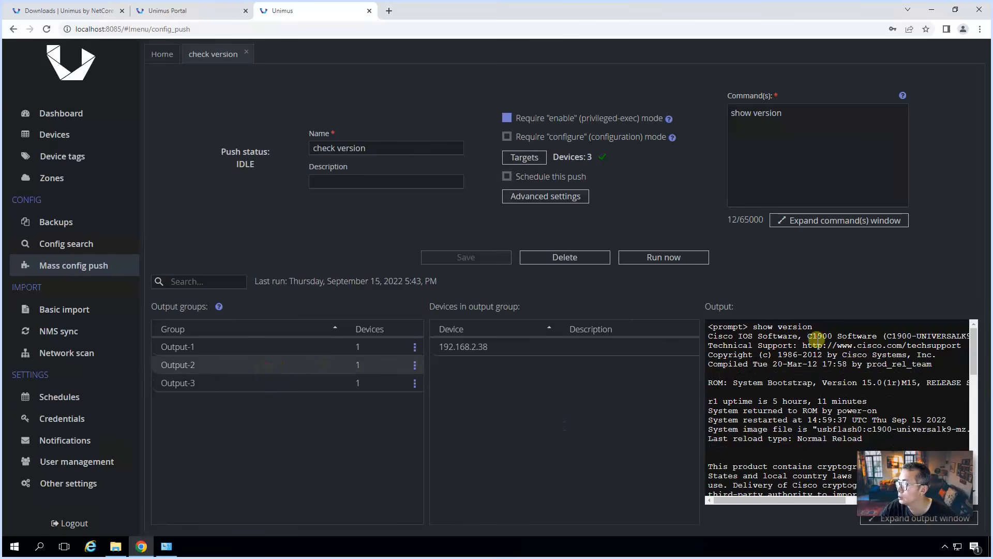
left_click_drag(800, 336, 876, 337)
left_click(288, 352)
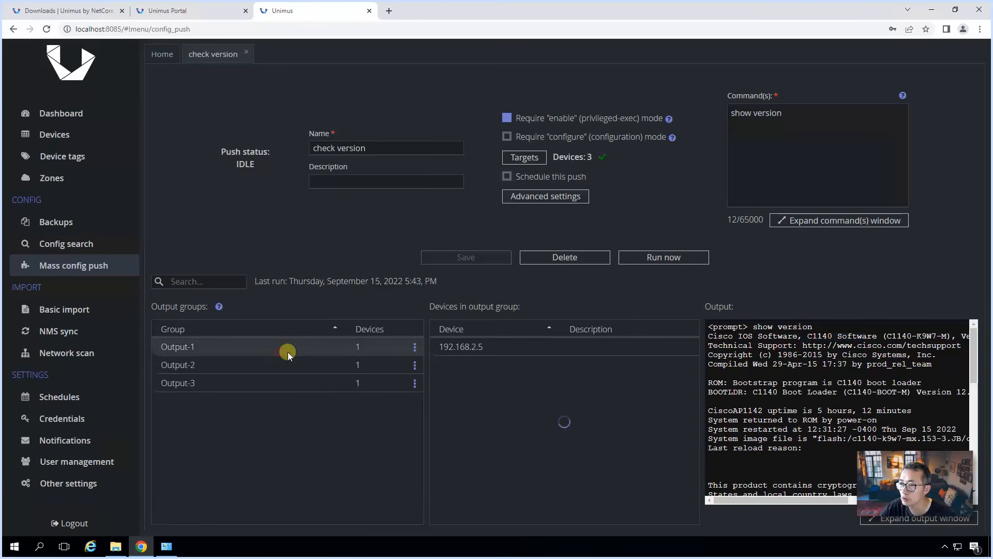
left_click_drag(807, 336, 876, 336)
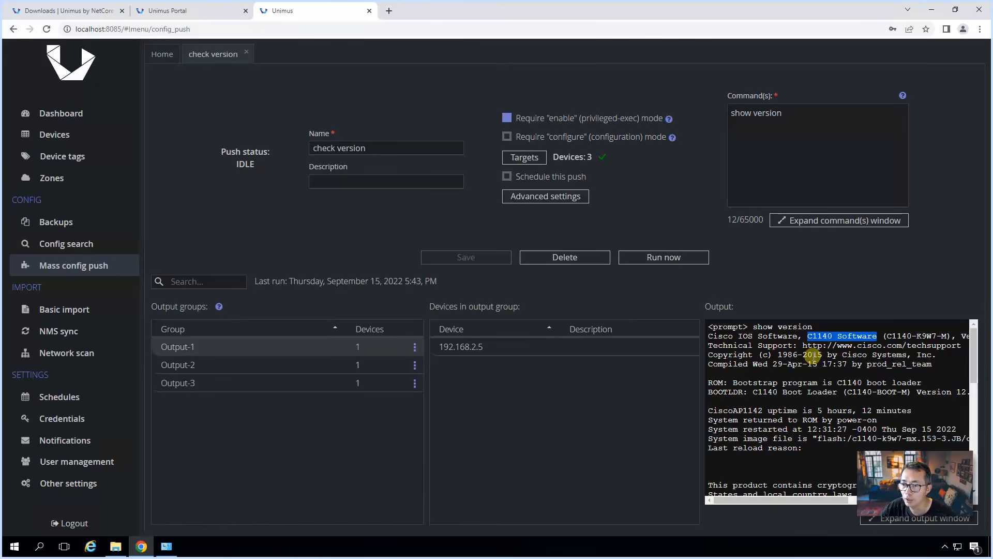
left_click(296, 362)
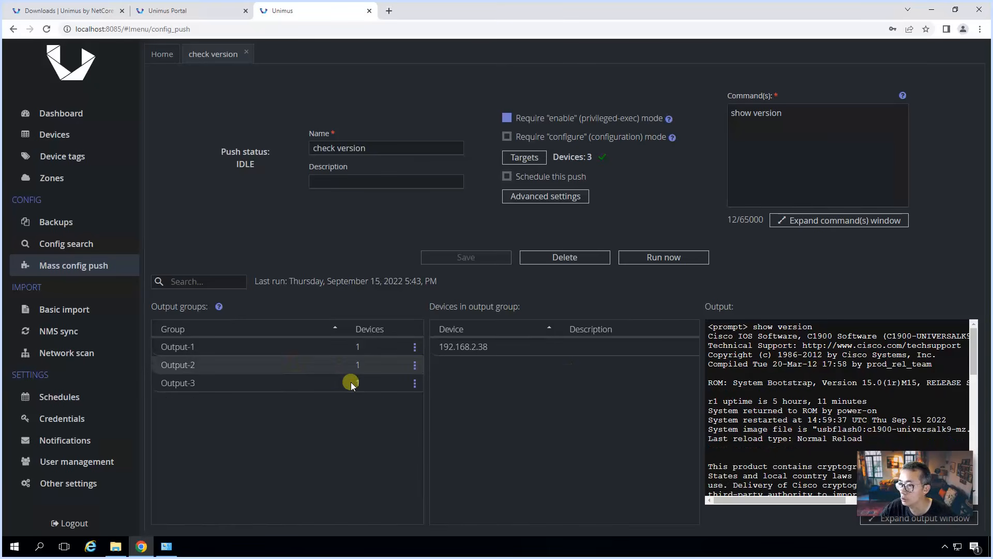
left_click(380, 384)
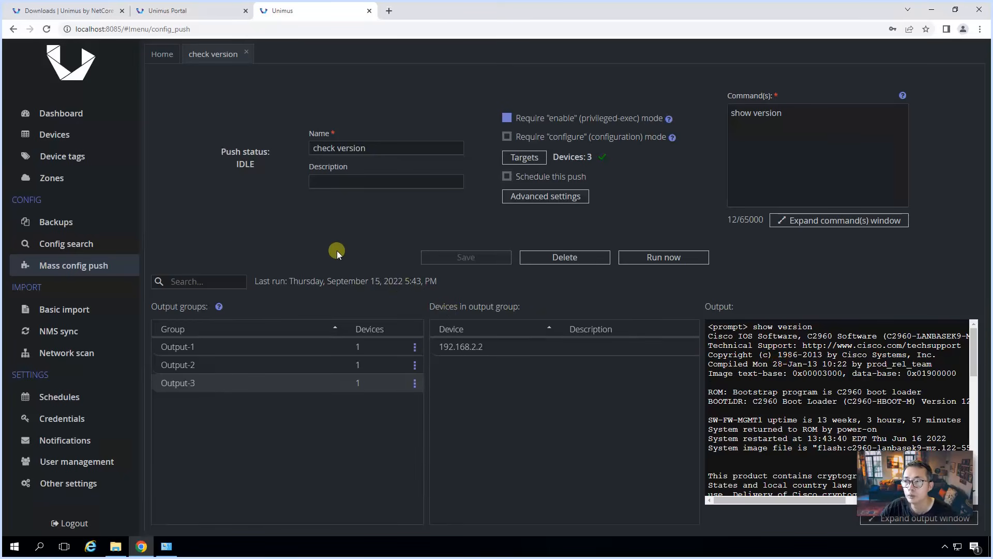
left_click(101, 265)
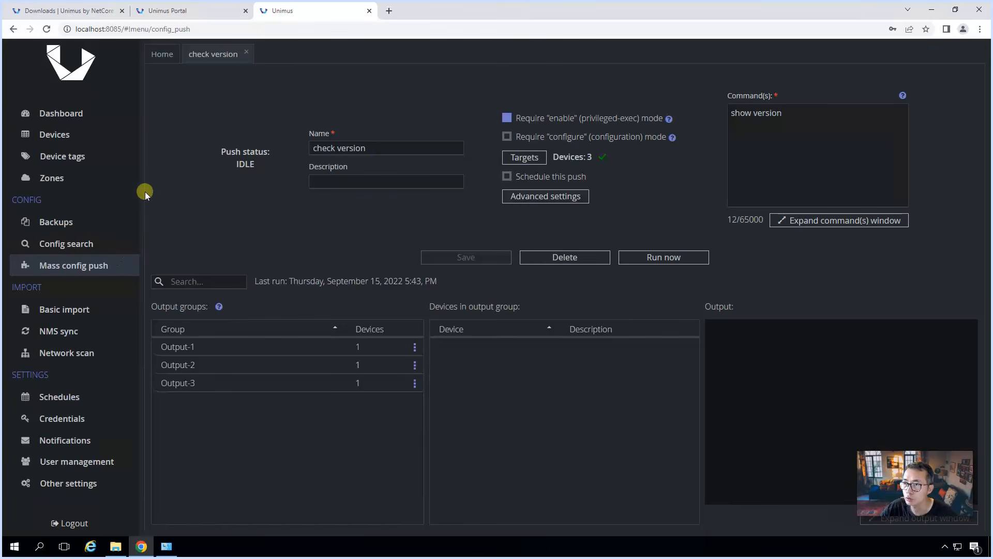
Step: Close check version and start a new push preset named 'add user5'
left_click(246, 53)
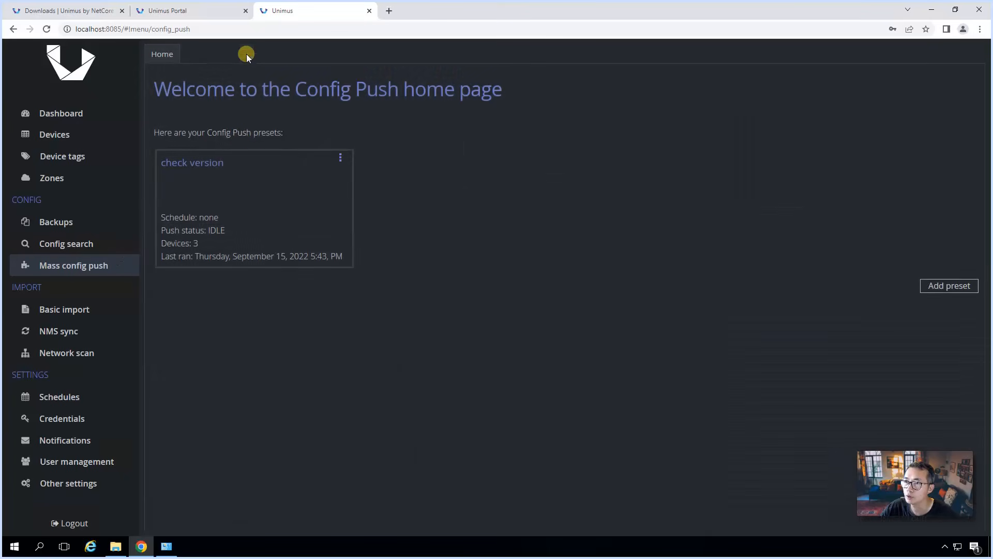
left_click(941, 286)
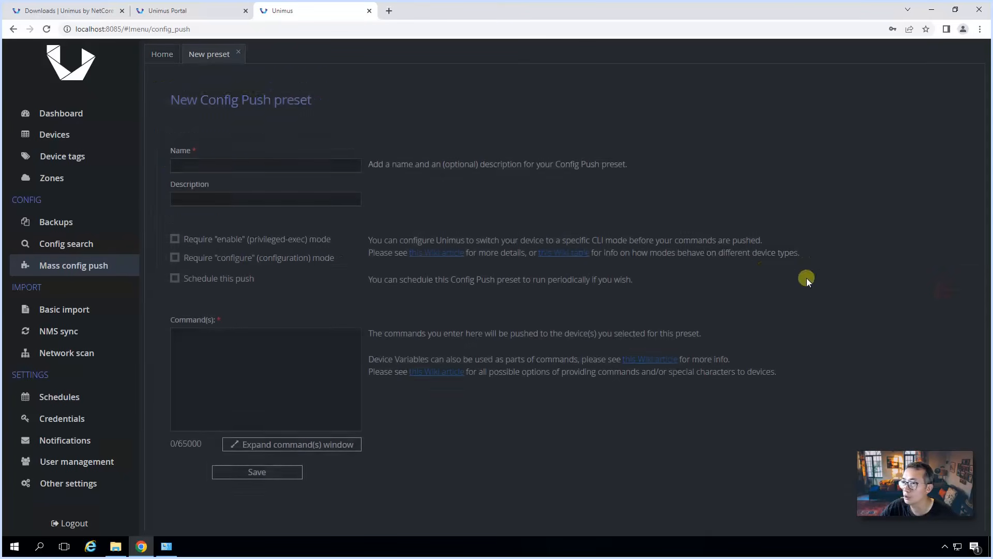
left_click(241, 169)
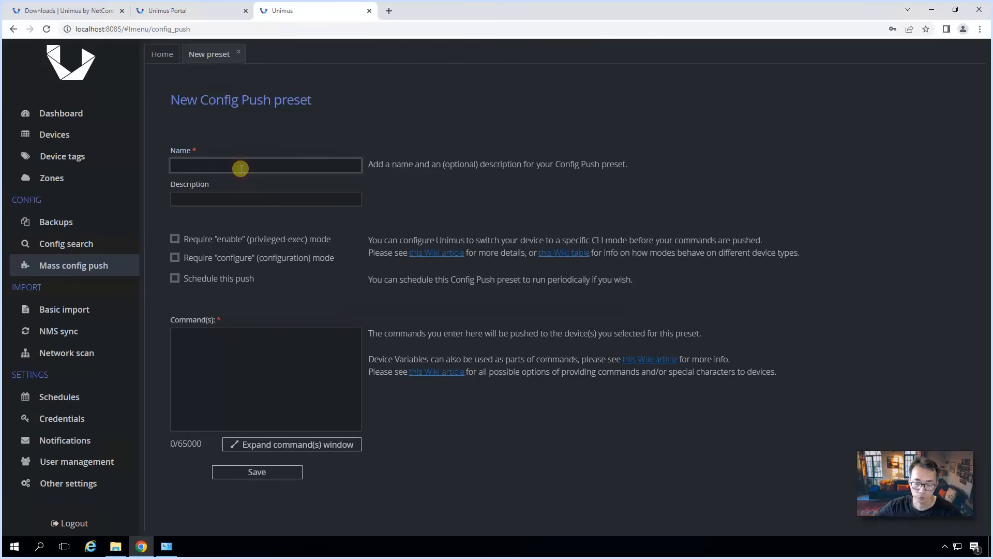
type("add user")
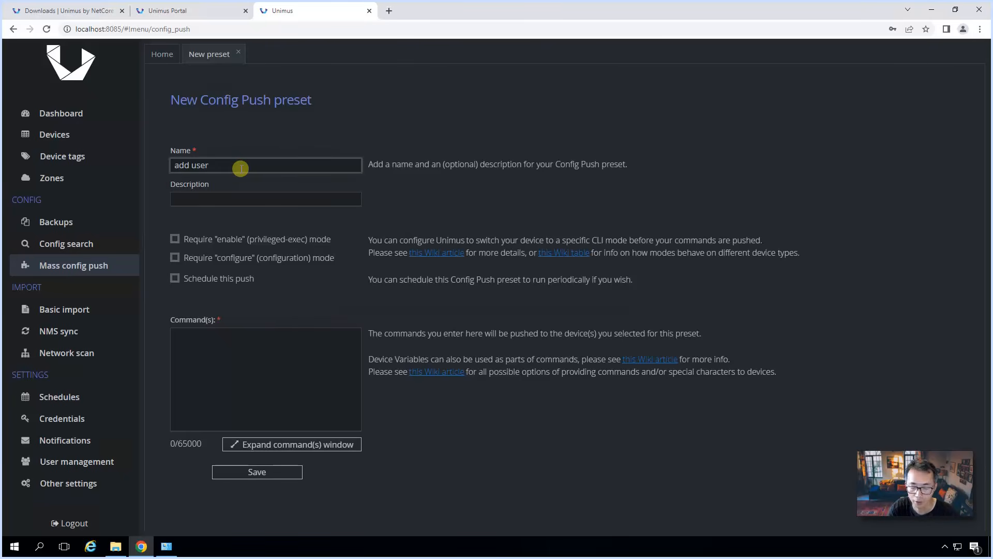
type("5")
key("Tab")
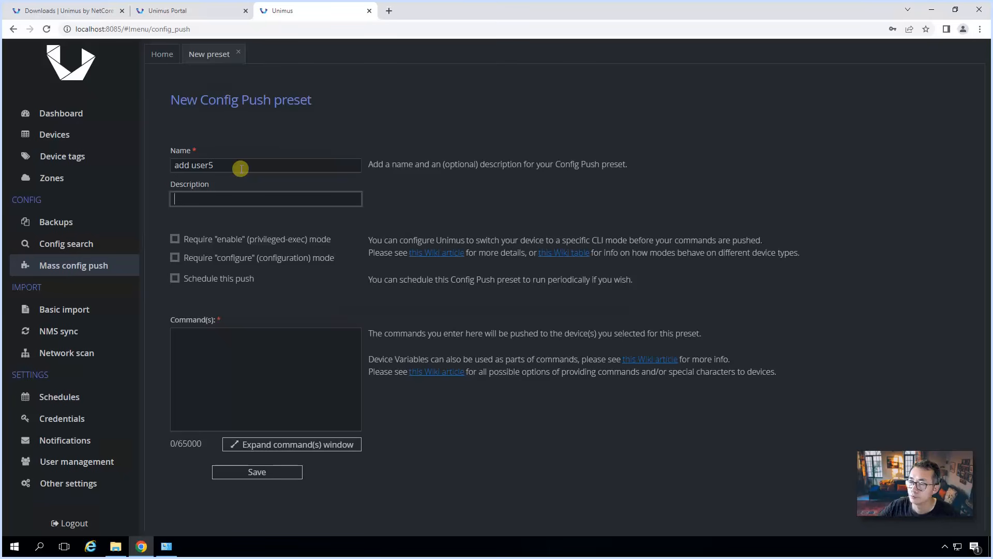
Step: Require enable and configuration mode, enter the 'username user5' command with its secret, and save
left_click(253, 236)
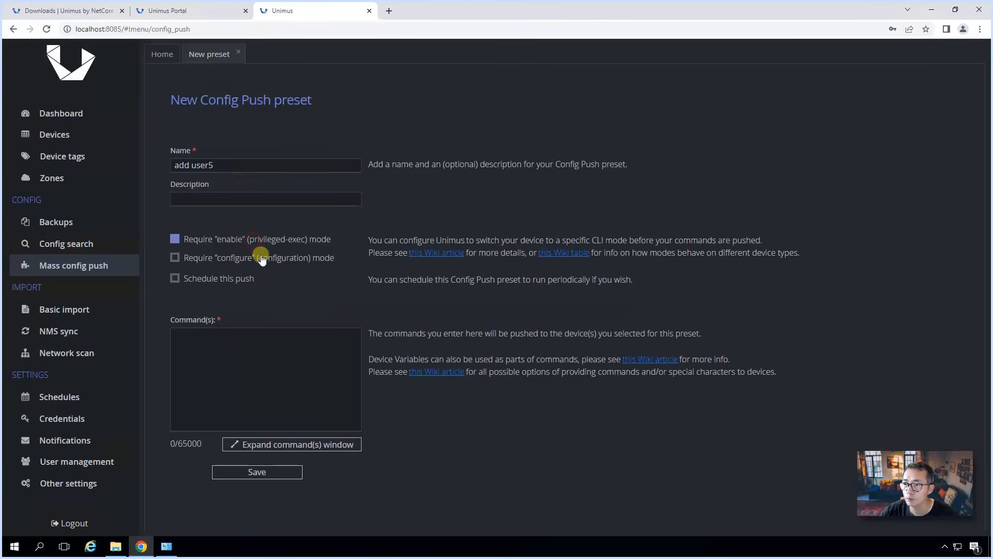
left_click(261, 259)
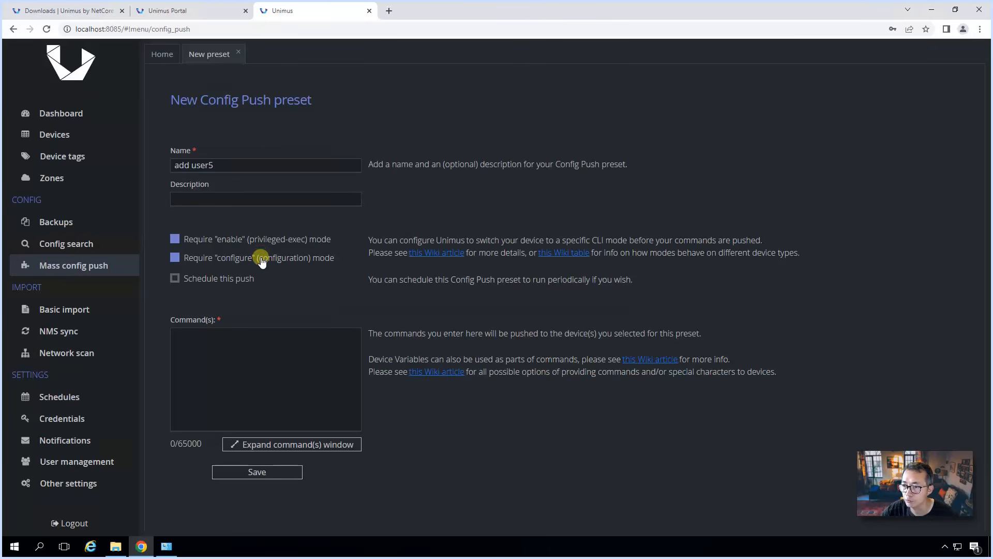
left_click(237, 353)
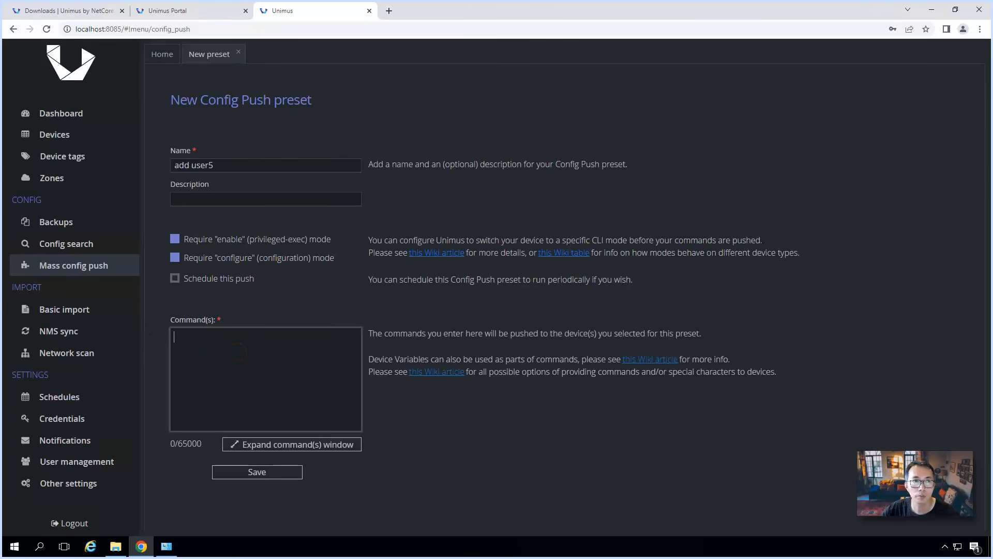
left_click(230, 336)
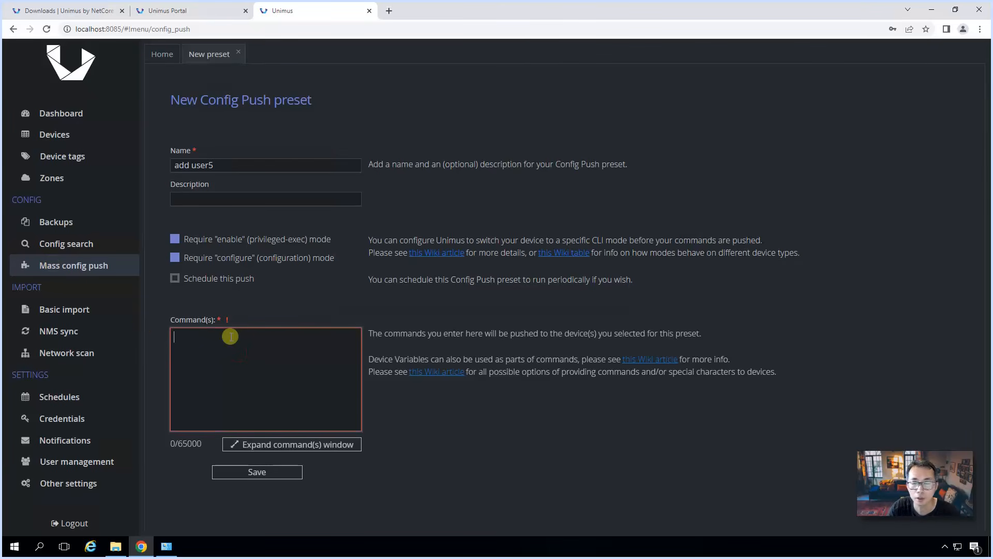
type("username ")
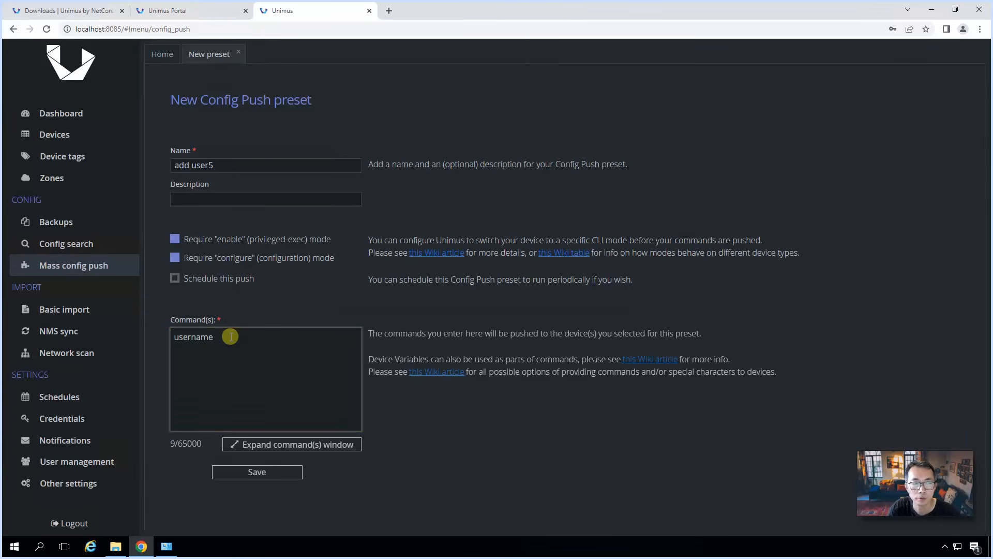
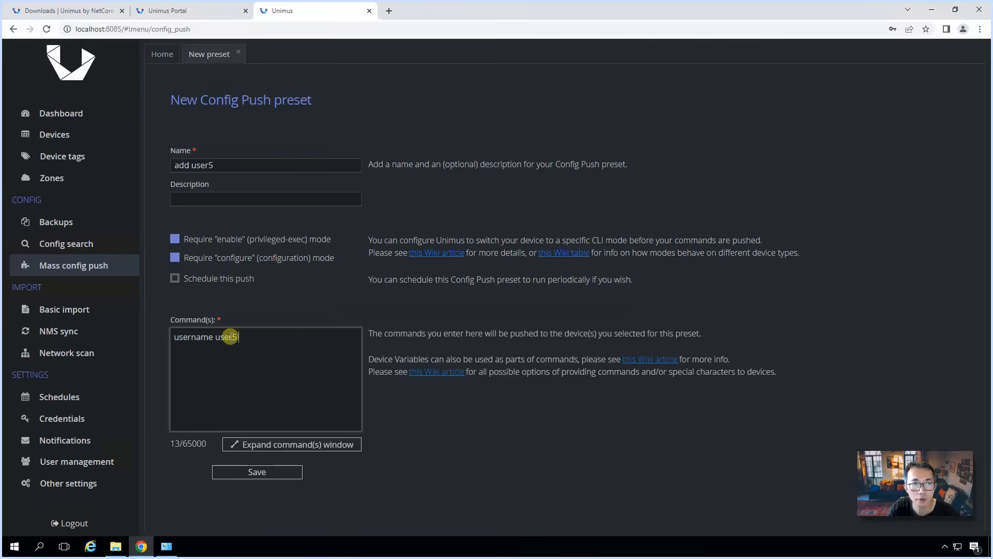
type(" secret ")
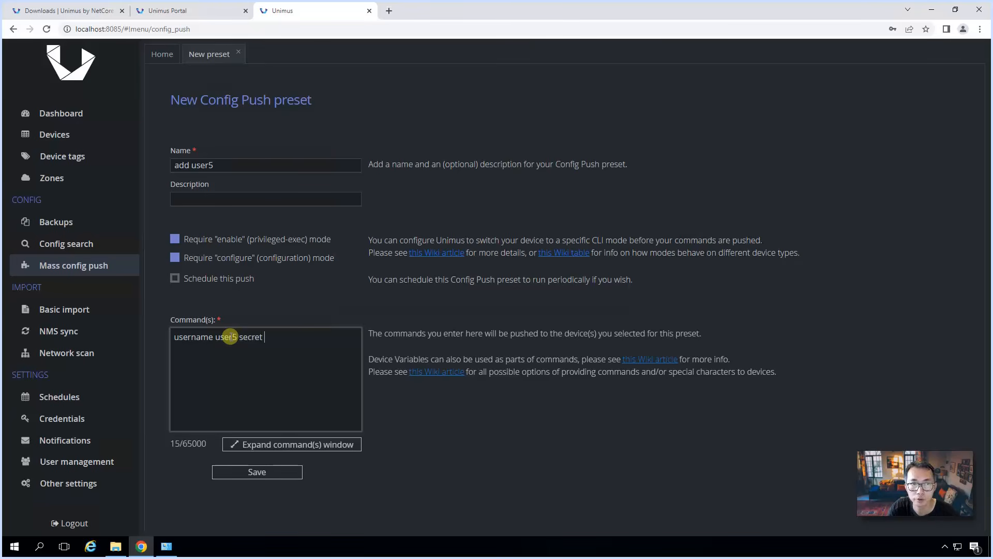
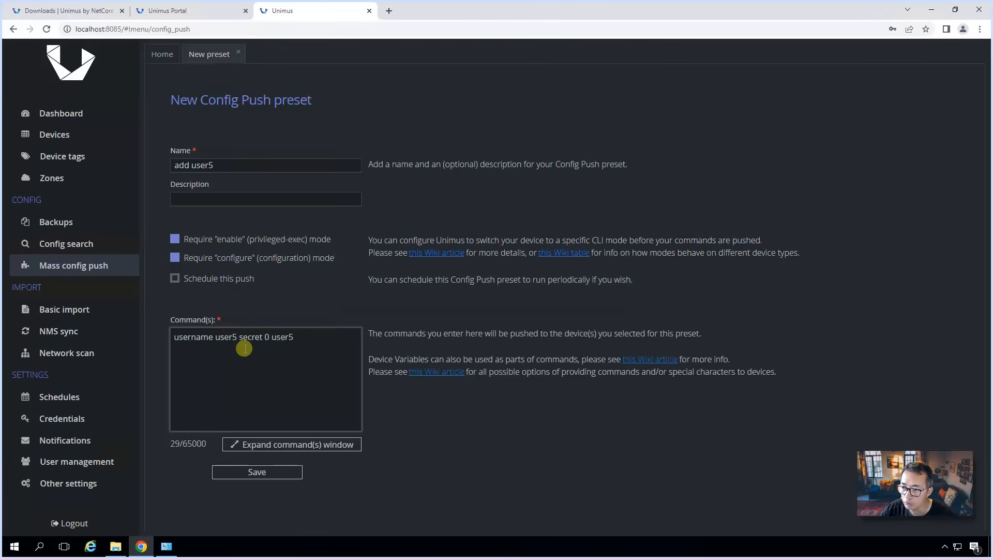
left_click(293, 477)
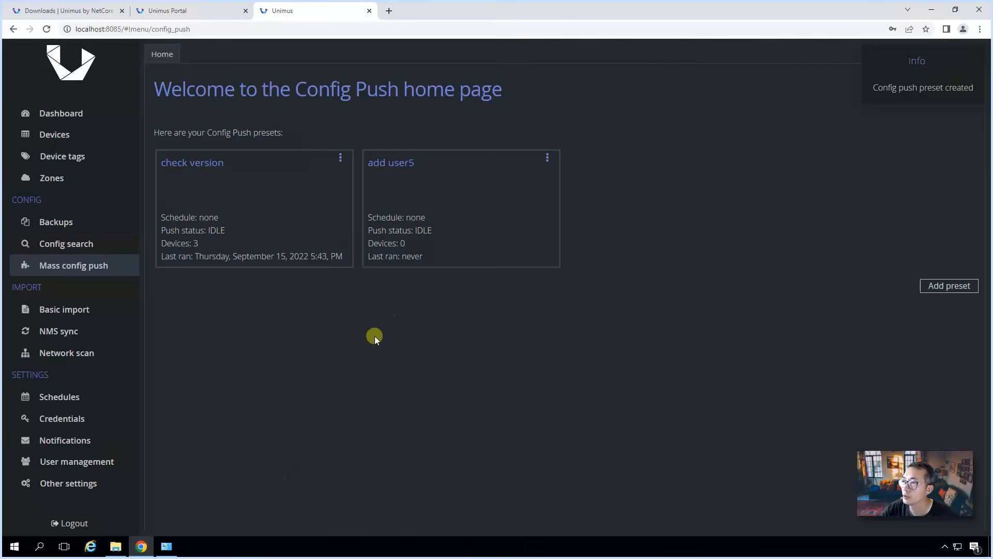
Step: Add 192.168.2.2, 192.168.2.5 and 192.168.2.38 as targets of the add user5 preset
left_click(434, 190)
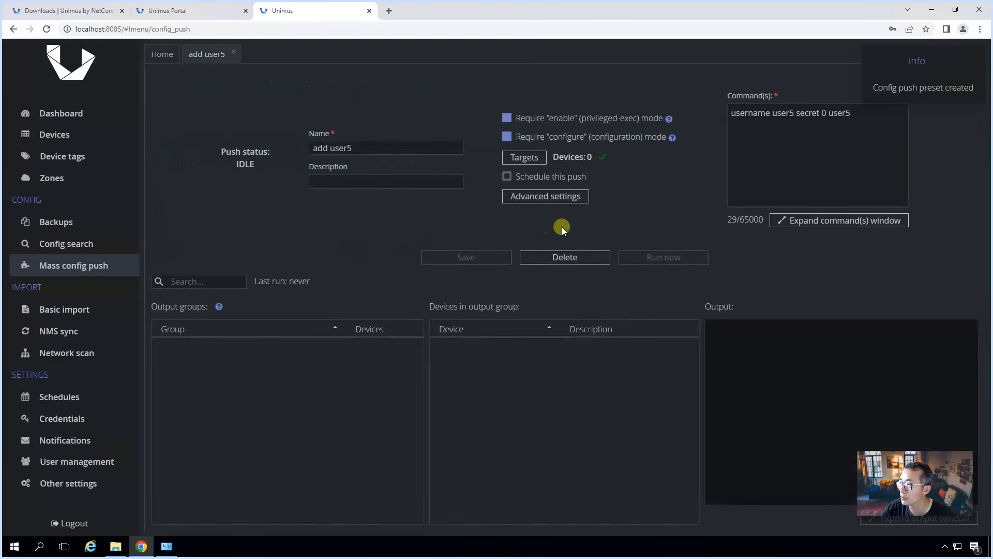
left_click(522, 158)
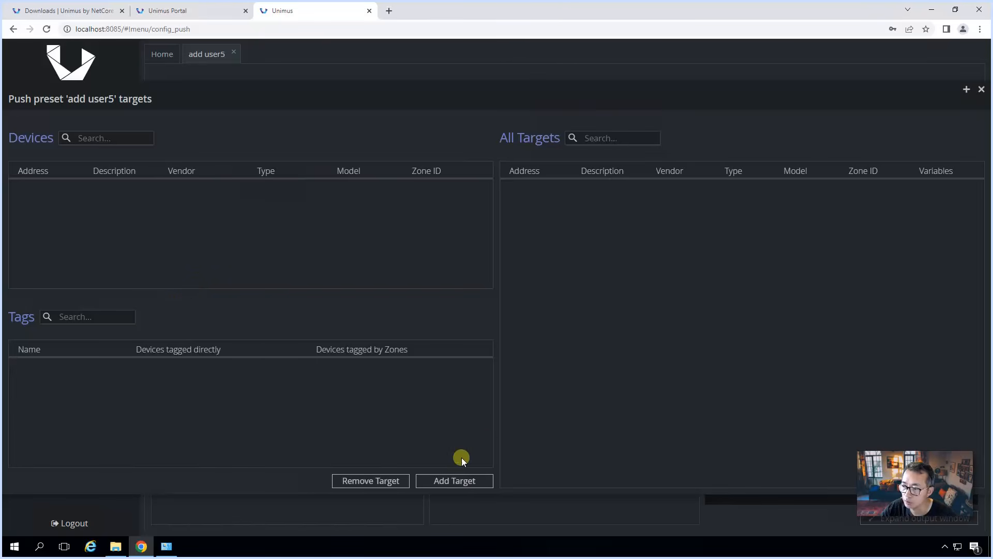
left_click(477, 478)
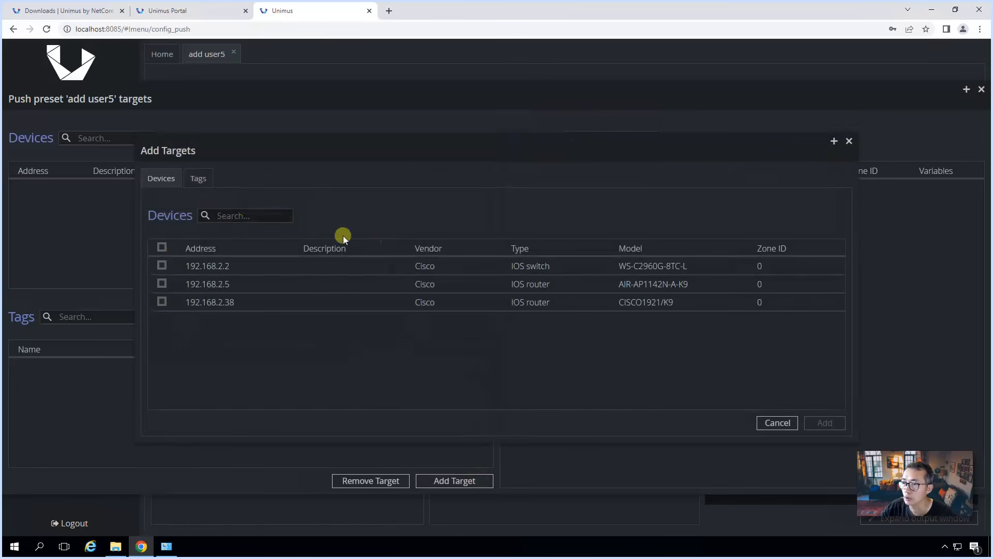
left_click(158, 248)
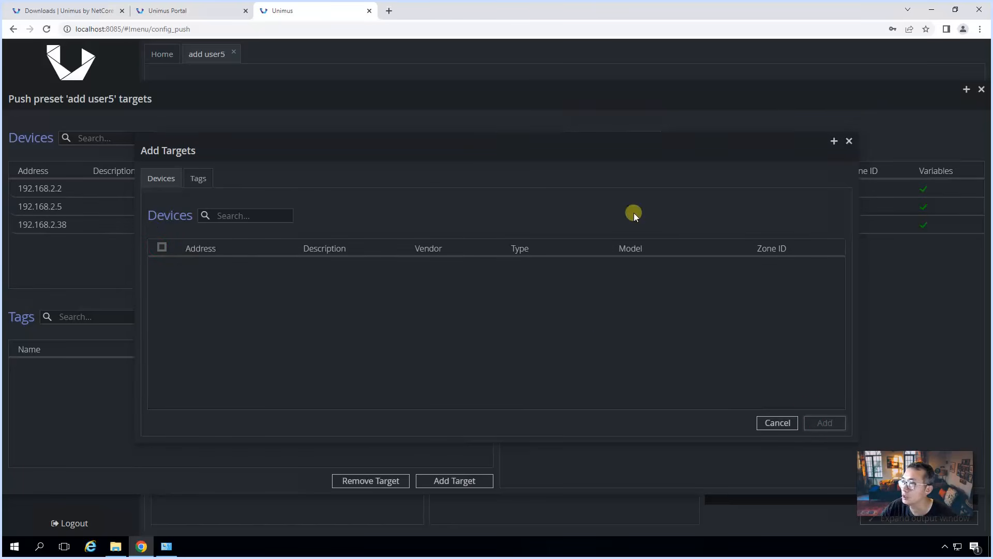
left_click(850, 142)
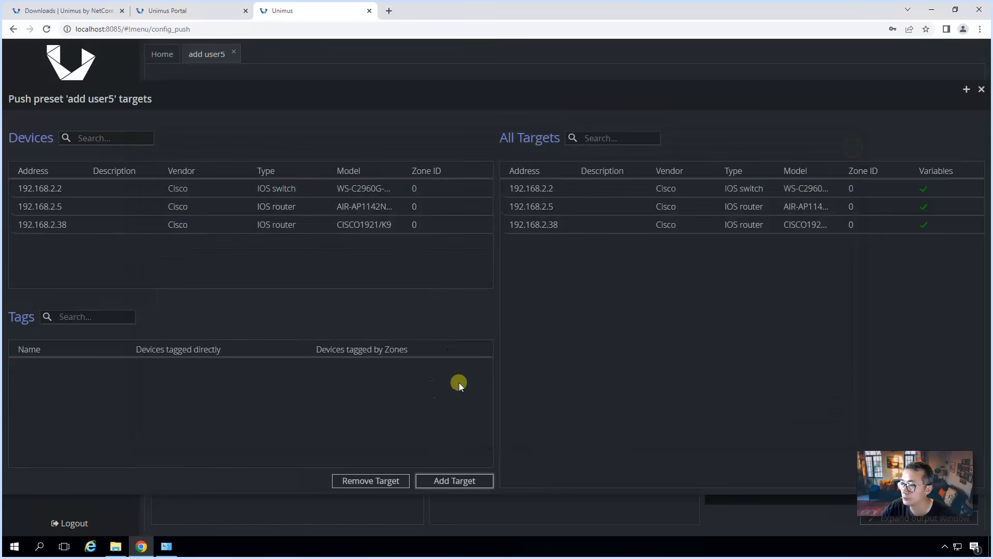
left_click(981, 90)
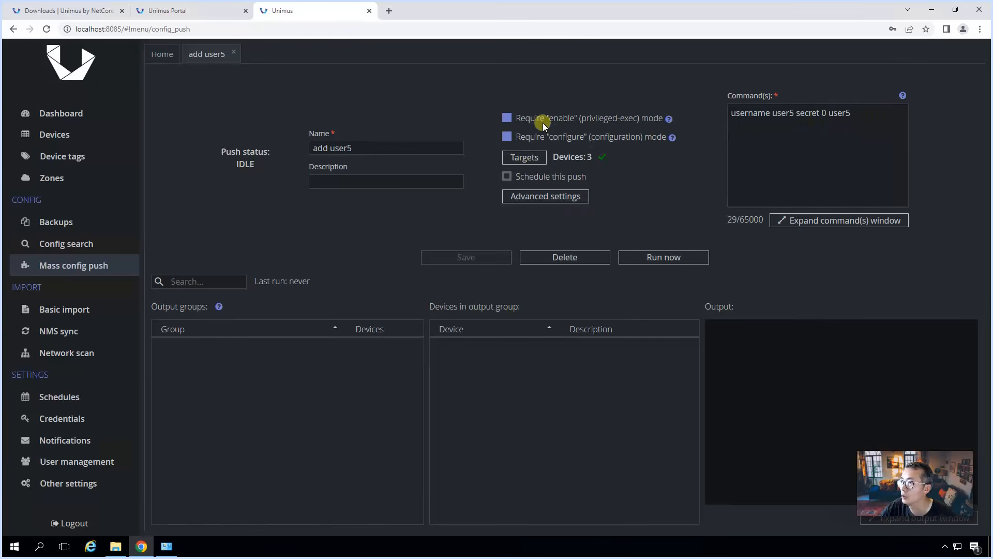
Step: Run the add user5 push and view the single Output-1 group's accepted command output
left_click(654, 257)
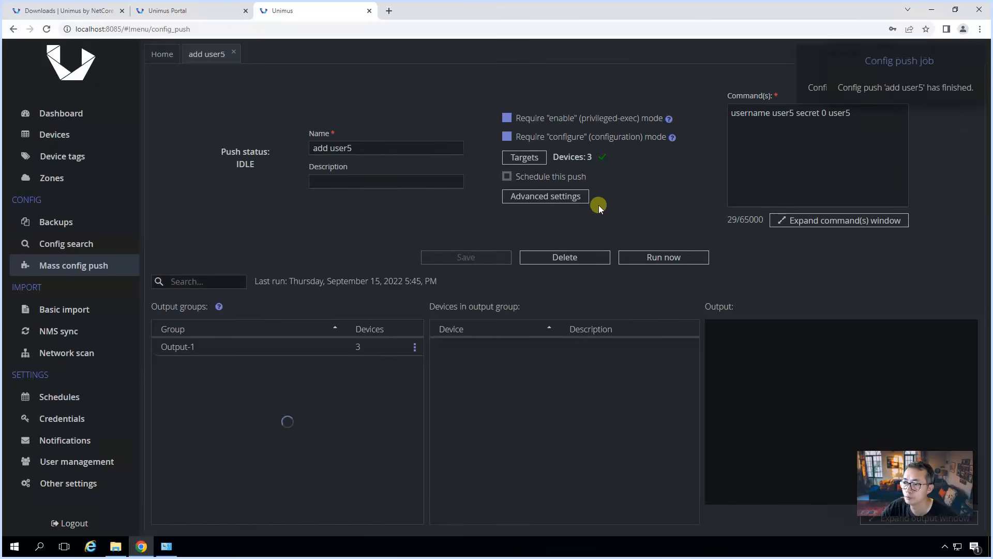
left_click(272, 341)
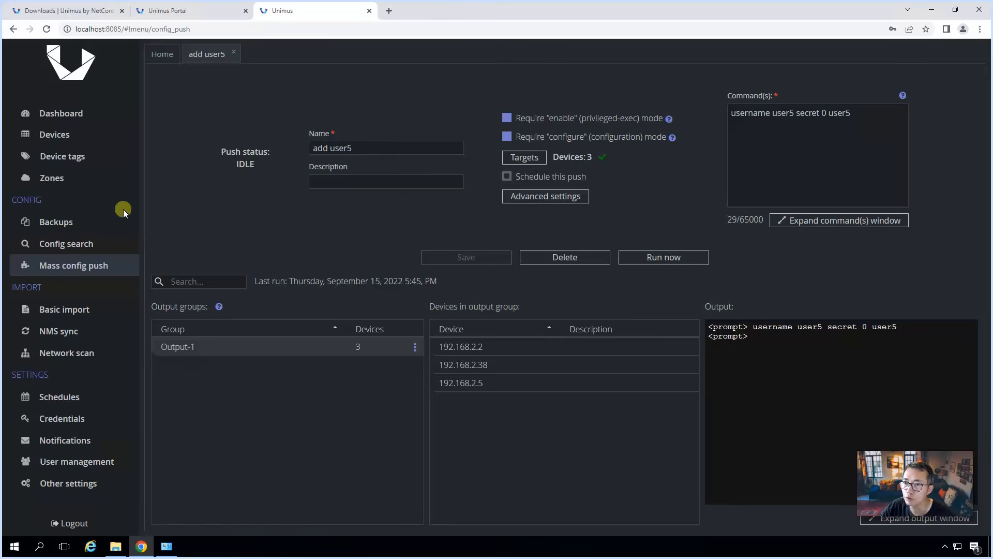
Step: Back up all three devices now and confirm 192.168.2.5 has a new 05:46 PM backup
left_click(100, 227)
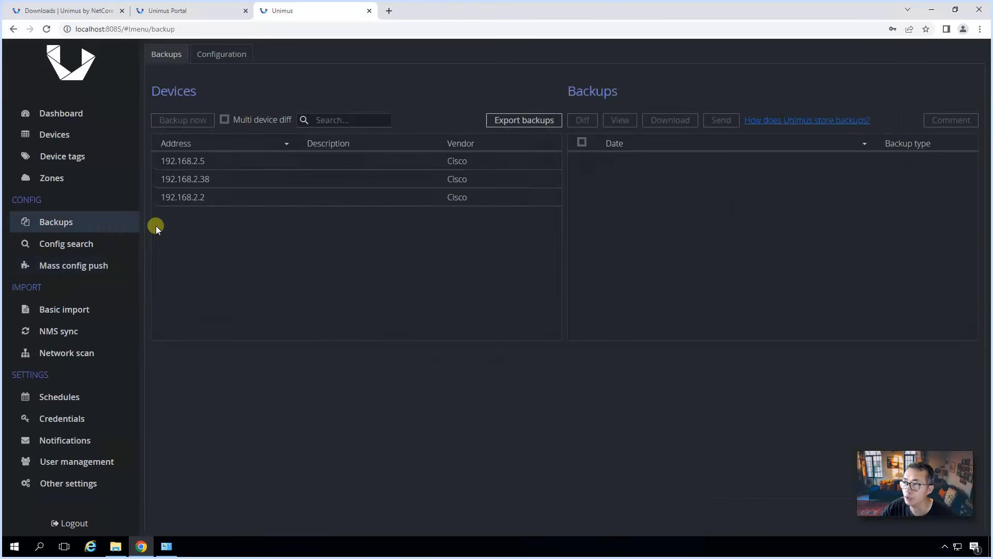
left_click(339, 162)
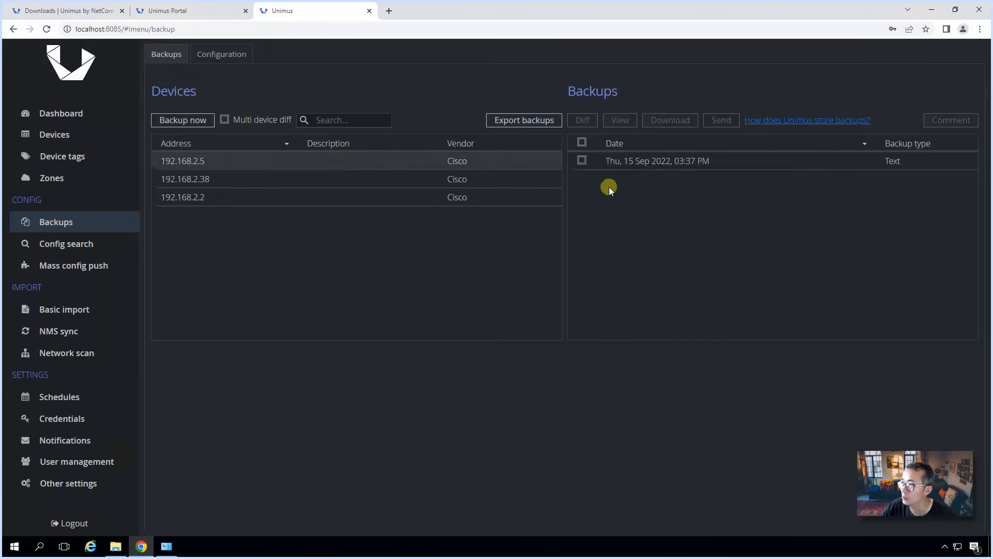
left_click(85, 138)
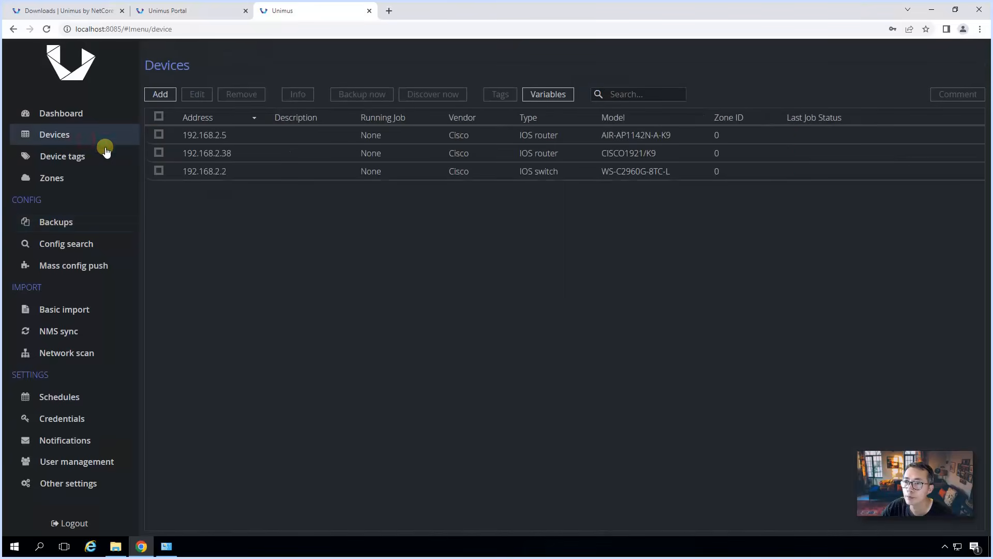
left_click(159, 116)
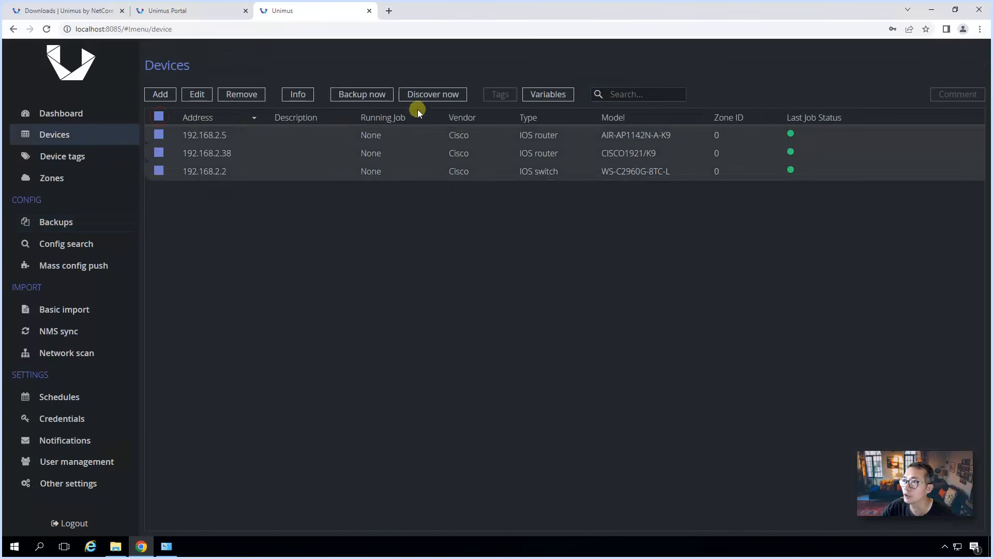
left_click(353, 94)
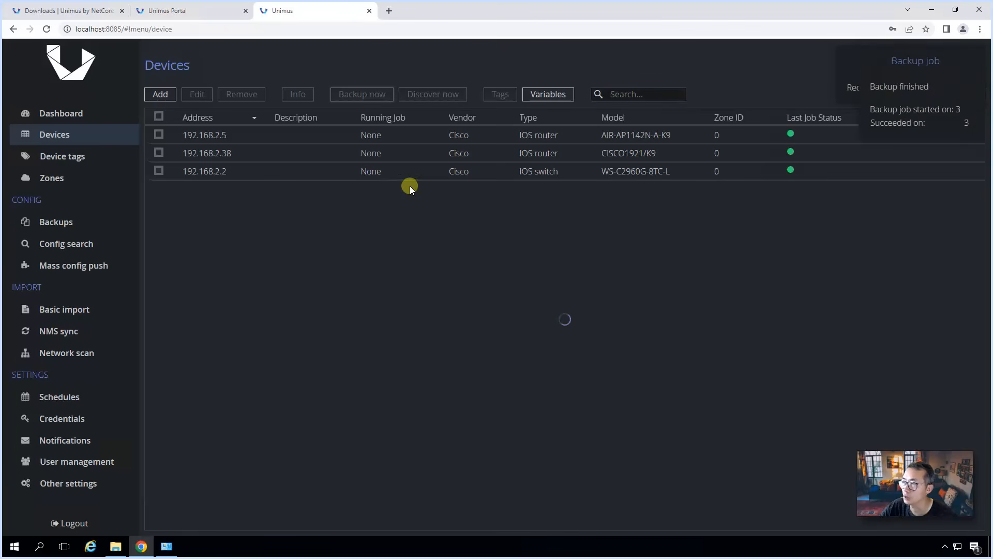
left_click(94, 227)
left_click(190, 162)
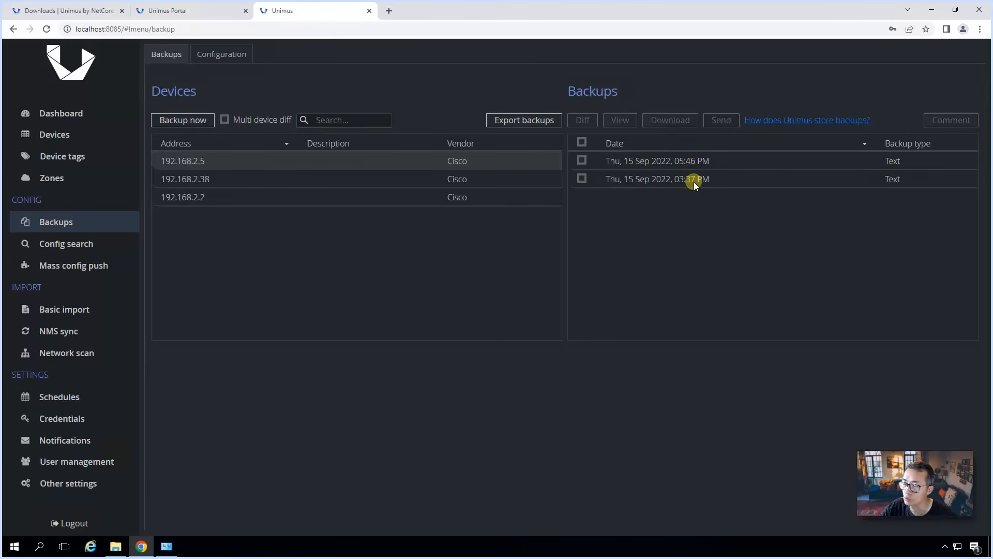
Step: Diff the two backups of 192.168.2.5 side by side to see the added user5 line
left_click(582, 141)
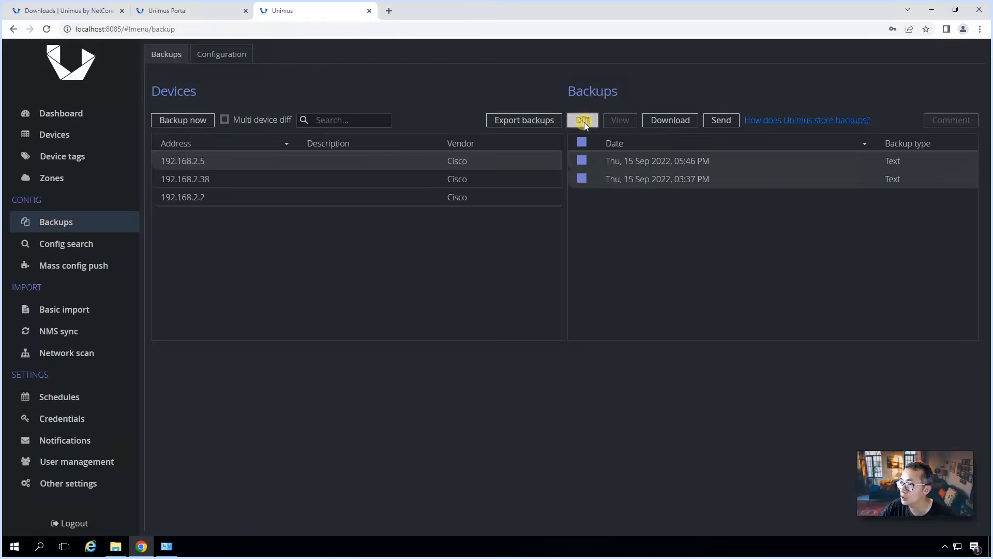
left_click(583, 121)
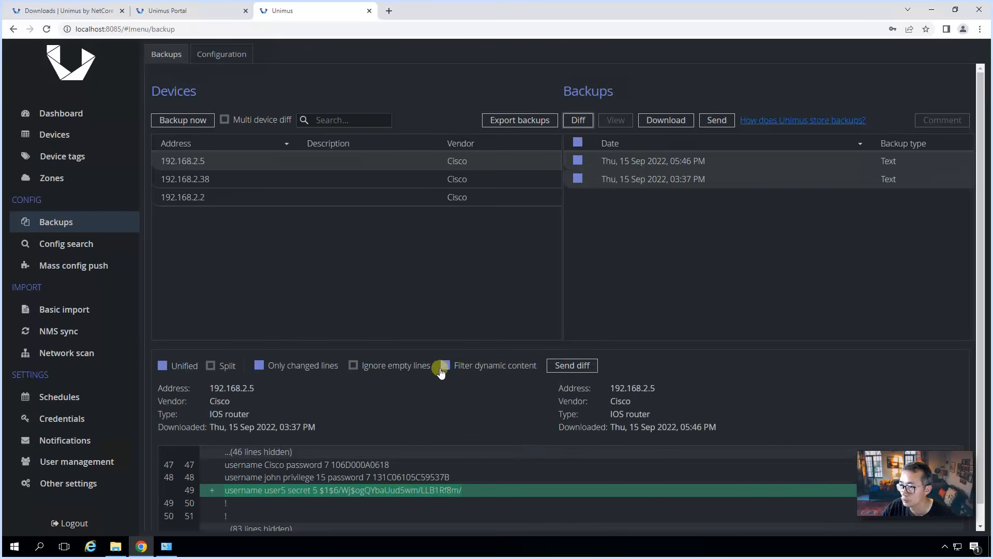
left_click(225, 368)
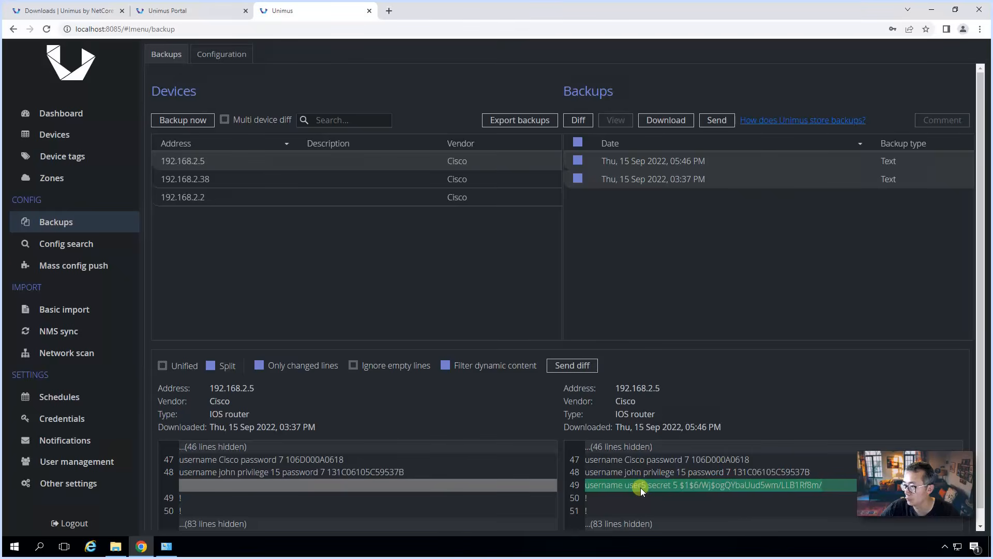
Step: Diff the two backups of 192.168.2.38 side by side to confirm the same change
left_click(287, 173)
left_click(582, 143)
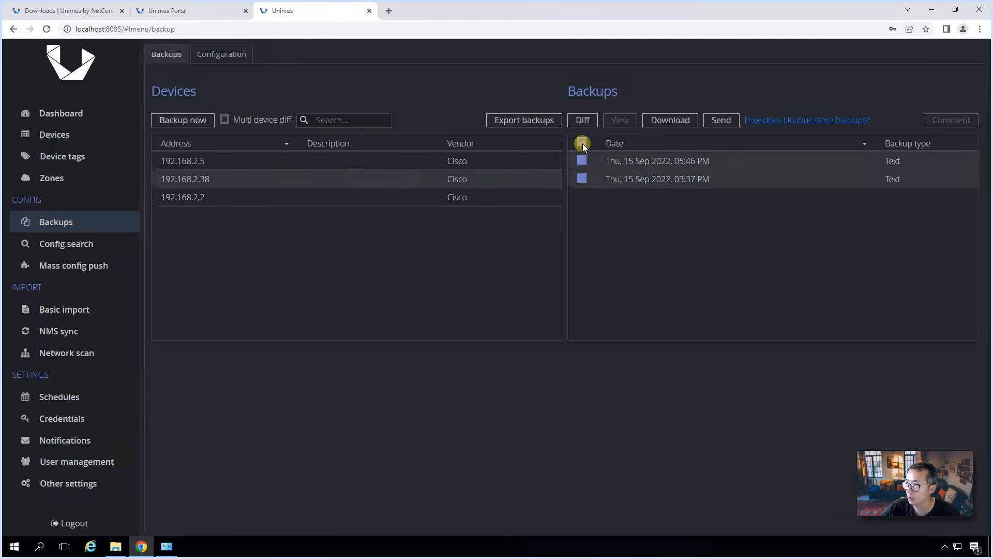
left_click(582, 120)
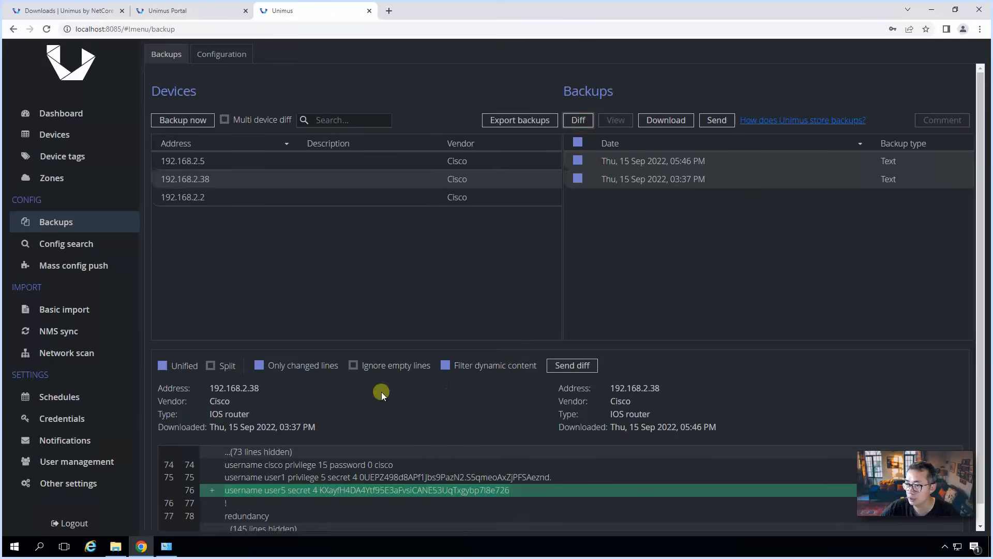
left_click(234, 366)
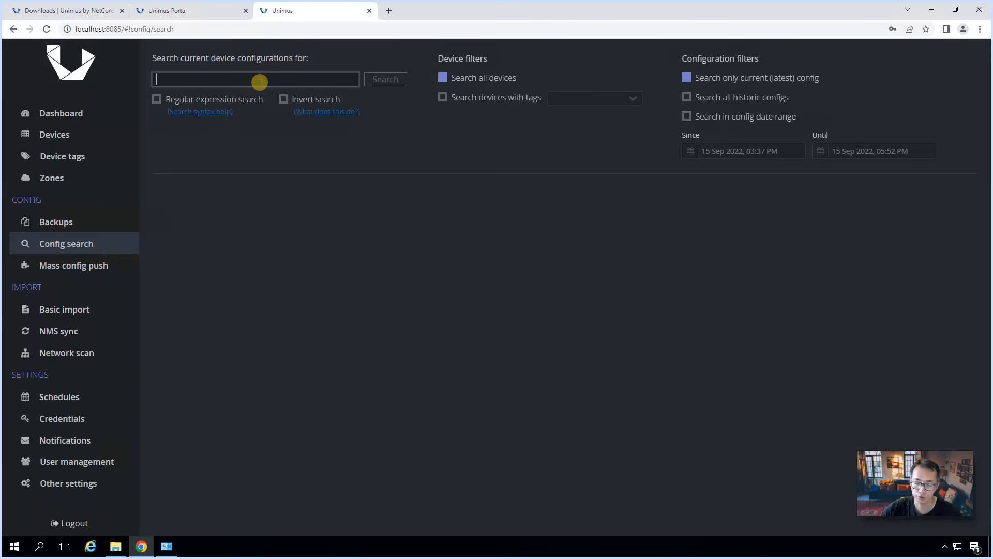
Step: Search all devices' current configs for 'vlan', review the matches, then go to Schedules
type("vlan")
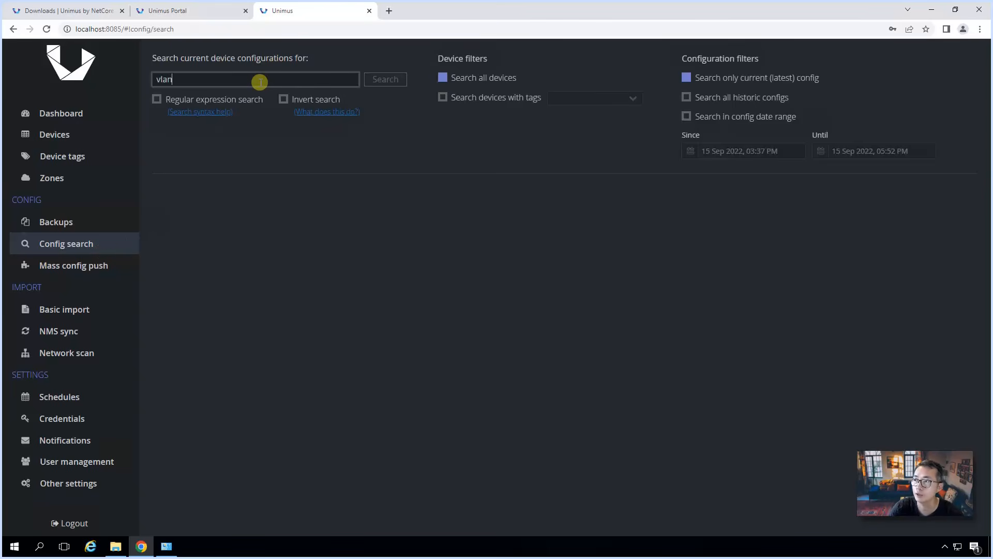
key("Return")
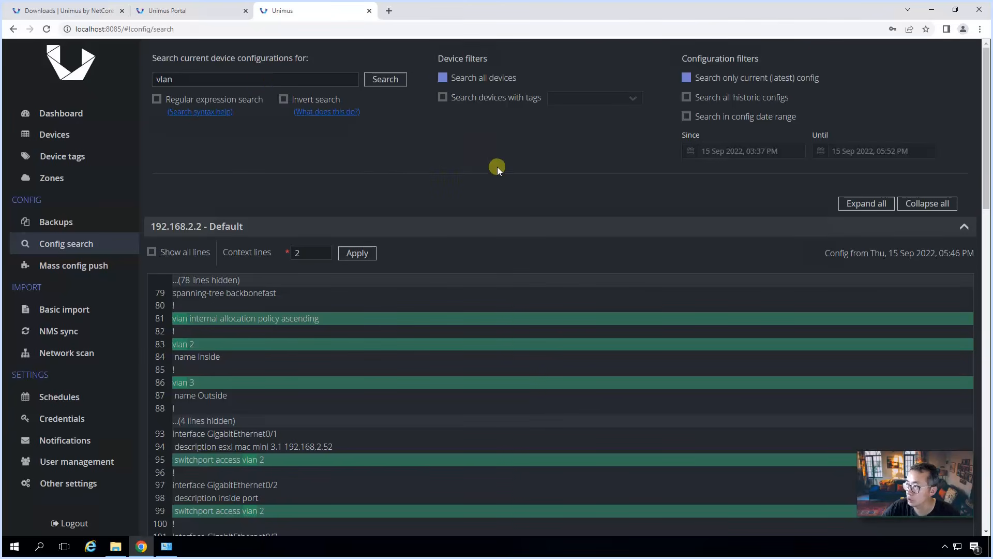
scroll(467, 327, "down", 11)
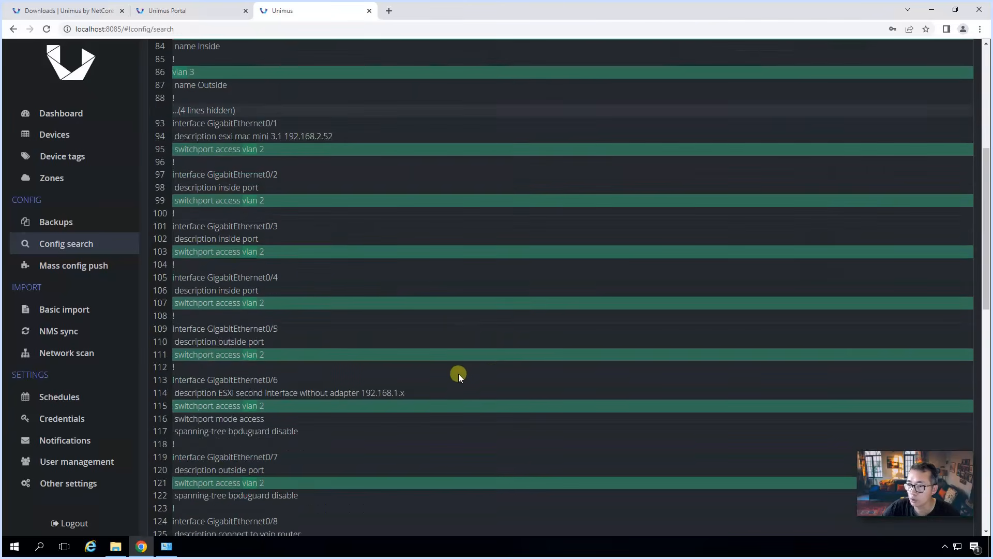
scroll(458, 373, "down", 2)
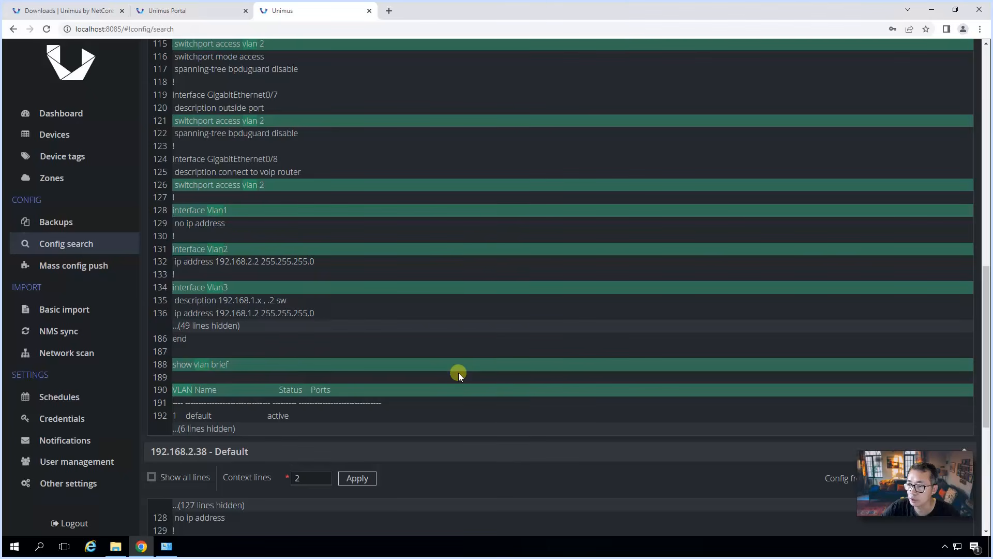
scroll(458, 372, "down", 6)
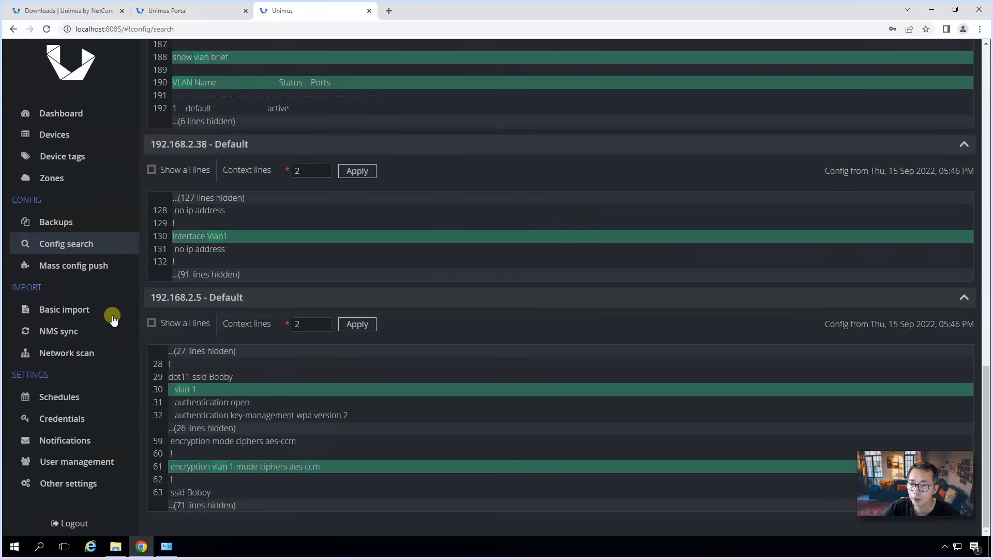
left_click(111, 397)
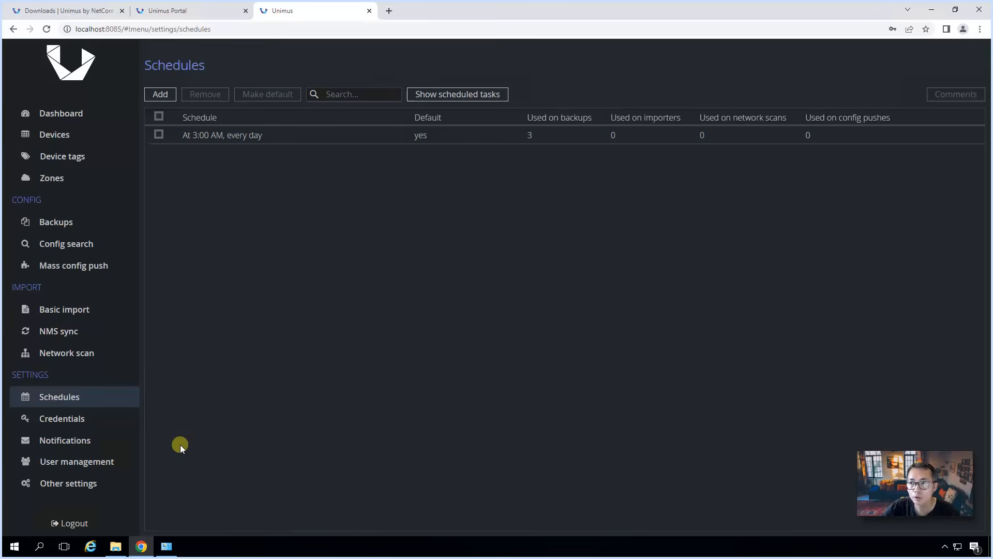
Step: Return to the Dashboard showing 6 backups ran and 3 devices present
left_click(81, 111)
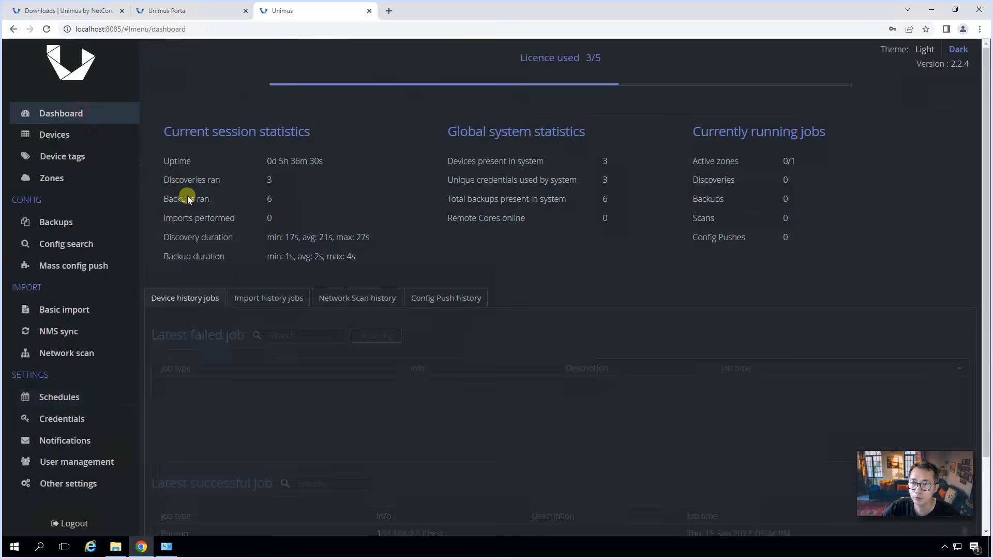